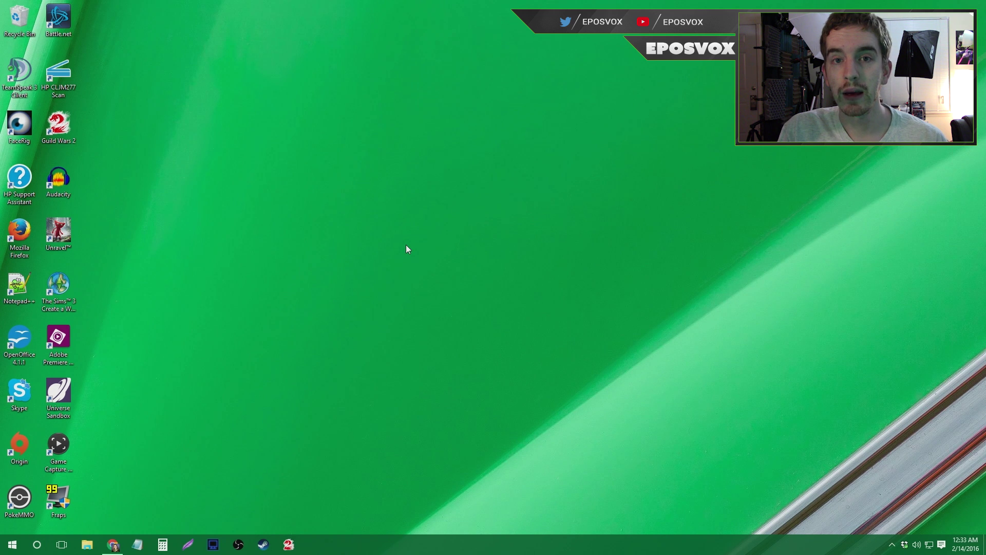
- Return to Chrome's CCleaner comparison page and download the CCleaner Free edition
click(113, 545)
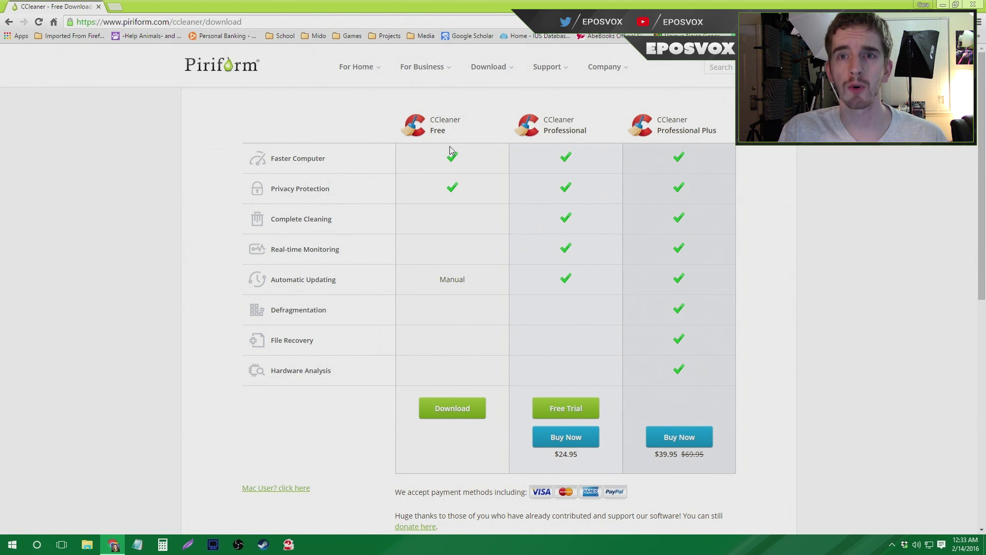
scroll(447, 280, down, 9)
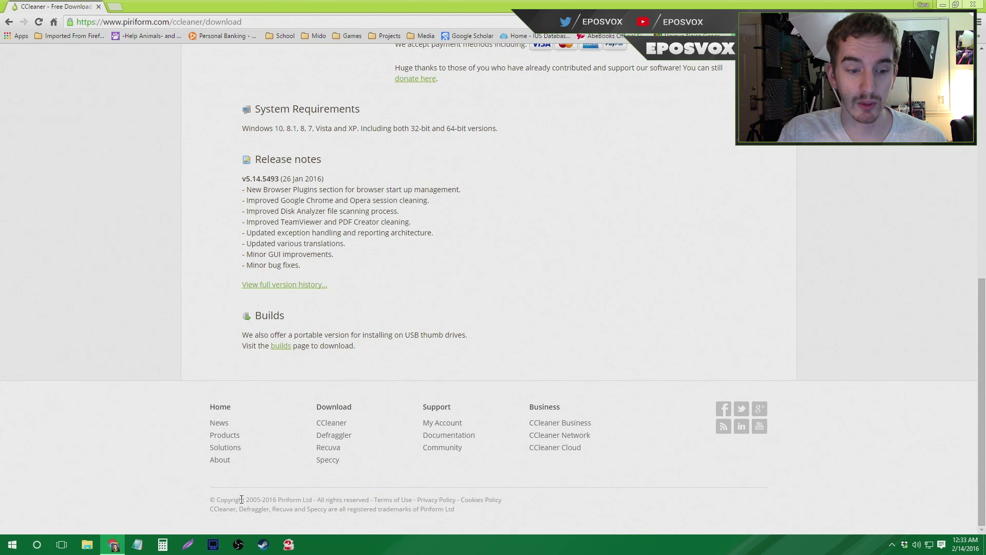
scroll(297, 456, up, 5)
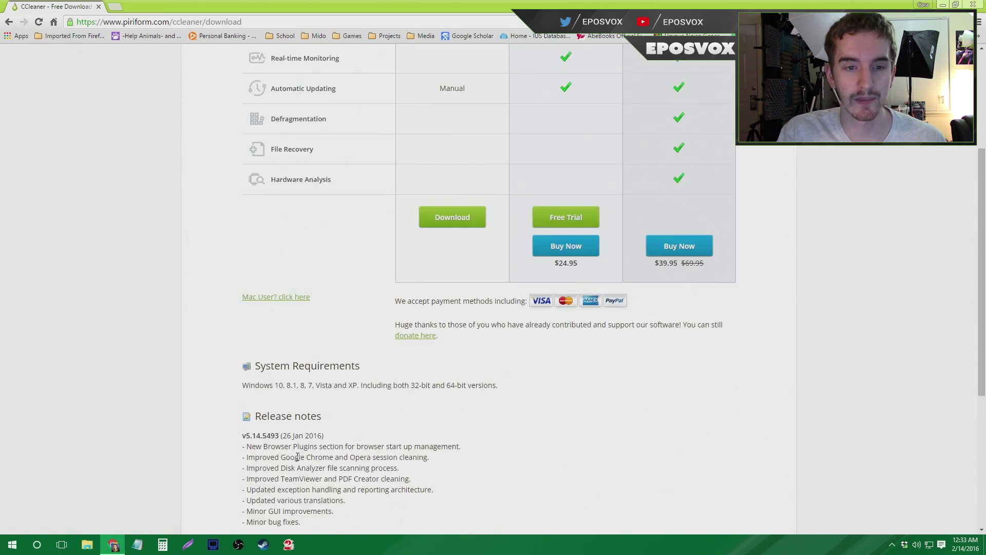
scroll(297, 456, up, 4)
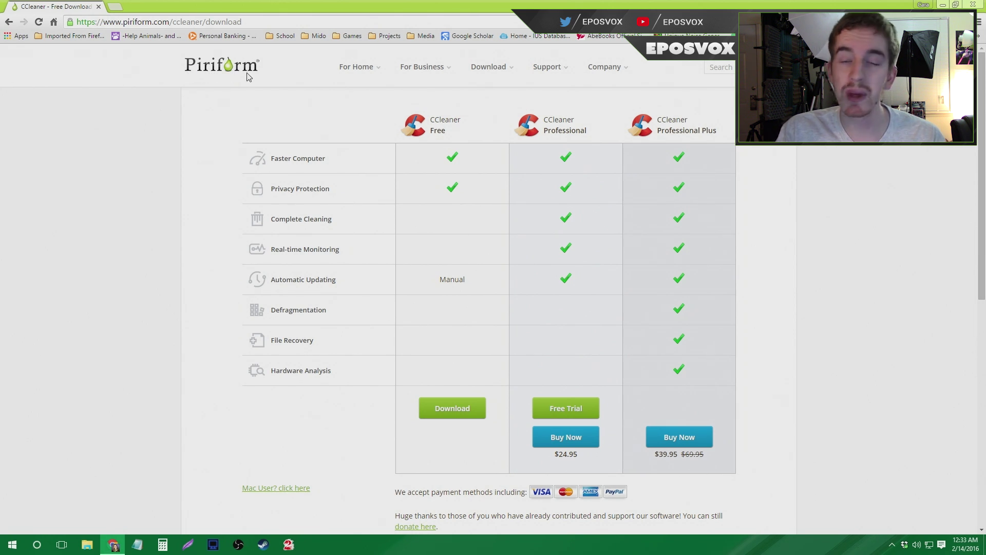
click(477, 407)
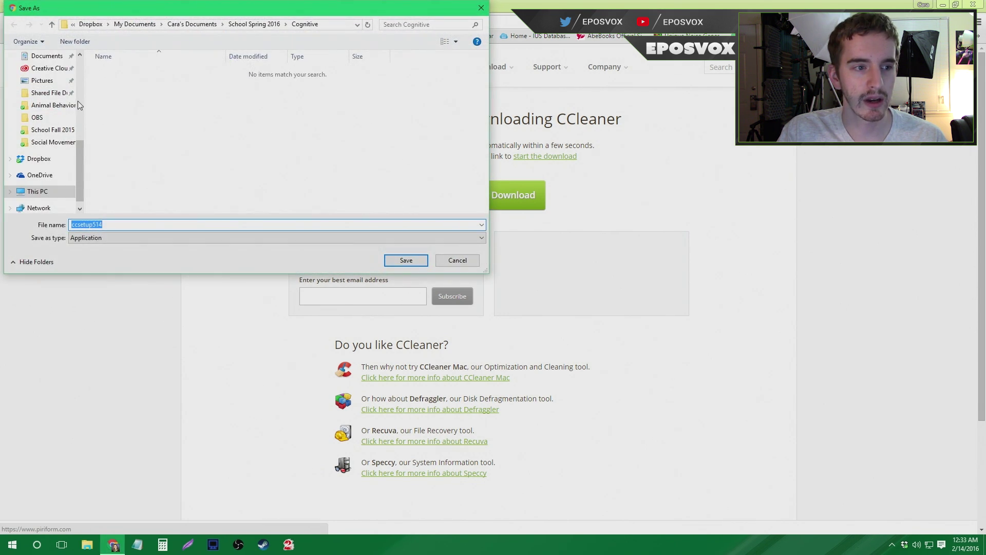
- Save the ccsetup514.exe installer, run it, and minimize Chrome to show the desktop
scroll(77, 102, up, 3)
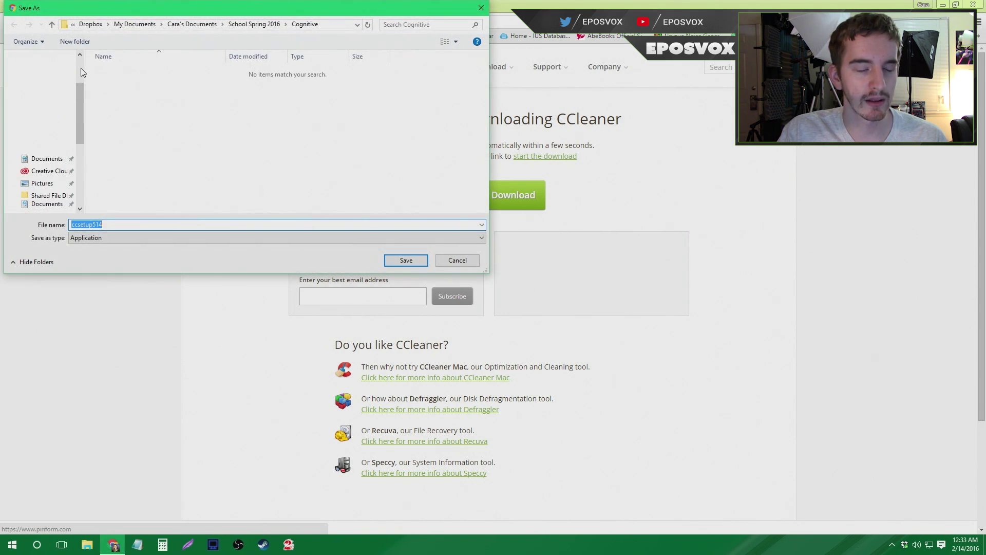
click(406, 259)
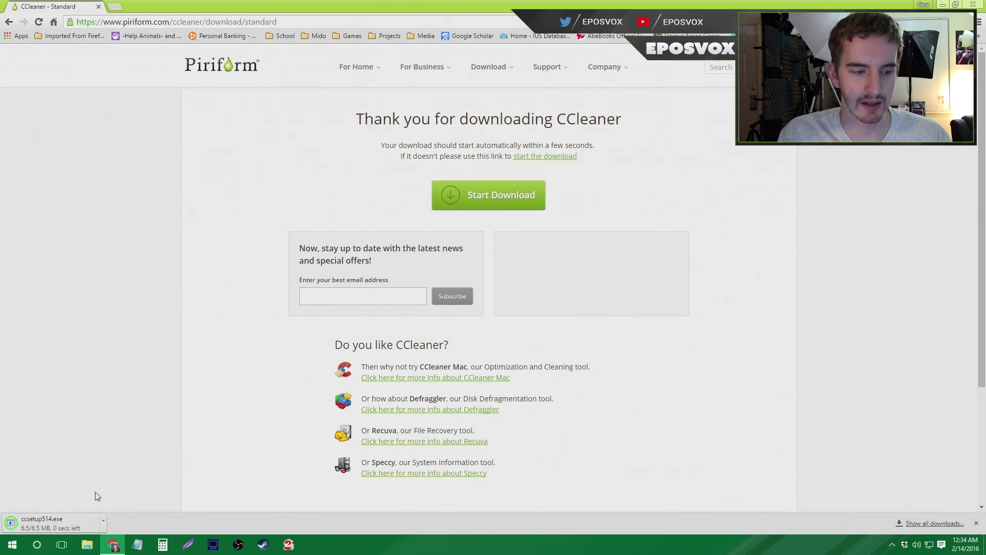
click(81, 514)
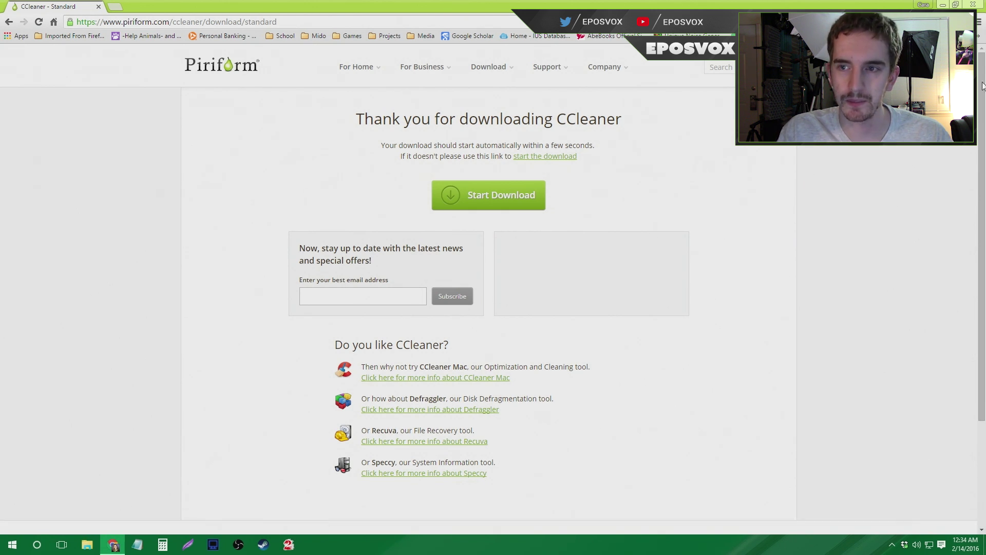
key(super+d)
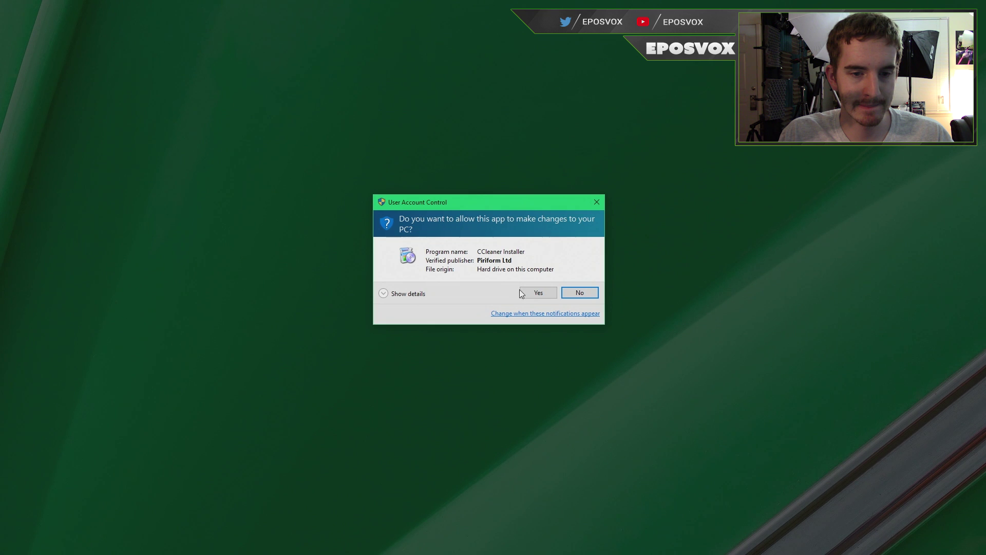
- Approve the installer and untick both Recycle Bin menu options, Run and Open CCleaner
click(537, 292)
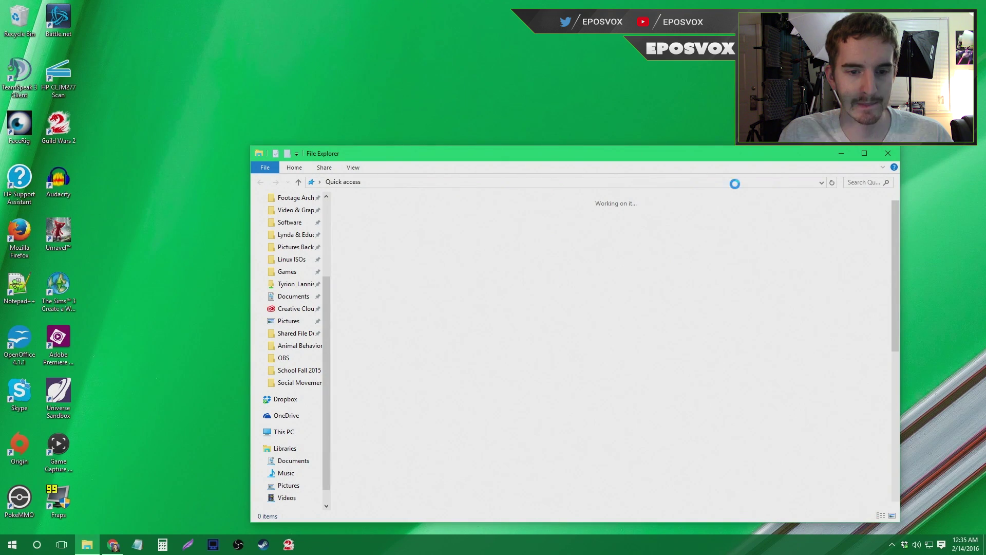
click(841, 153)
click(584, 357)
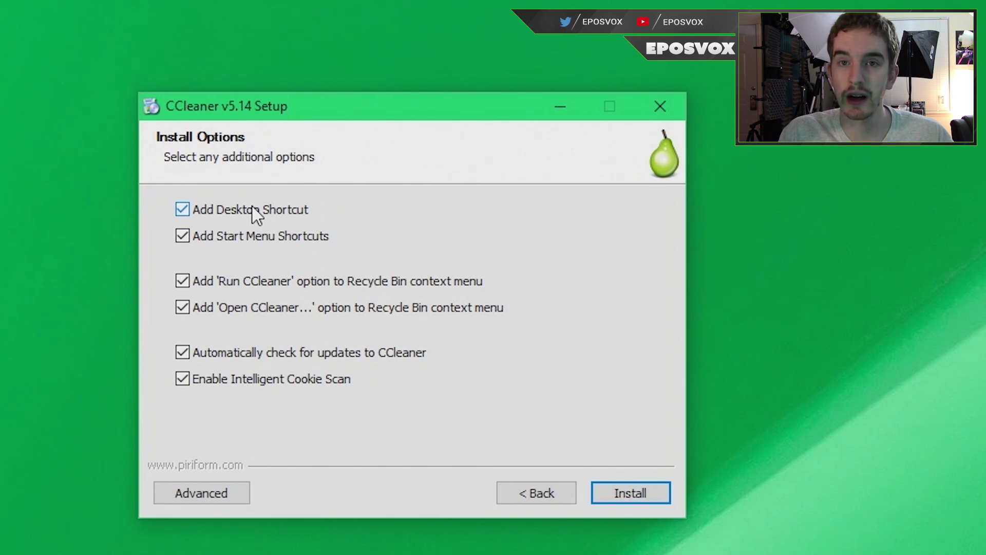
click(244, 287)
click(245, 309)
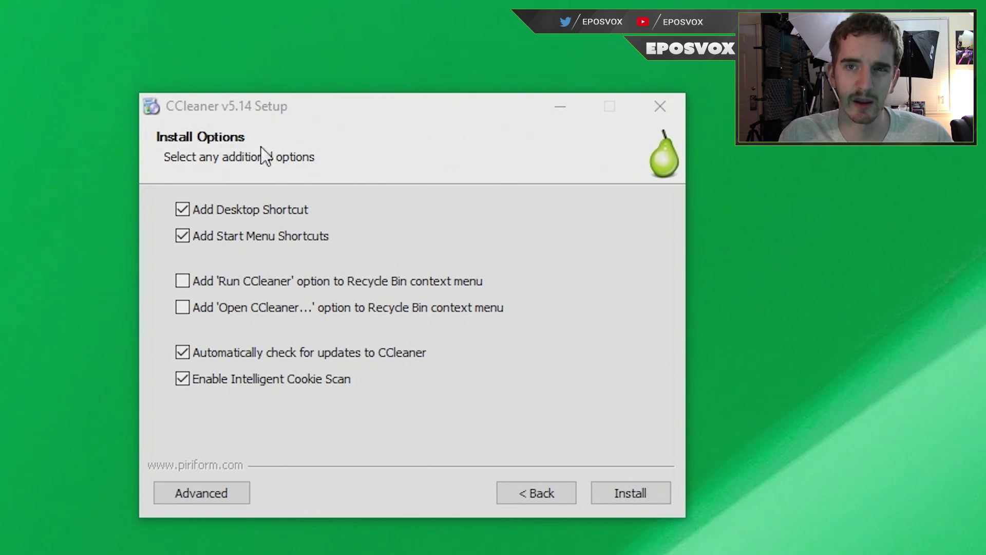
click(440, 133)
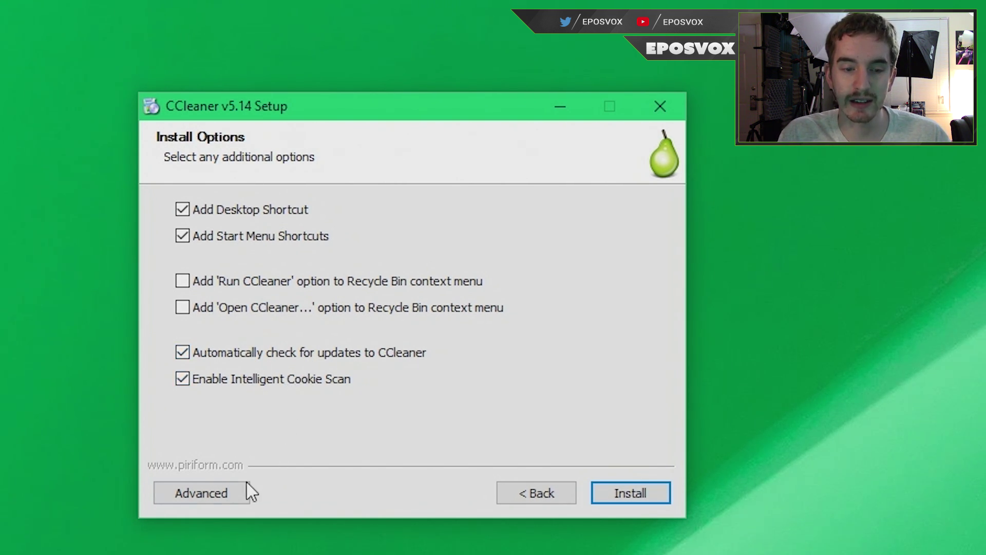
- Install for all users into C:\Program Files\CCleaner, skip release notes, and launch CCleaner
click(226, 493)
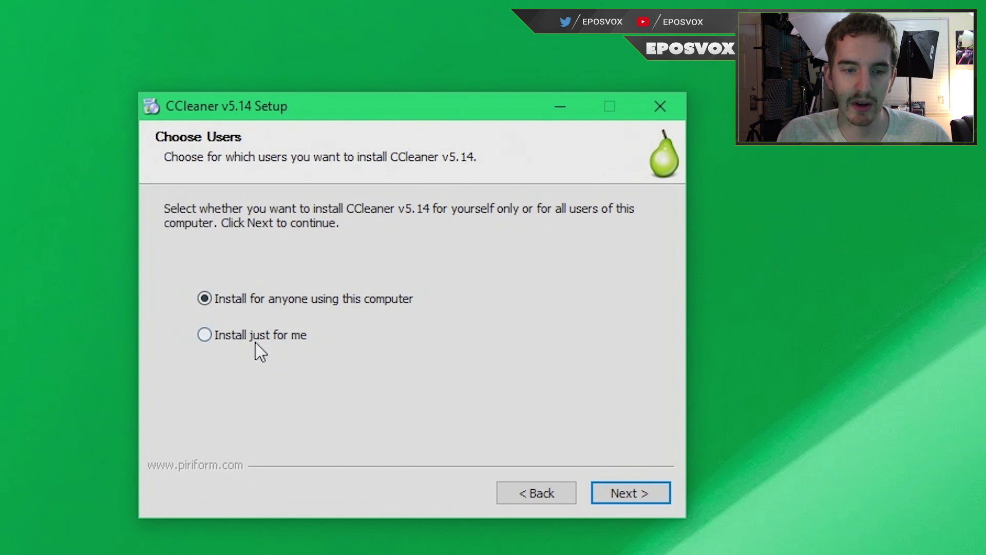
click(654, 493)
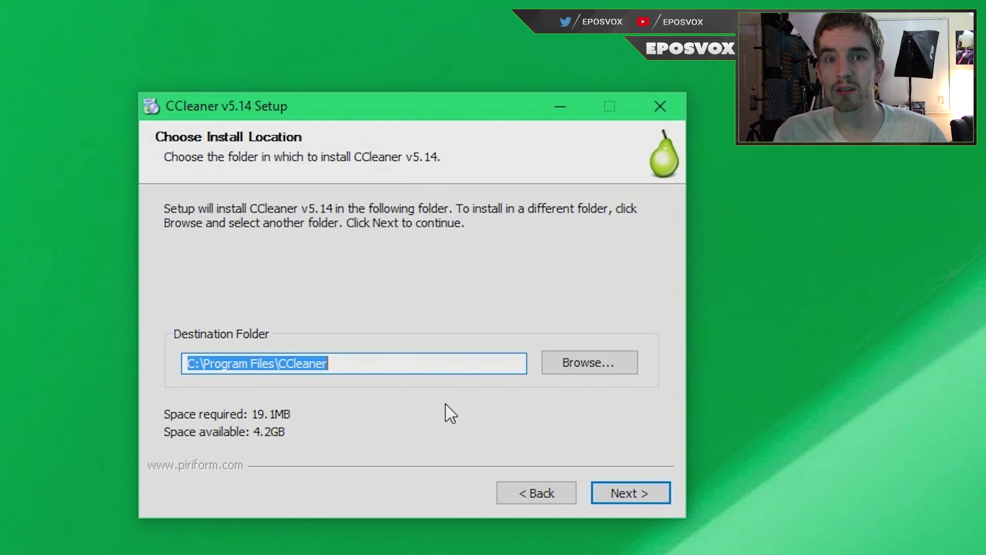
click(623, 496)
click(635, 497)
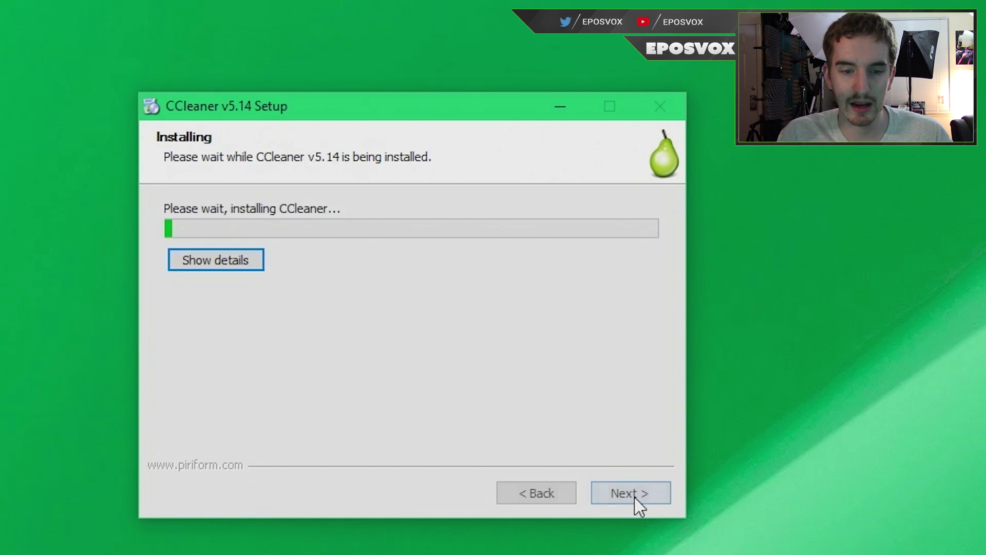
click(245, 271)
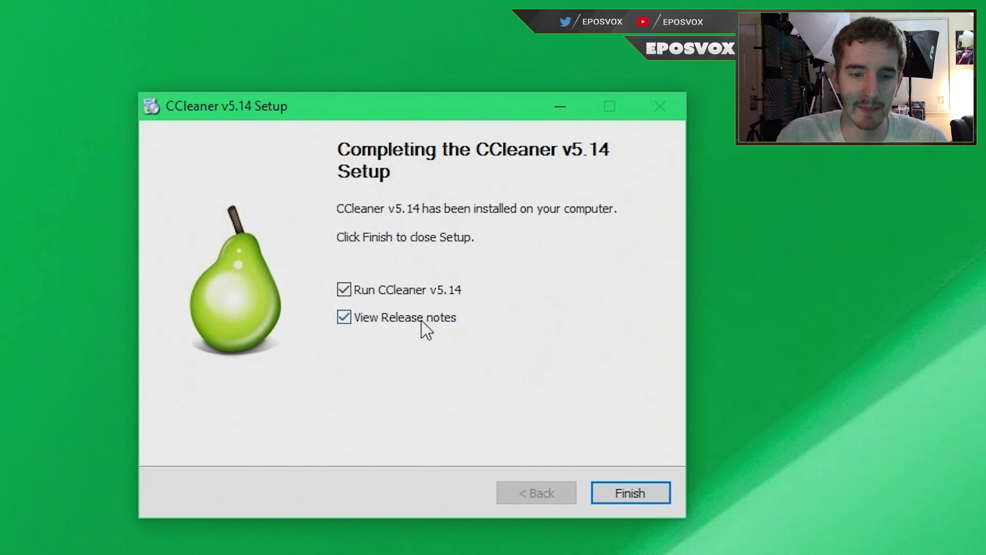
click(421, 321)
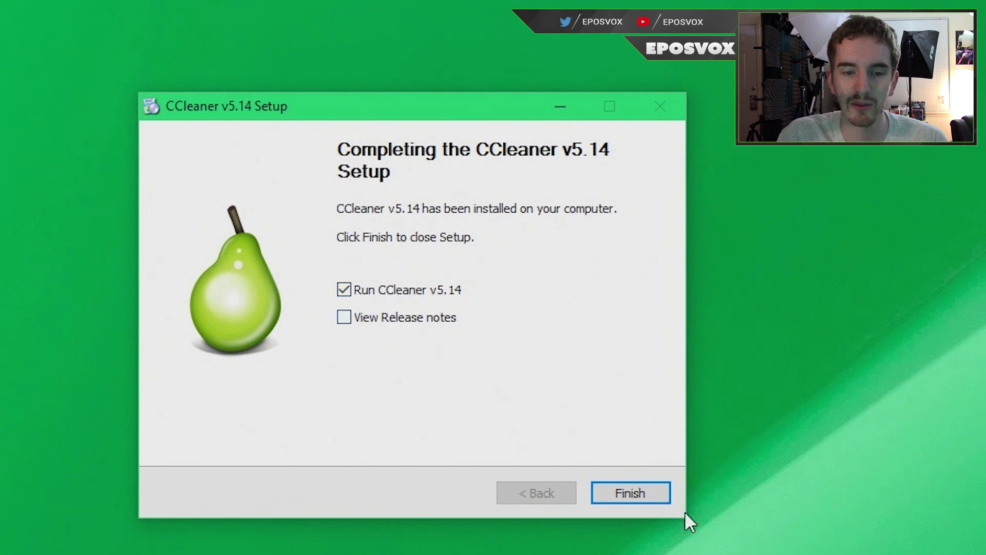
click(637, 495)
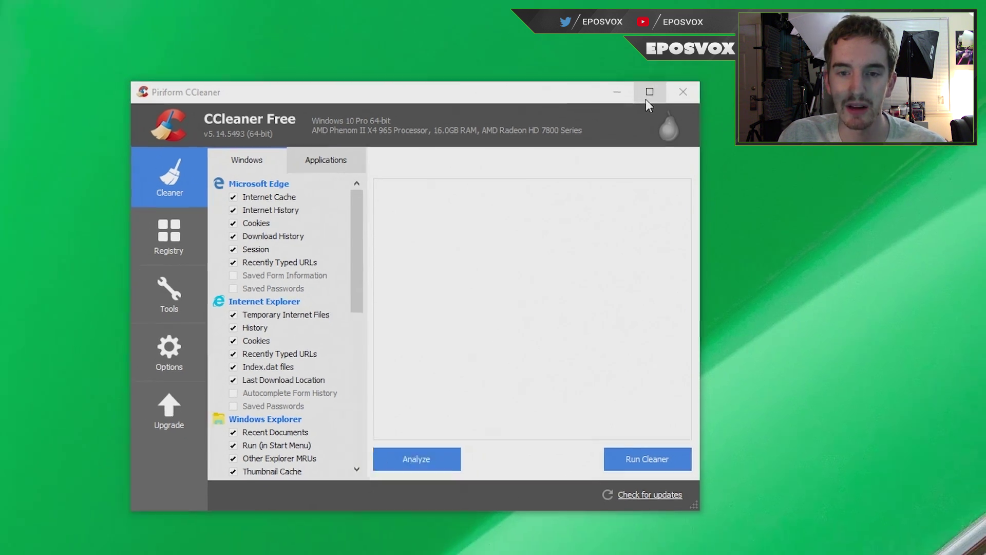
- Maximize CCleaner, review the Windows, Applications and Registry lists, then open Tools' Uninstall list
click(646, 81)
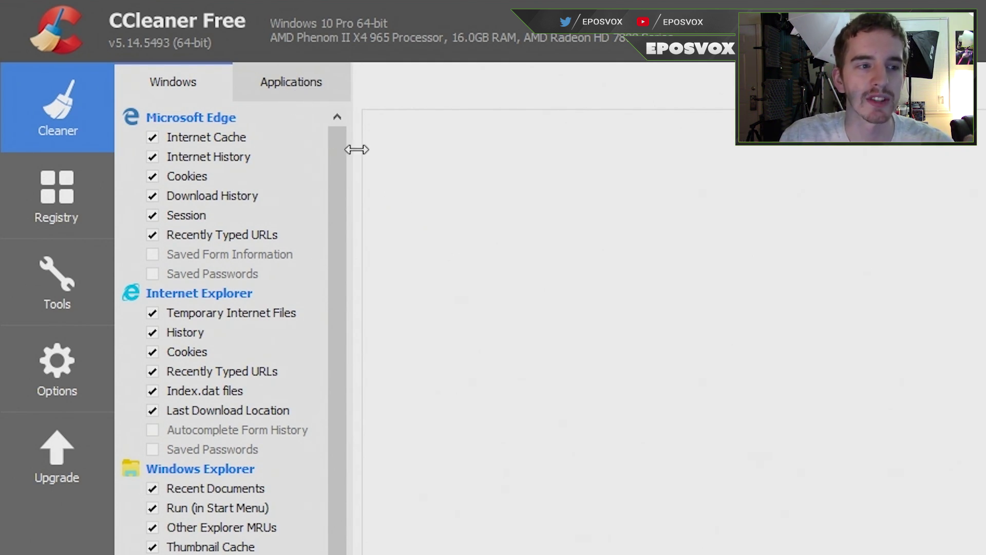
scroll(329, 231, down, 1)
scroll(362, 159, up, 1)
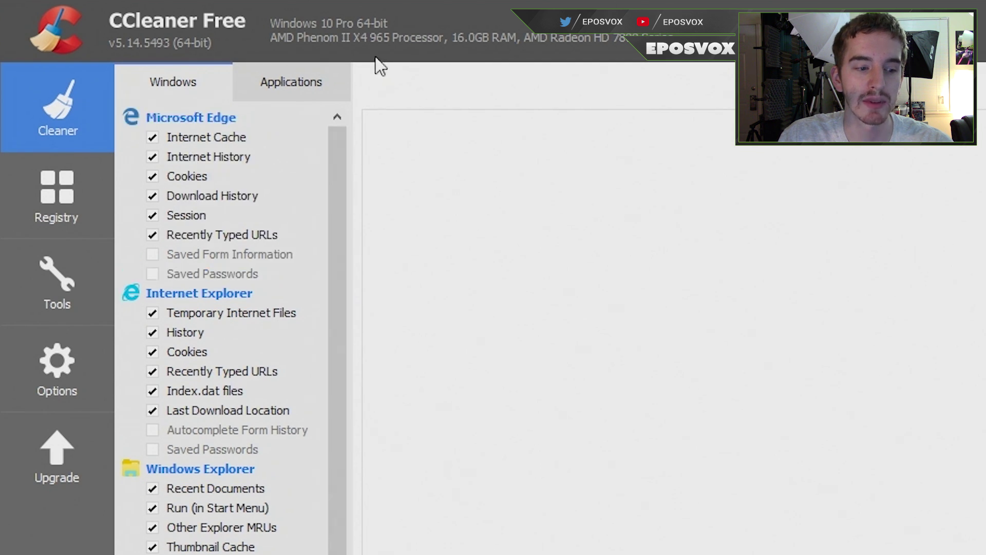
click(302, 68)
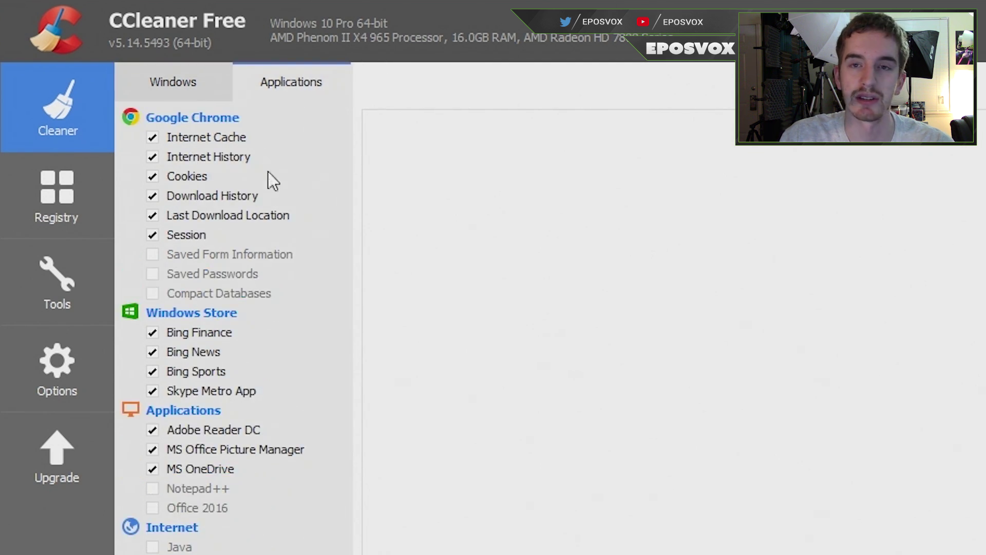
click(212, 87)
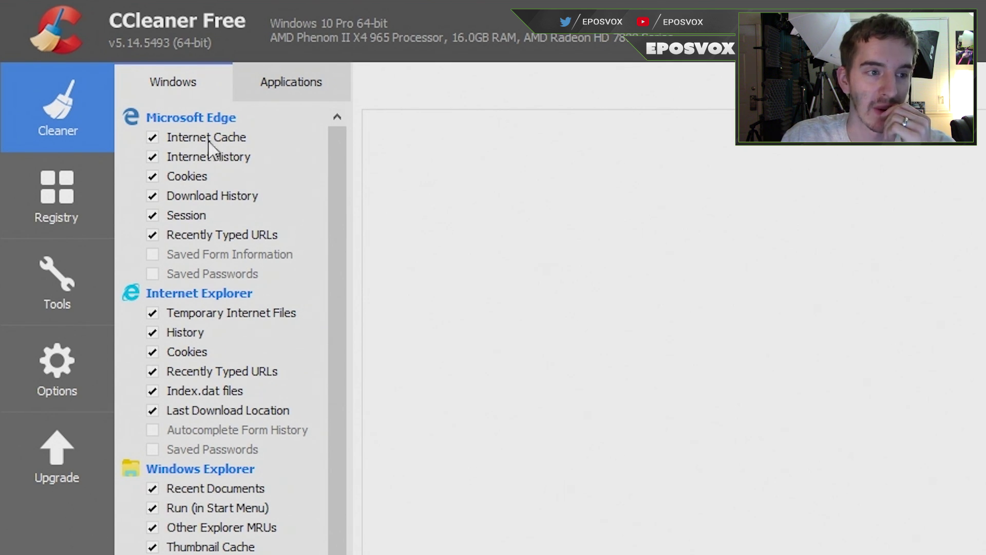
click(88, 168)
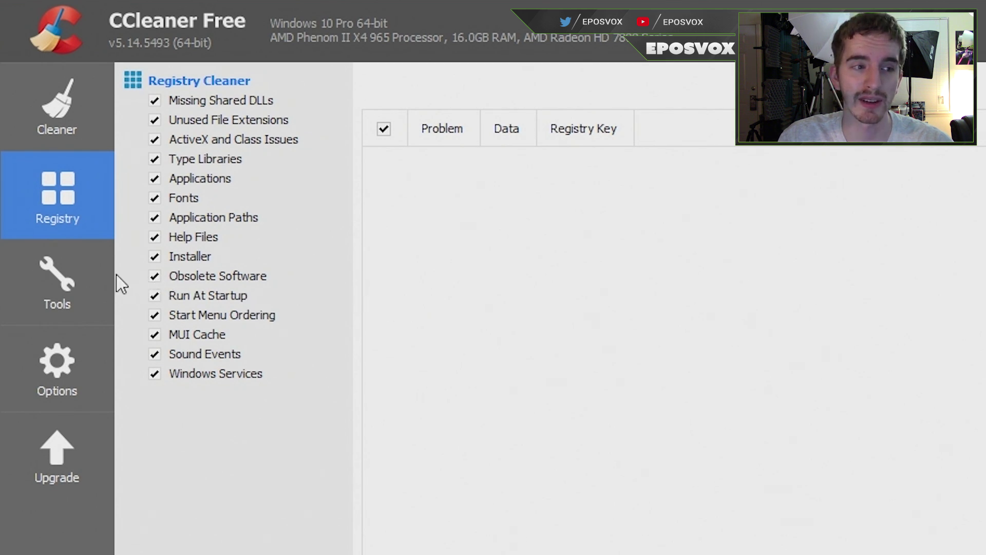
click(50, 259)
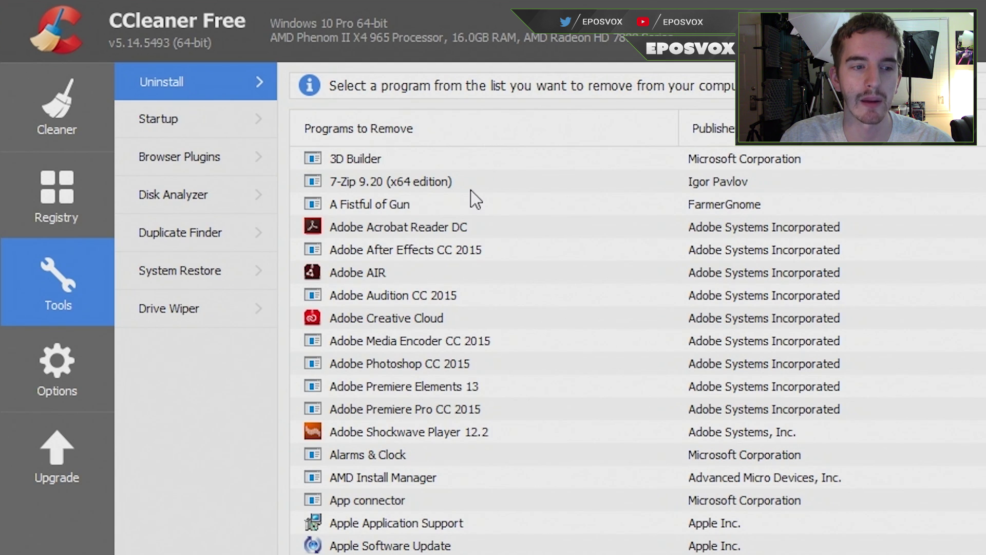
- Select Adobe AIR in the Uninstall list, then view the Startup programs
click(404, 280)
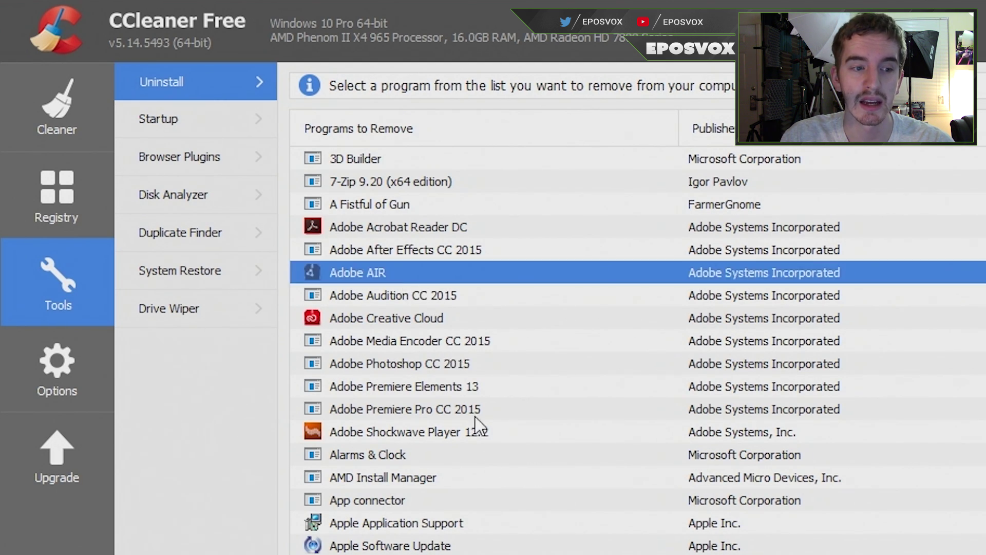
scroll(509, 544, down, 20)
scroll(524, 545, up, 13)
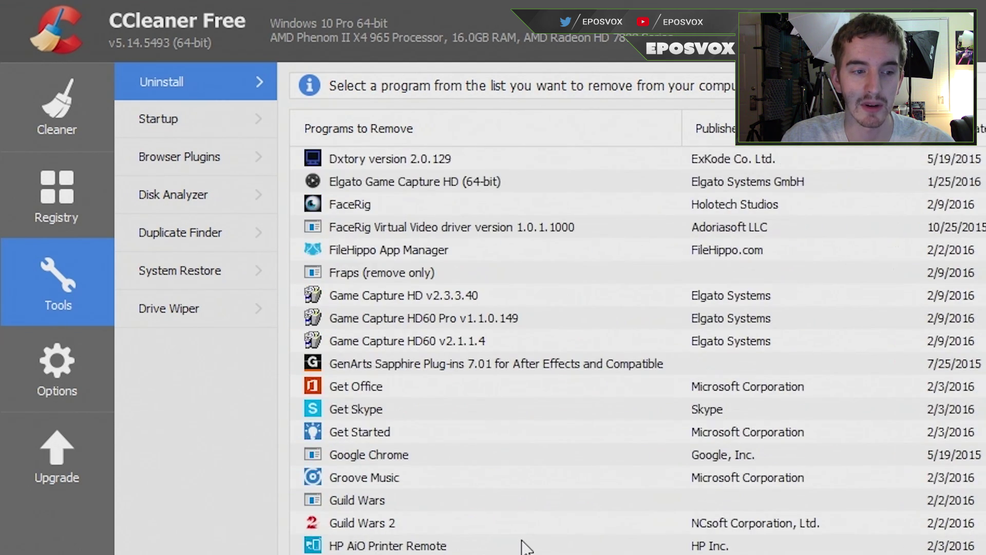
scroll(525, 547, down, 9)
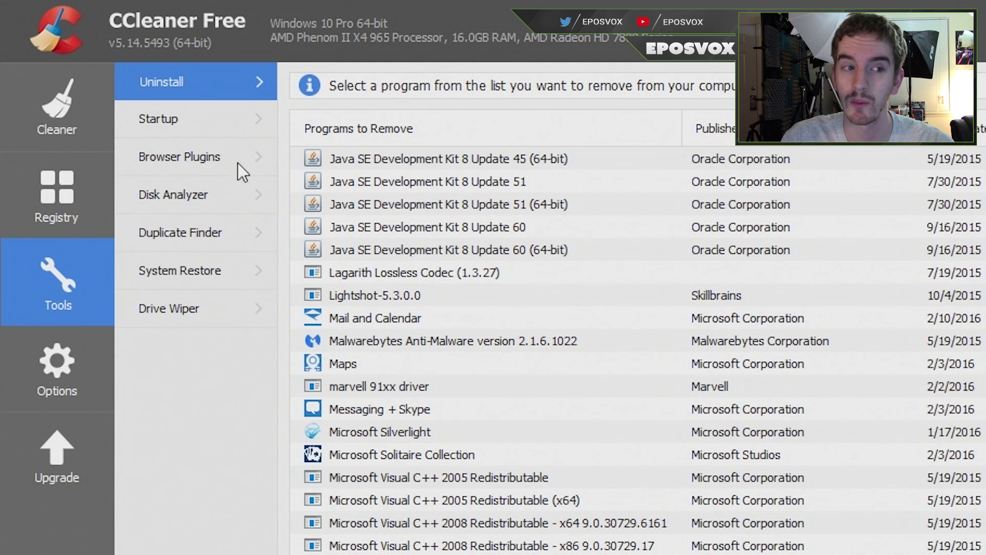
click(210, 119)
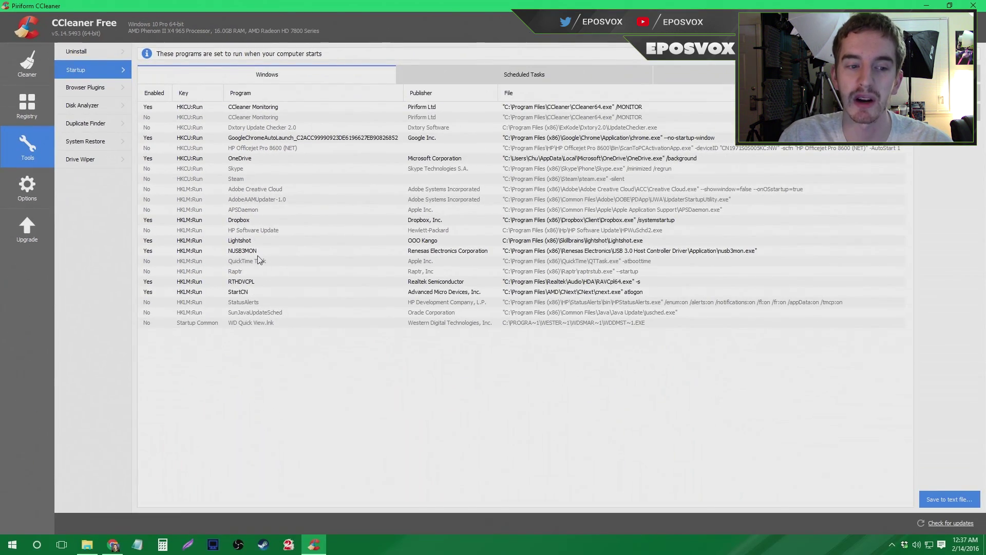
- Review the Chrome and Internet Explorer browser plugins, then bring up the Disk Analyzer
click(86, 87)
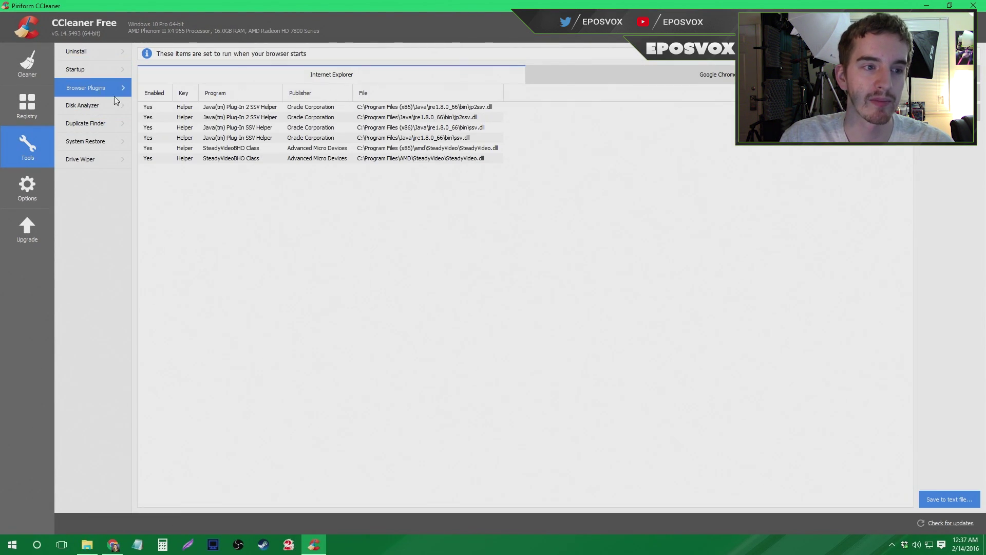
click(642, 74)
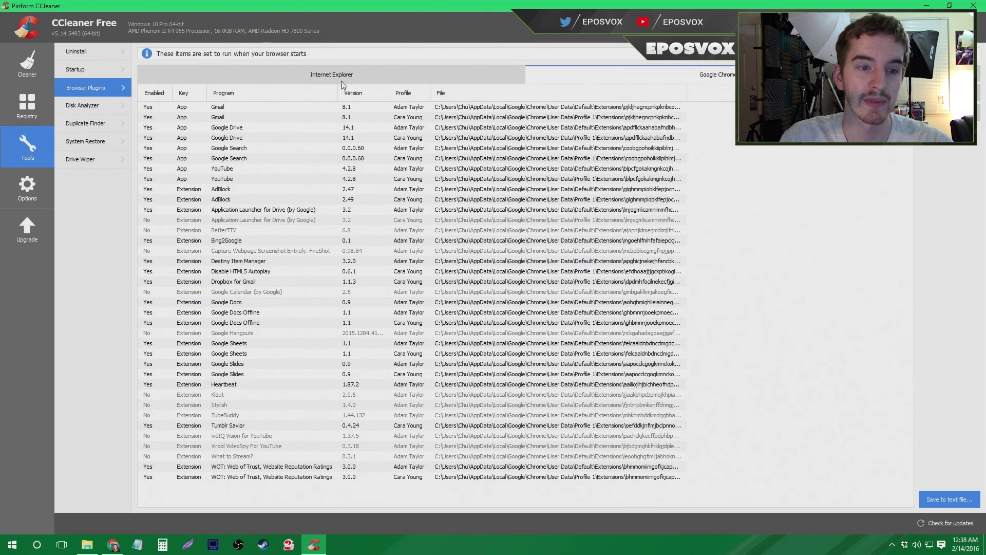
click(452, 77)
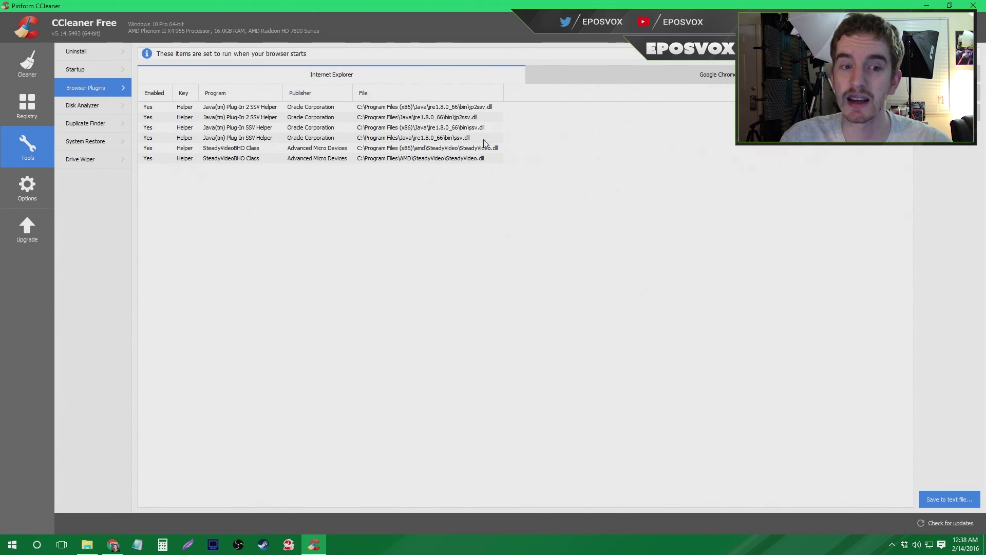
click(107, 102)
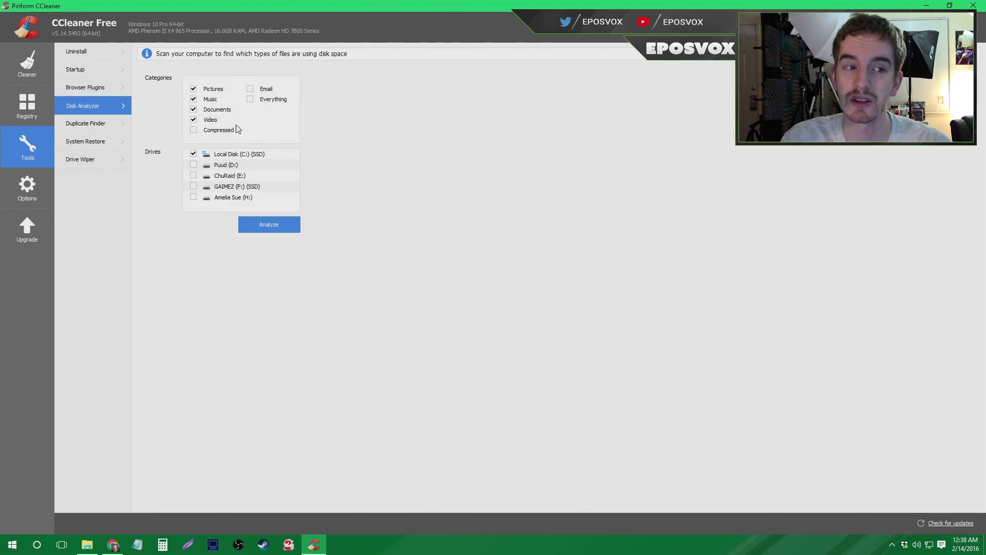
- Browse Duplicate Finder, System Restore and Drive Wiper, then open the Options Monitoring page
click(124, 124)
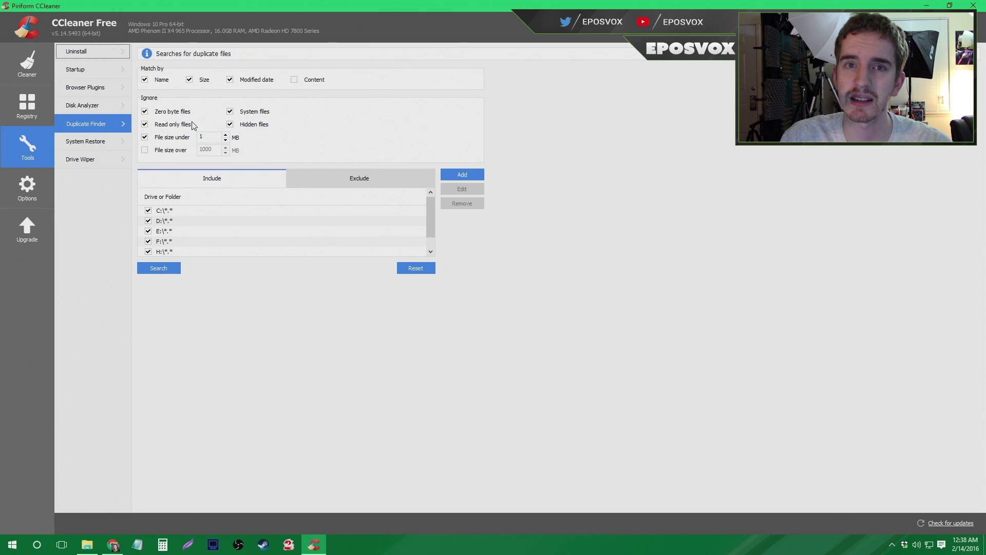
click(123, 143)
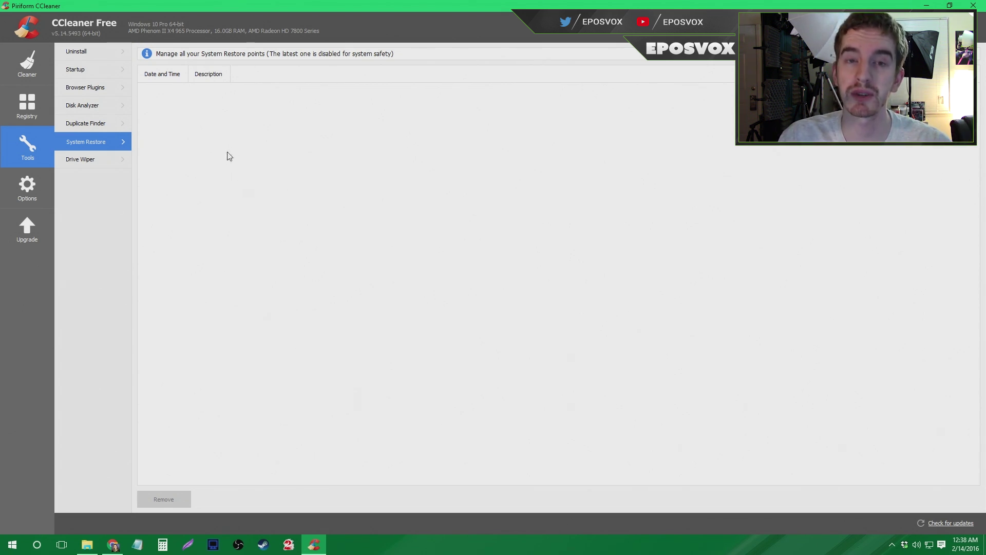
click(113, 153)
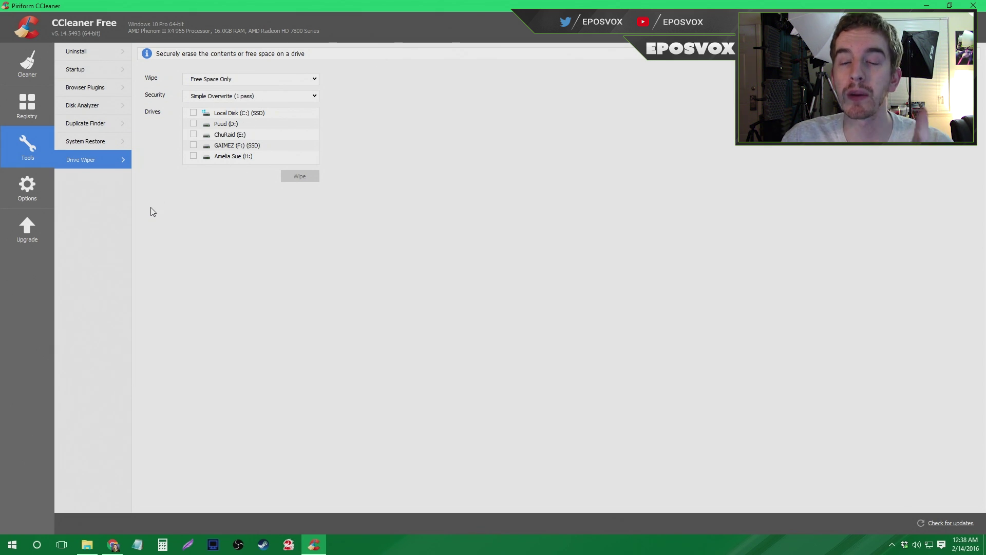
click(30, 188)
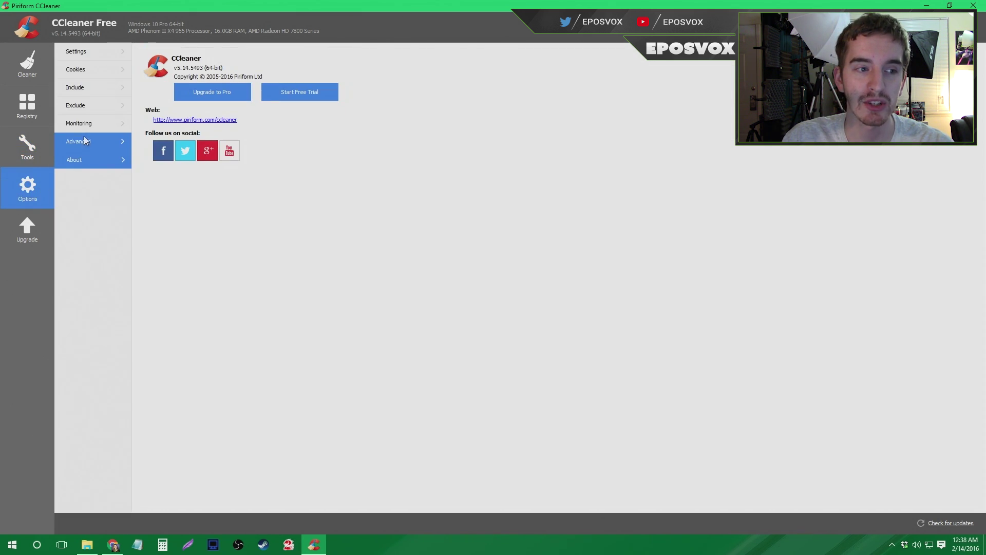
click(86, 124)
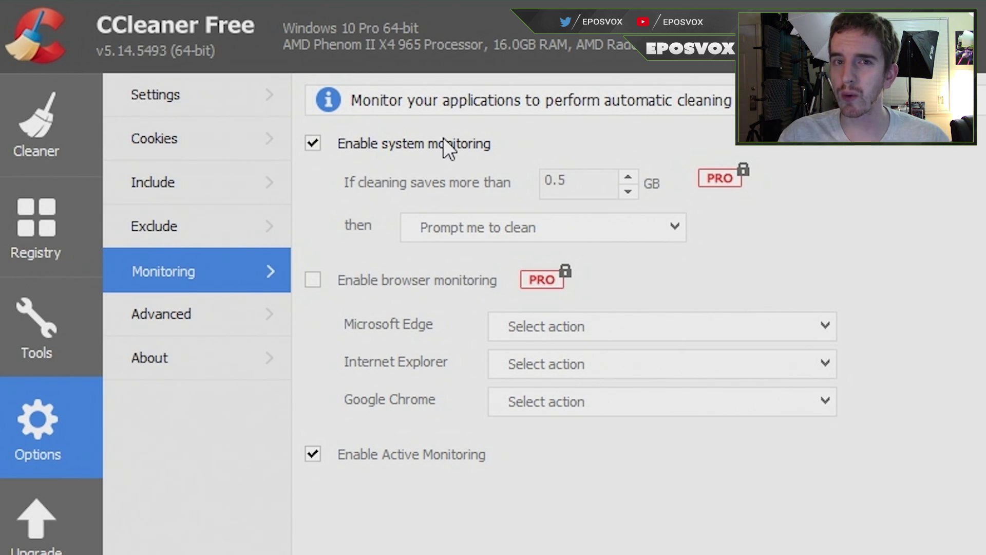
- Uncheck Enable system monitoring and Enable Active Monitoring, answering Yes to the warning
click(444, 141)
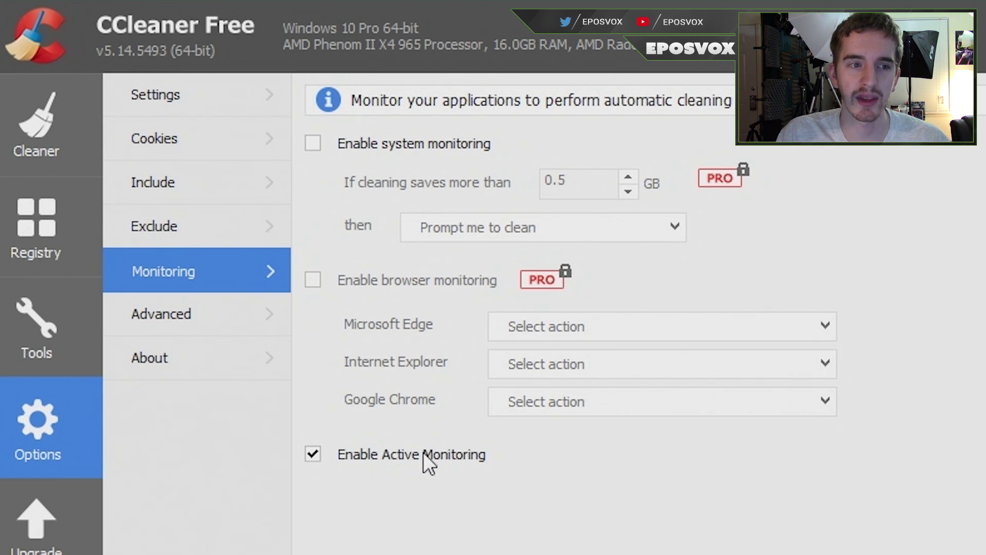
click(423, 453)
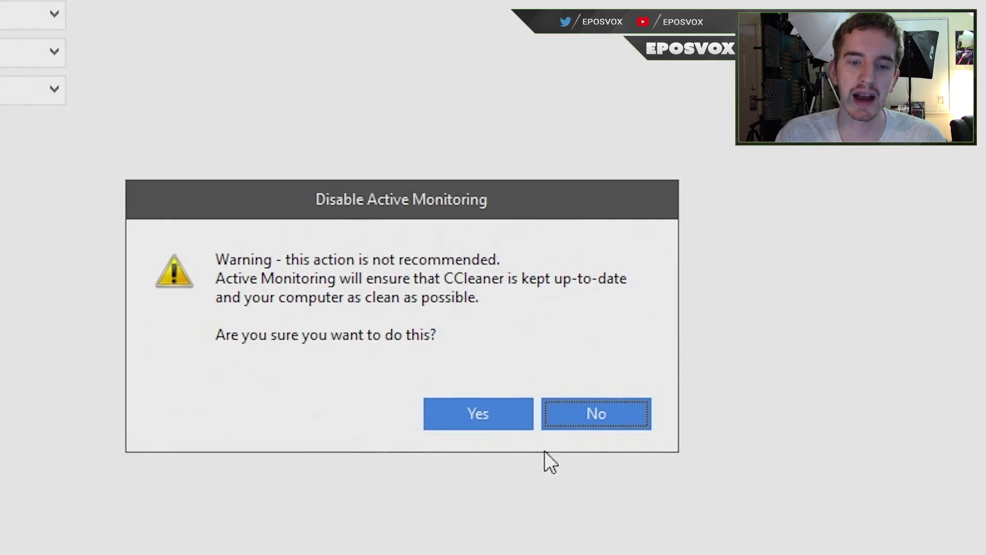
click(507, 405)
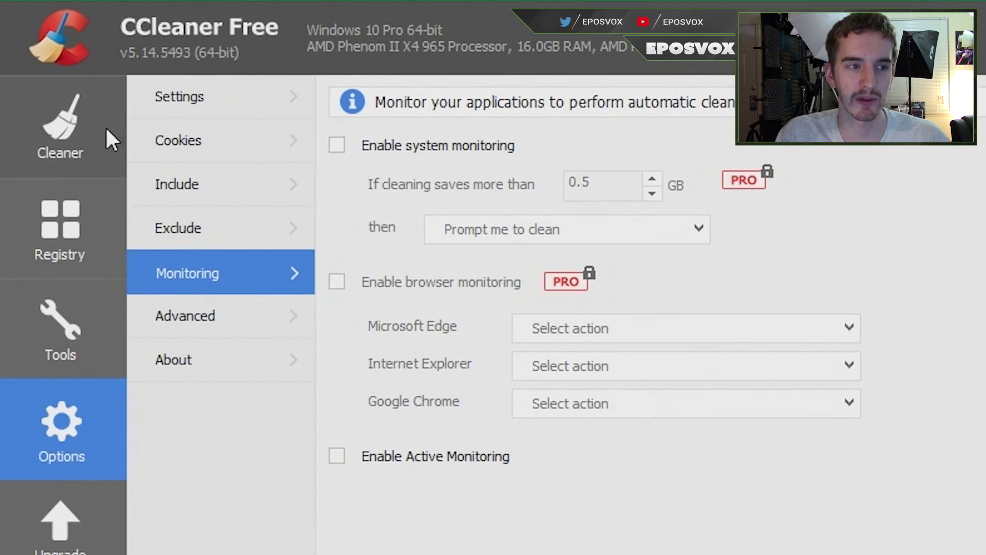
- On the Cleaner's Windows list, untick and then re-tick Edge Internet History
click(93, 140)
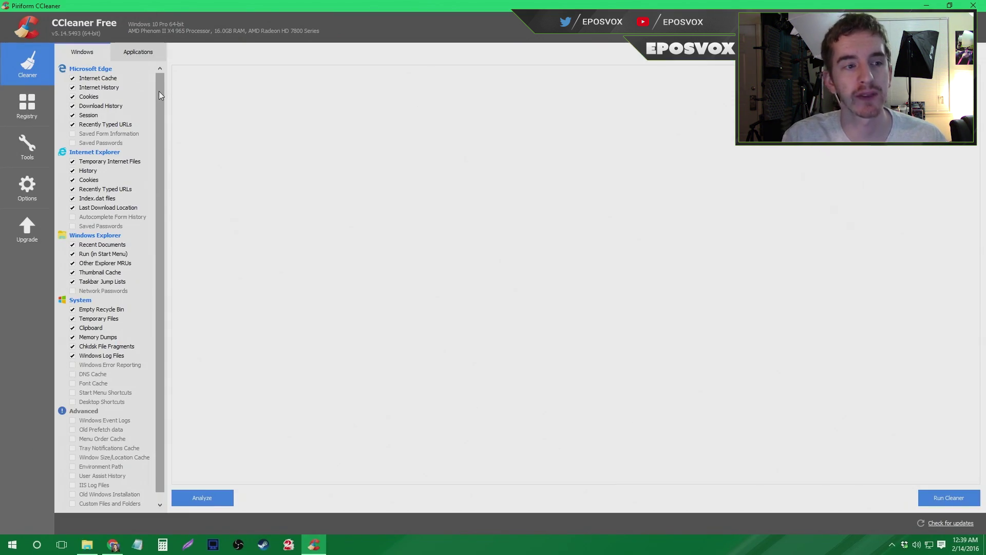
drag(158, 91, 177, 215)
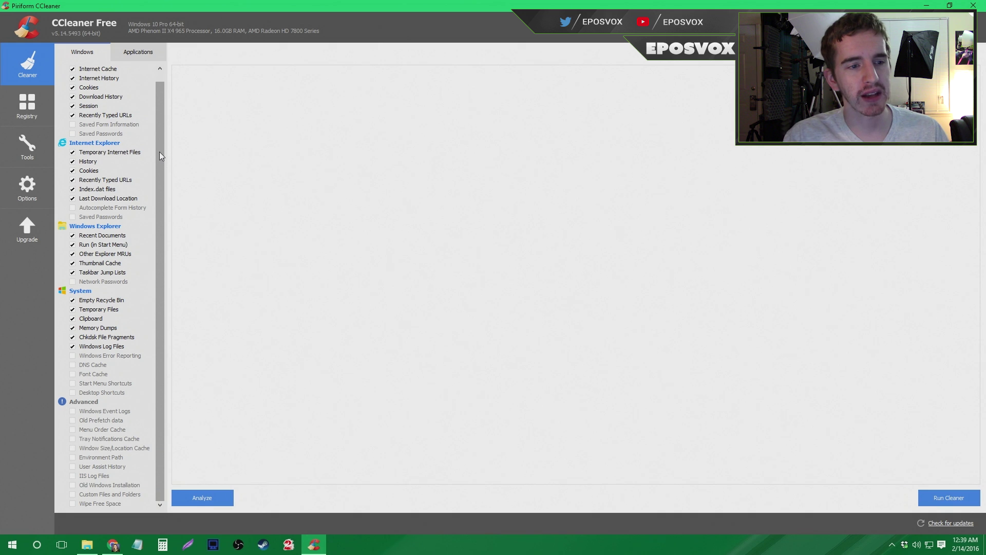
drag(158, 150, 164, 100)
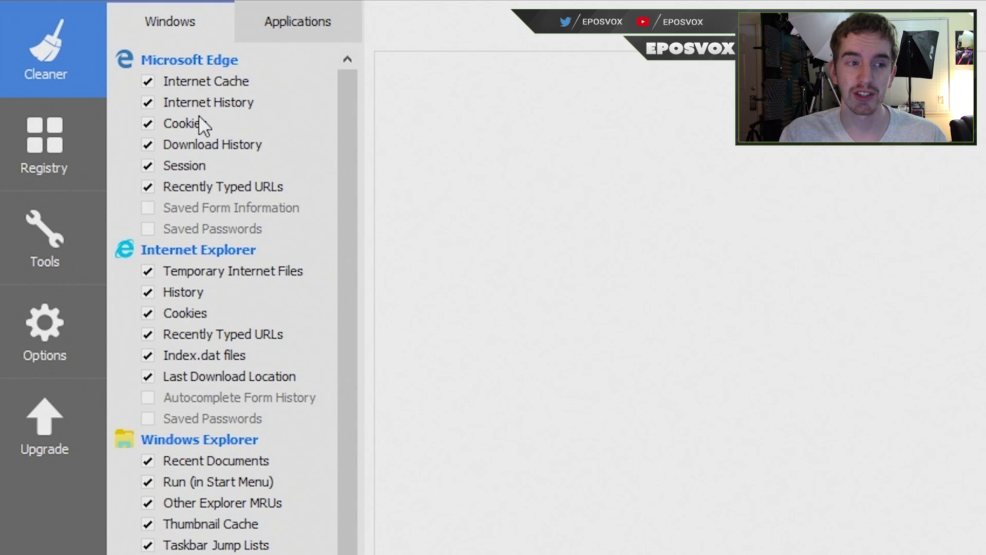
click(198, 98)
click(150, 101)
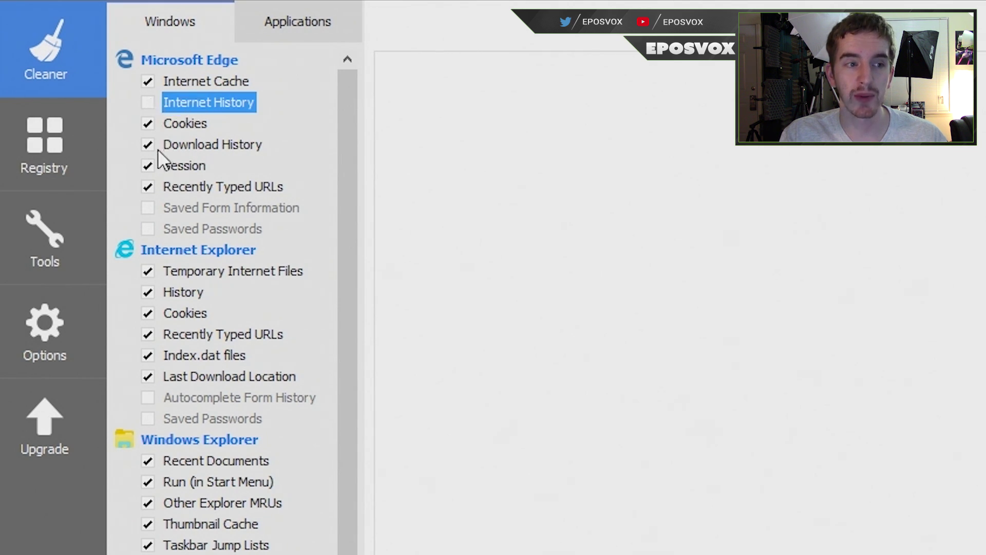
click(152, 144)
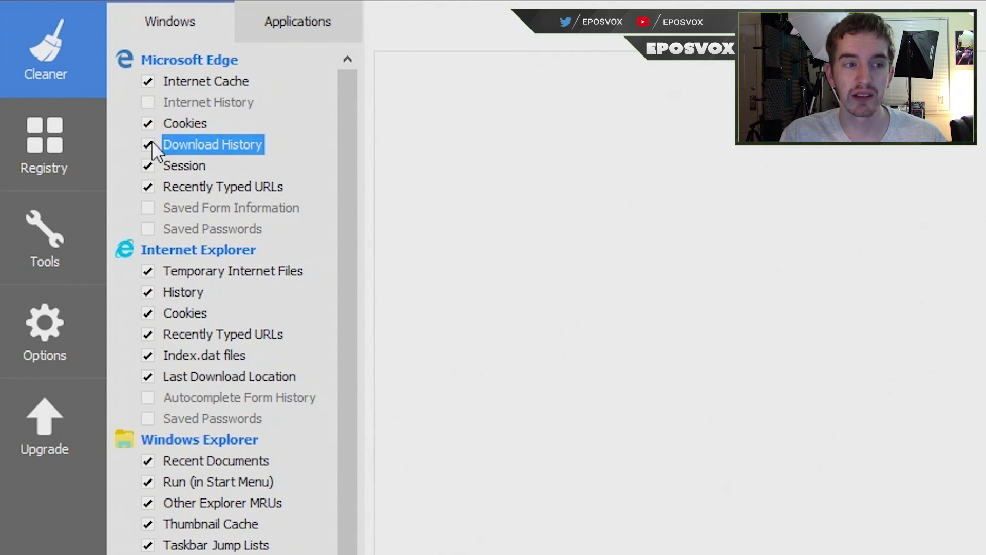
click(150, 101)
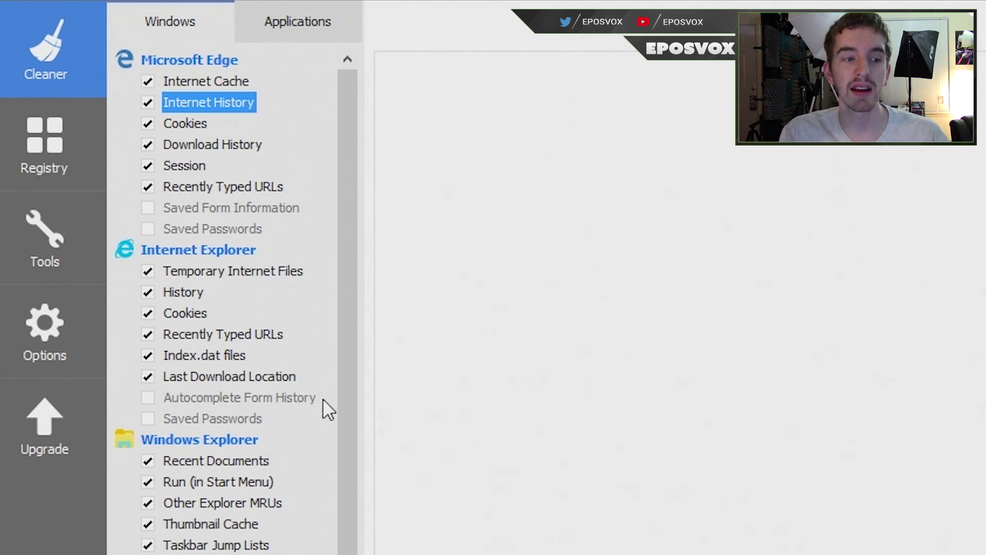
- Untick Thumbnail Cache under Windows Explorer
scroll(339, 406, down, 1)
click(207, 439)
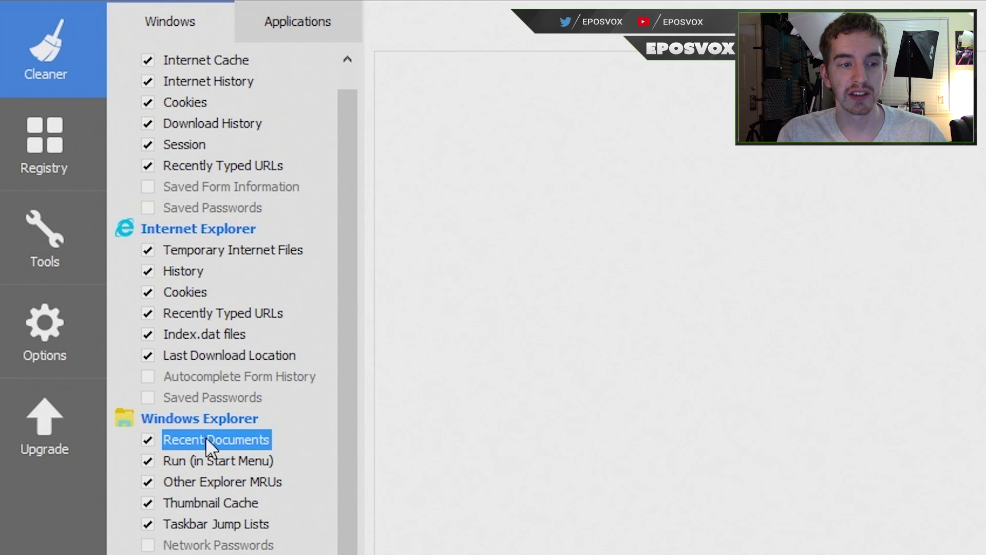
click(13, 545)
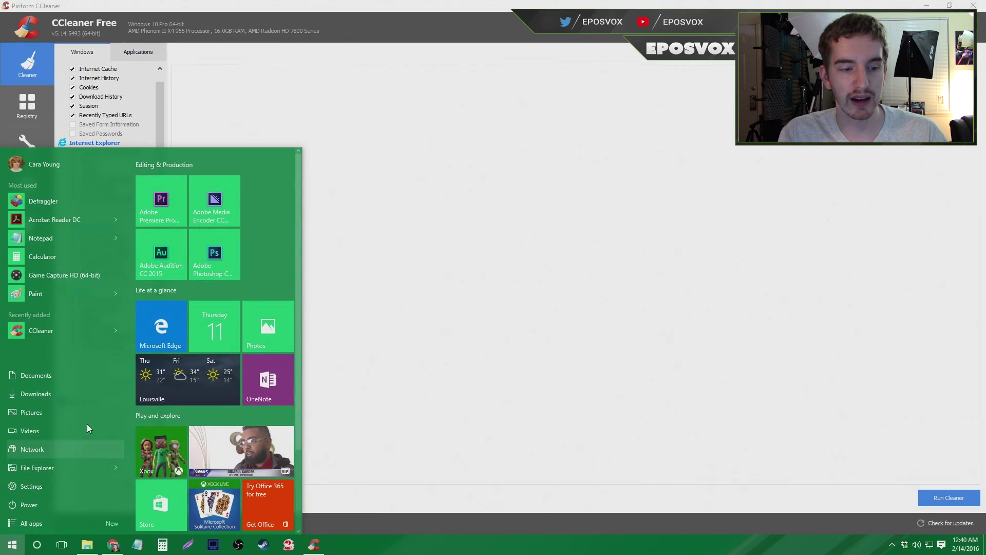
click(405, 260)
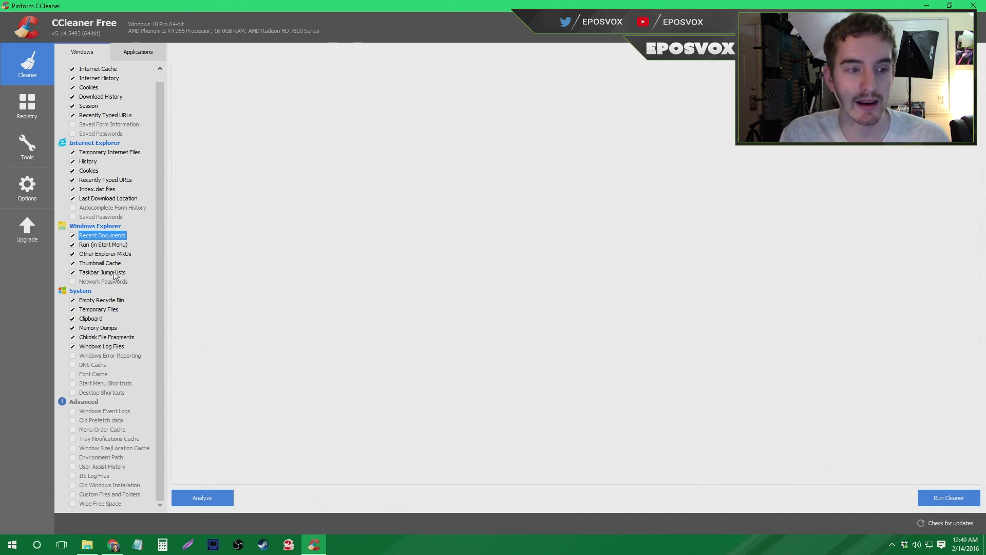
click(83, 265)
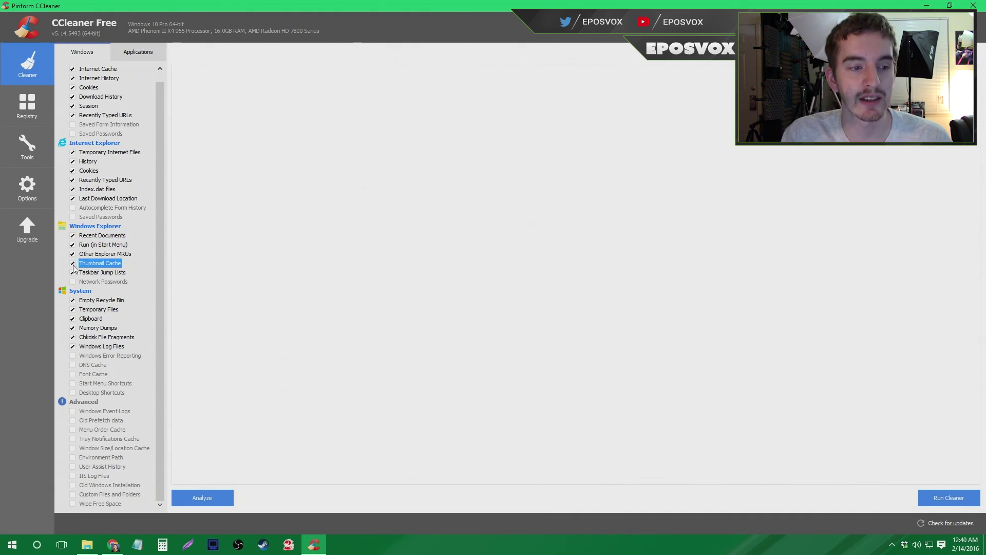
click(73, 263)
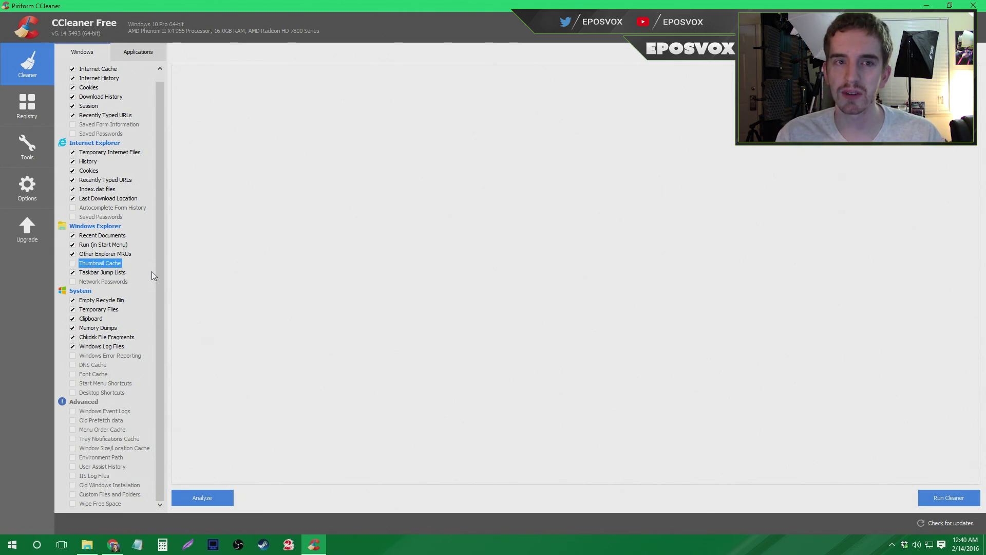
- In File Explorer, browse Documents, Holotech and Pictures into the Logitech Webcam folder
click(87, 545)
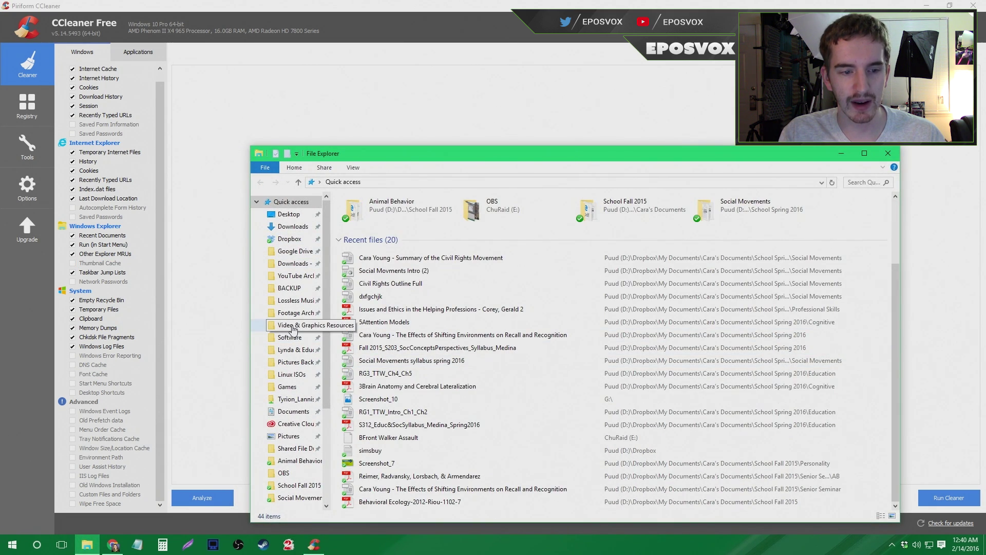
scroll(292, 329, down, 3)
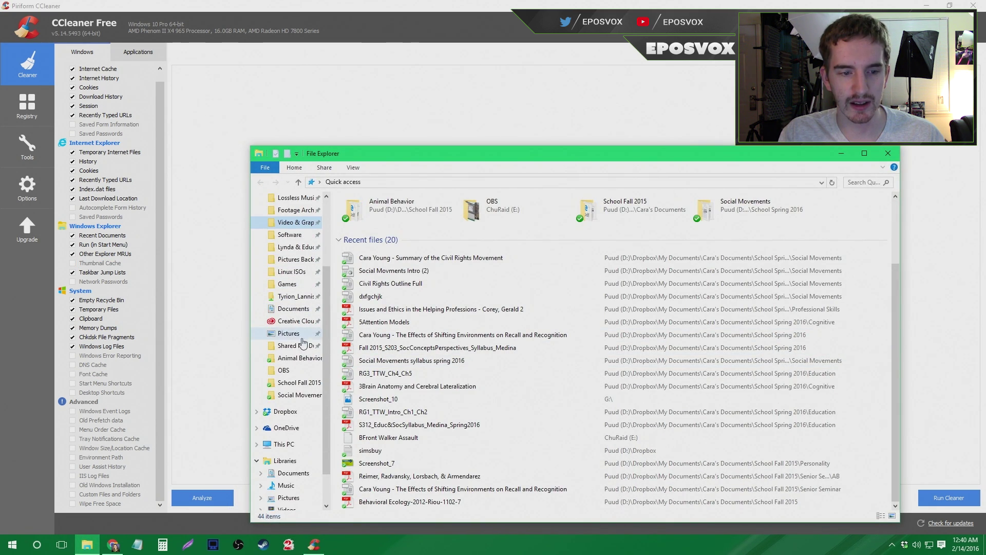
click(292, 473)
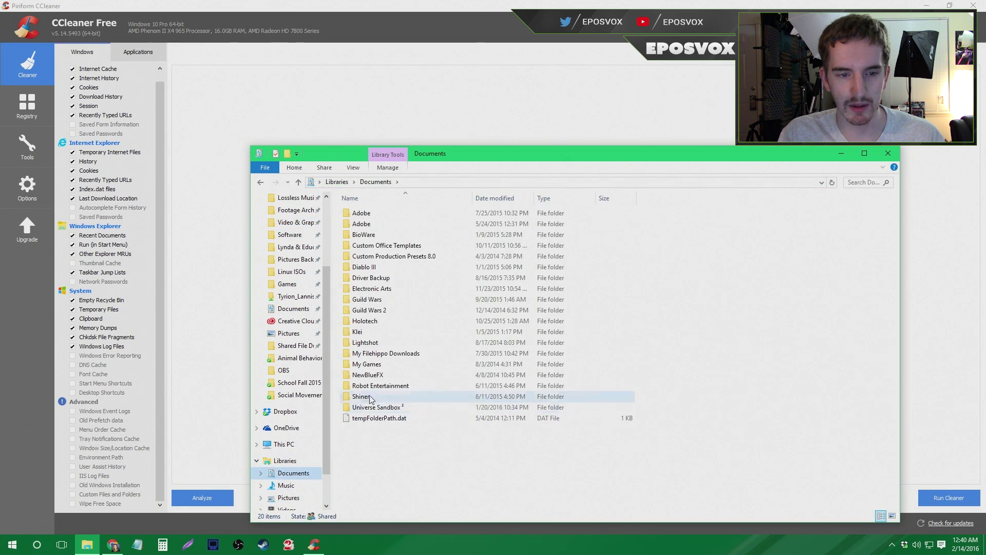
double_click(363, 322)
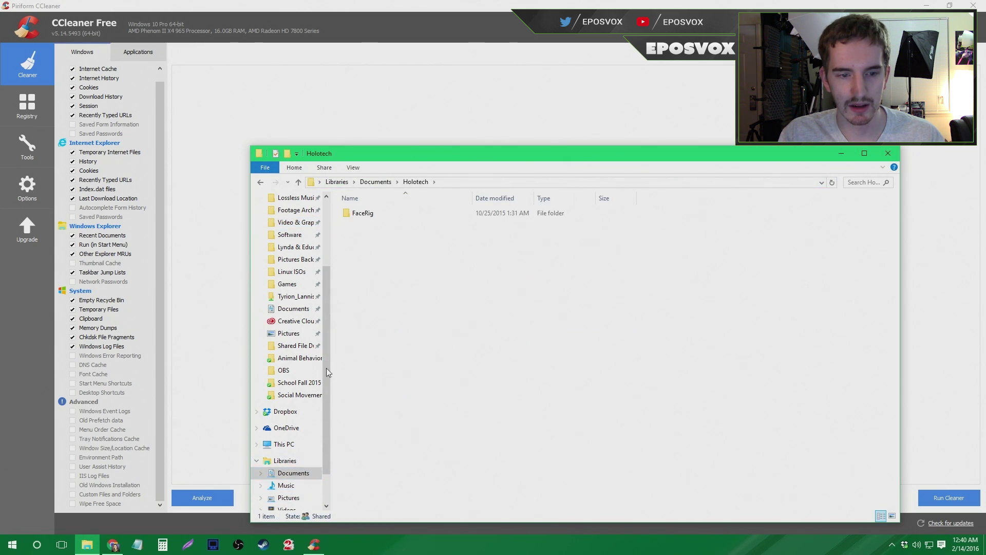
click(295, 334)
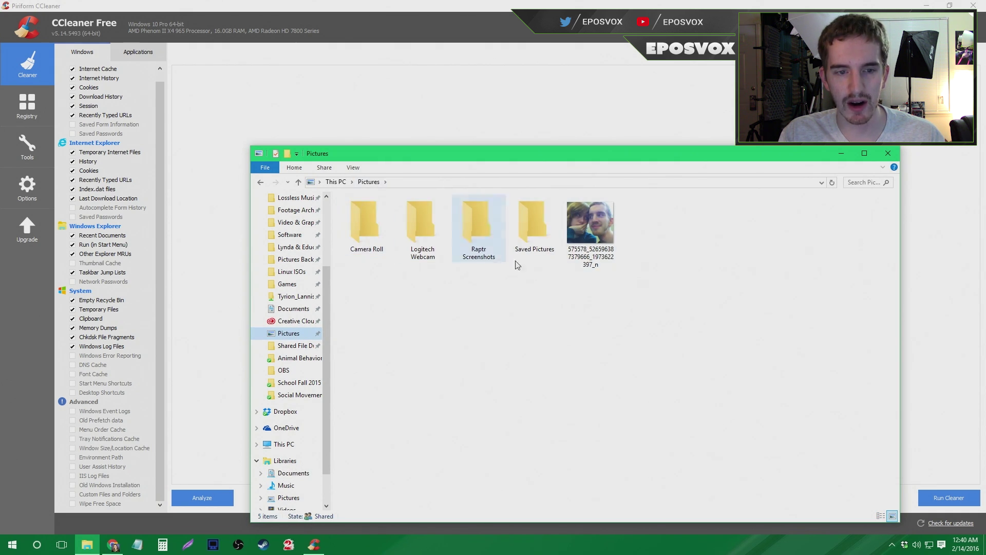
double_click(430, 230)
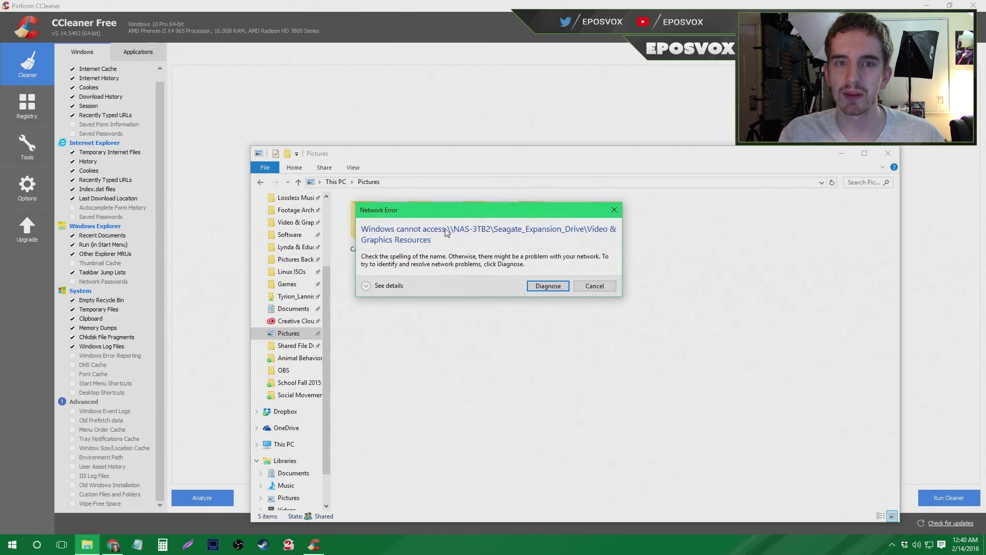
- Cancel the network error, select the photo, and close the Pictures window
click(588, 286)
click(595, 229)
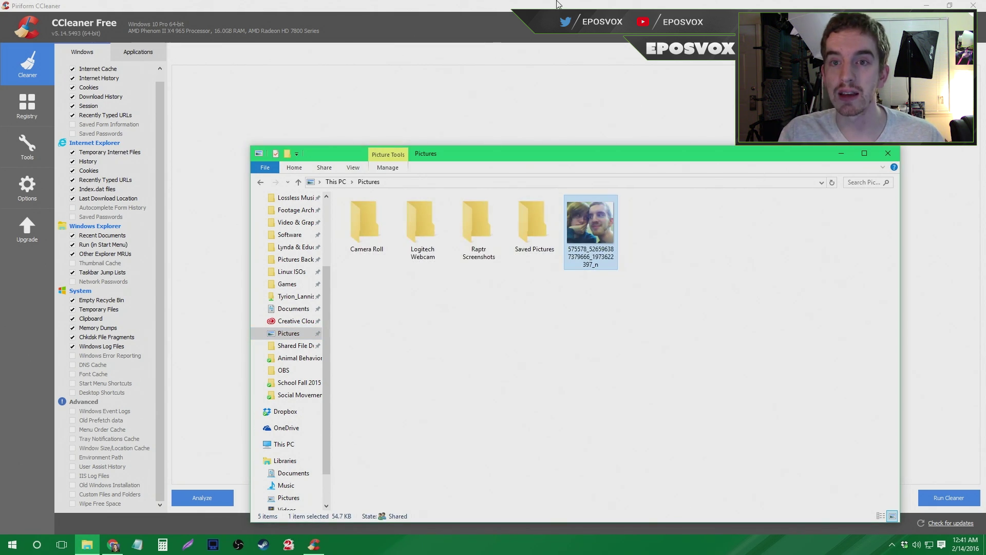
click(887, 153)
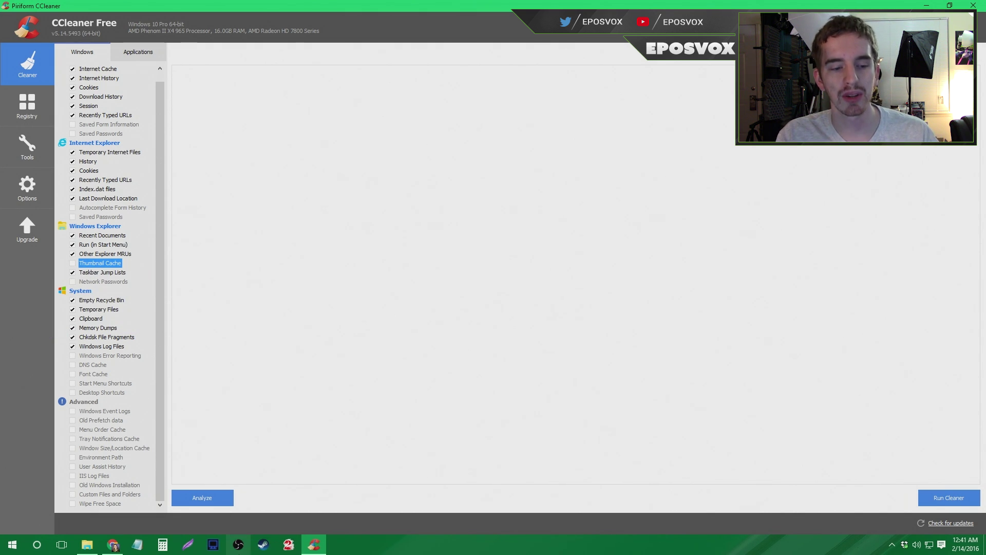
- After previewing taskbar jump lists, untick Taskbar Jump Lists in CCleaner
right_click(238, 544)
right_click(264, 544)
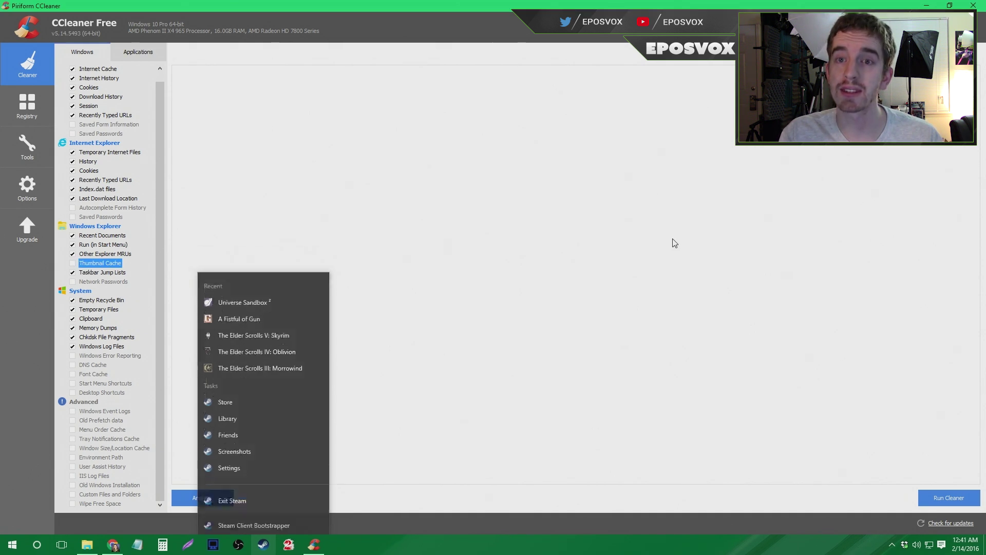
click(675, 242)
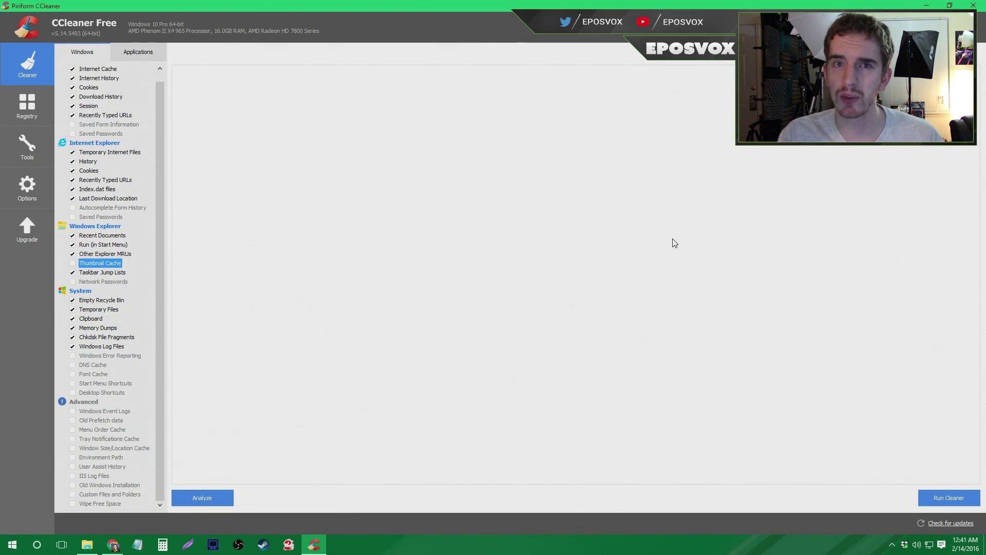
click(72, 272)
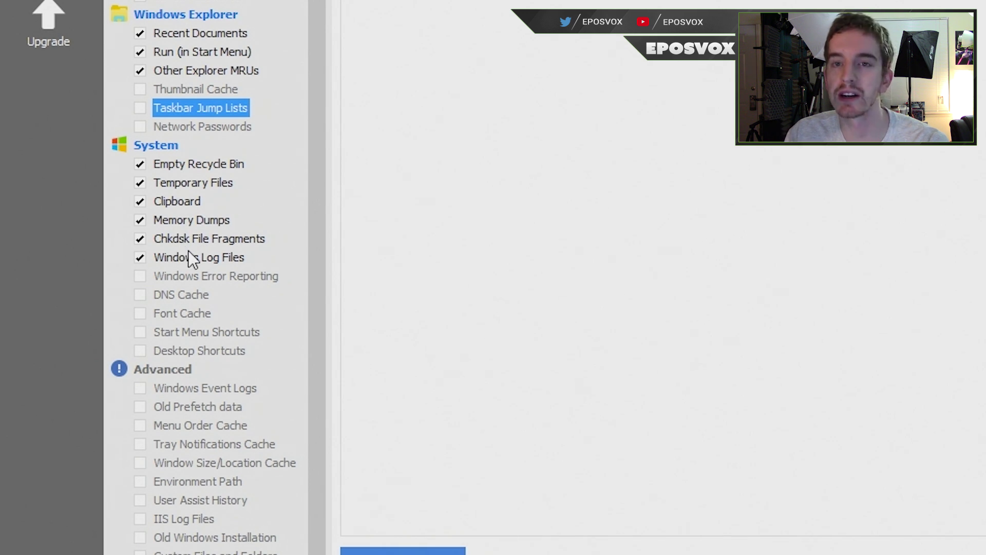
- Tick DNS Cache and Old Windows Installation for cleaning
click(162, 294)
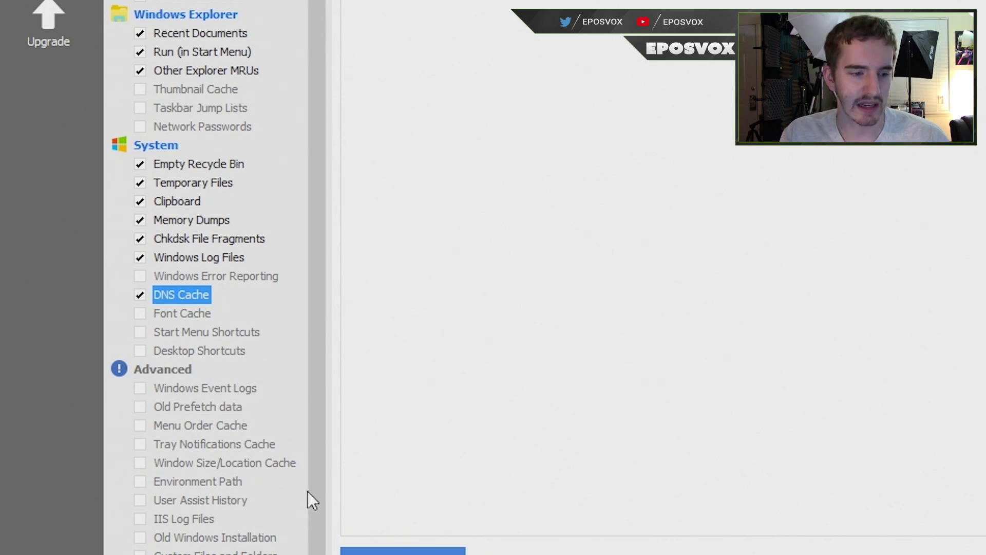
click(176, 445)
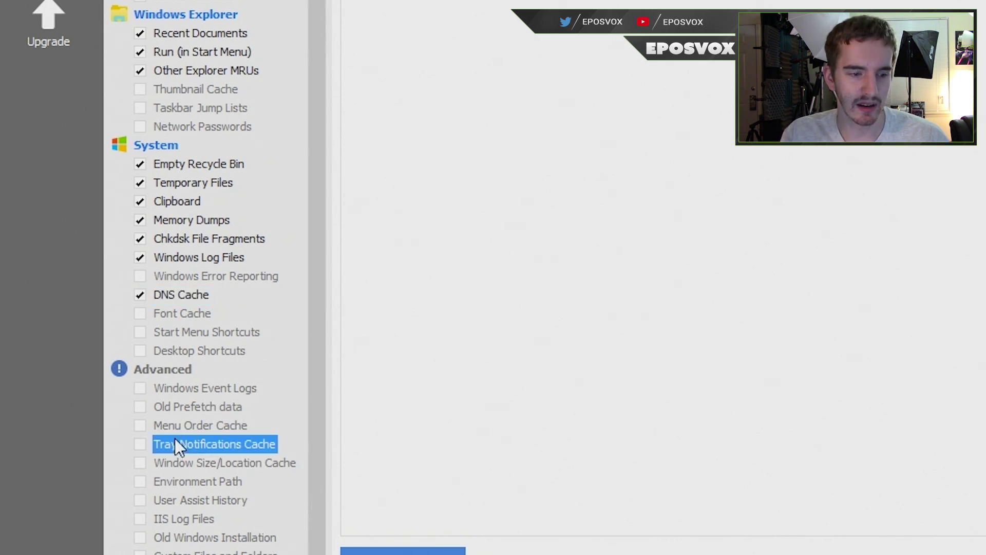
click(244, 536)
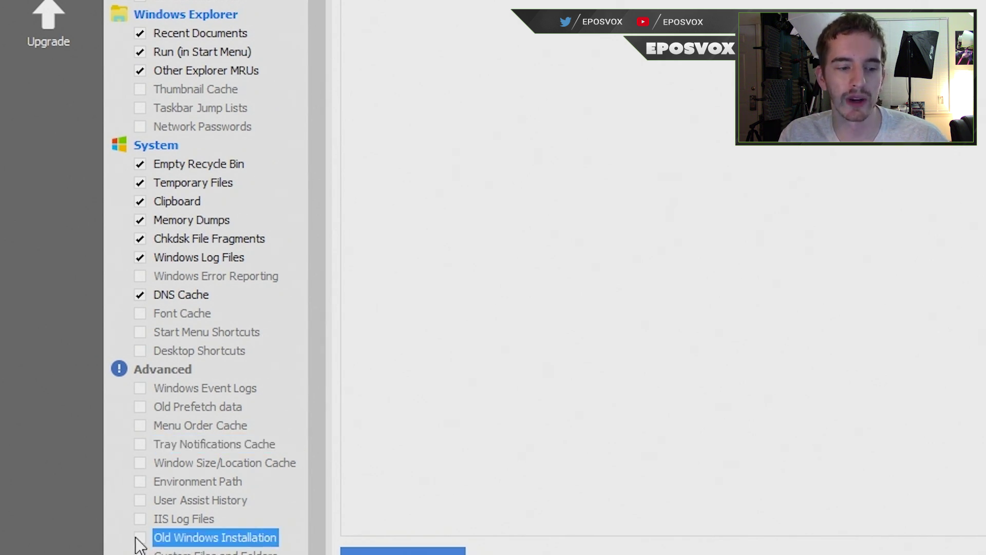
click(139, 537)
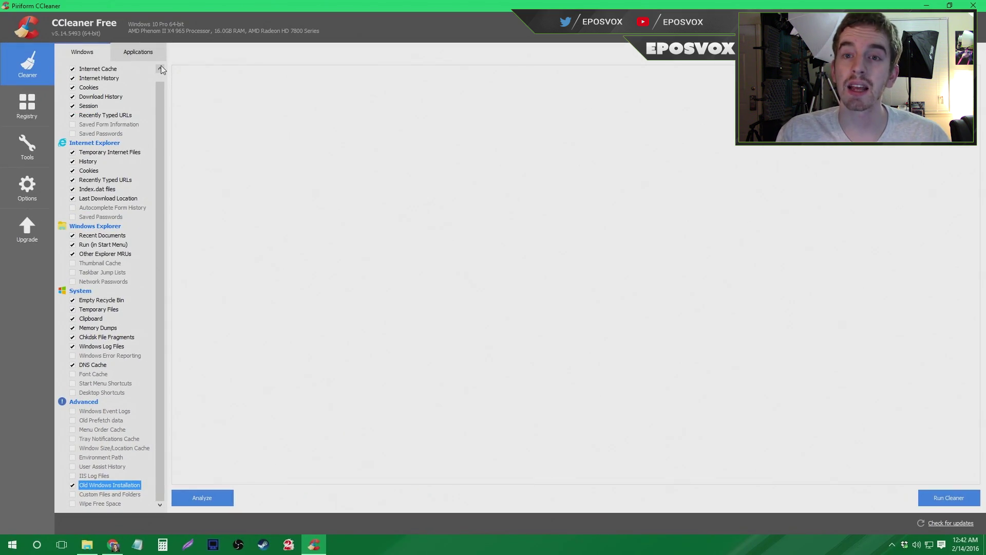
- Untick Chrome's Internet History, Cookies, Download History, Last Download Location and Session, plus TeamViewer, under Applications
click(139, 50)
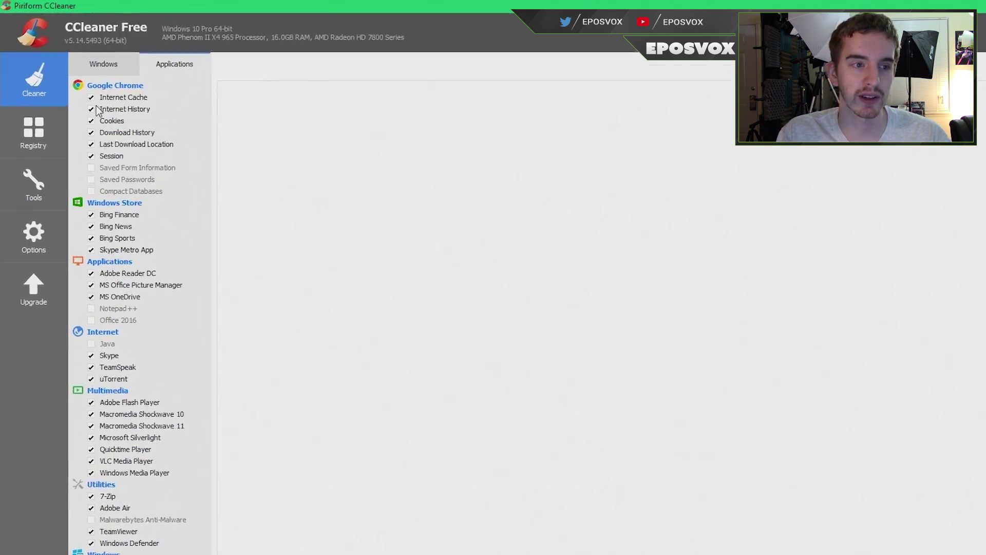
click(92, 109)
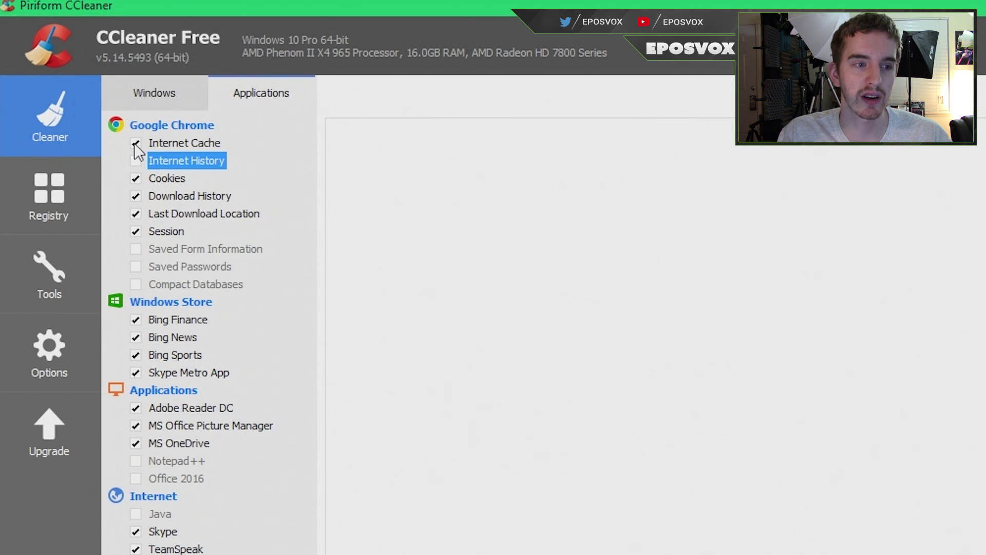
click(136, 178)
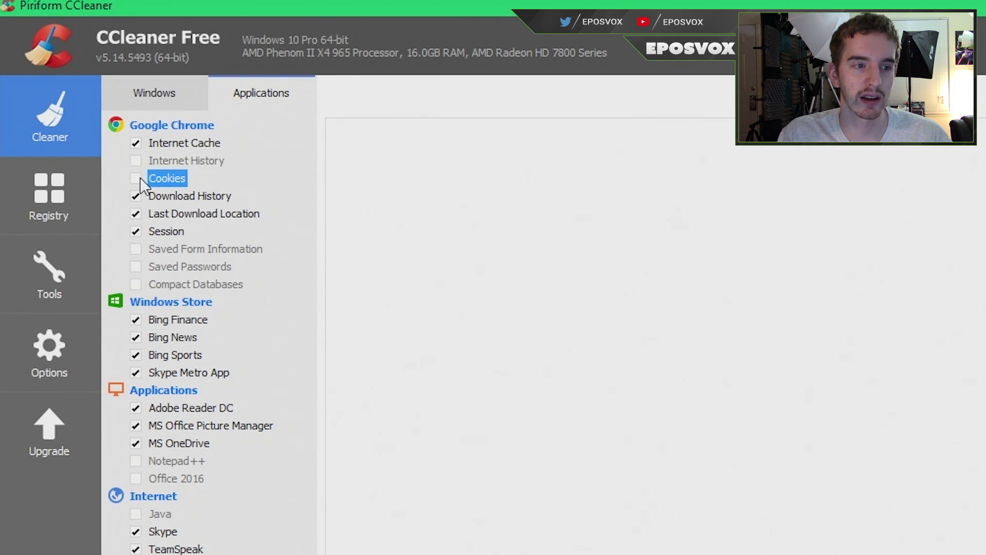
click(135, 195)
click(136, 213)
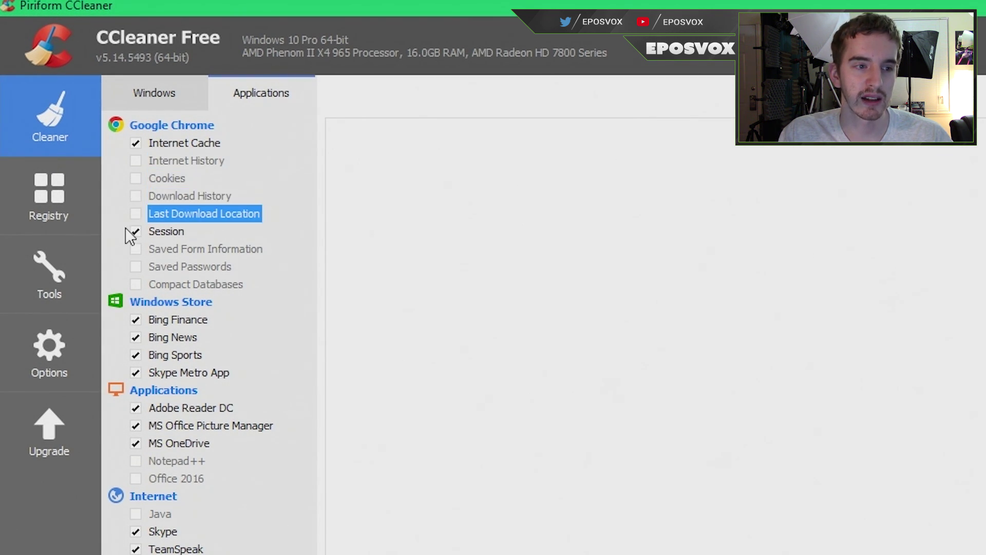
click(134, 232)
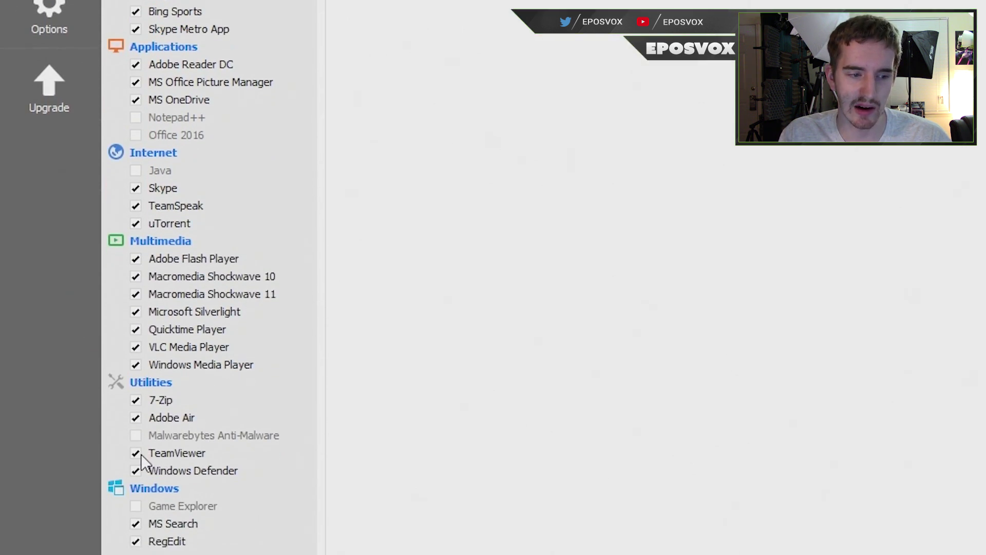
click(174, 471)
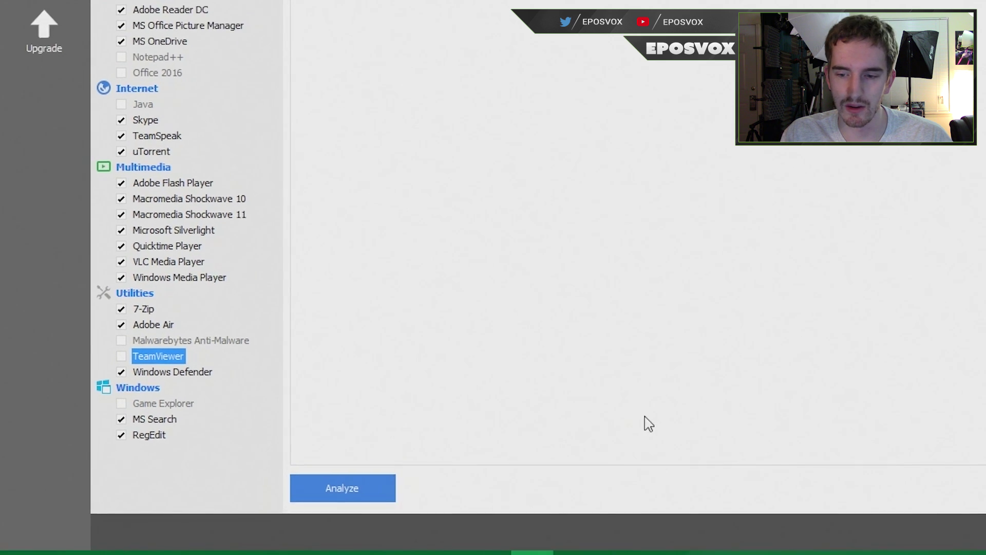
- Analyse the selected items with Chrome left open and its cache skipped, finding 33,097 MB
click(429, 493)
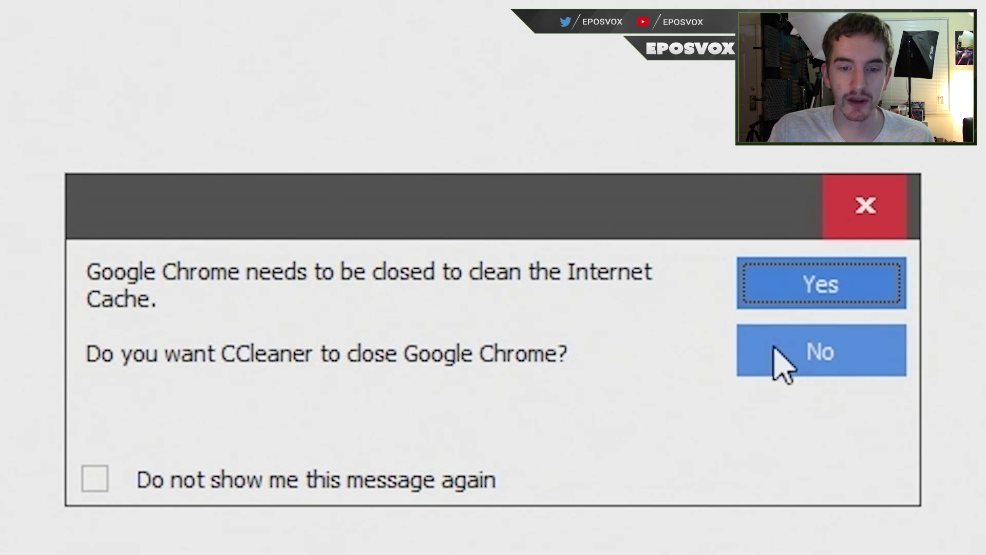
click(794, 284)
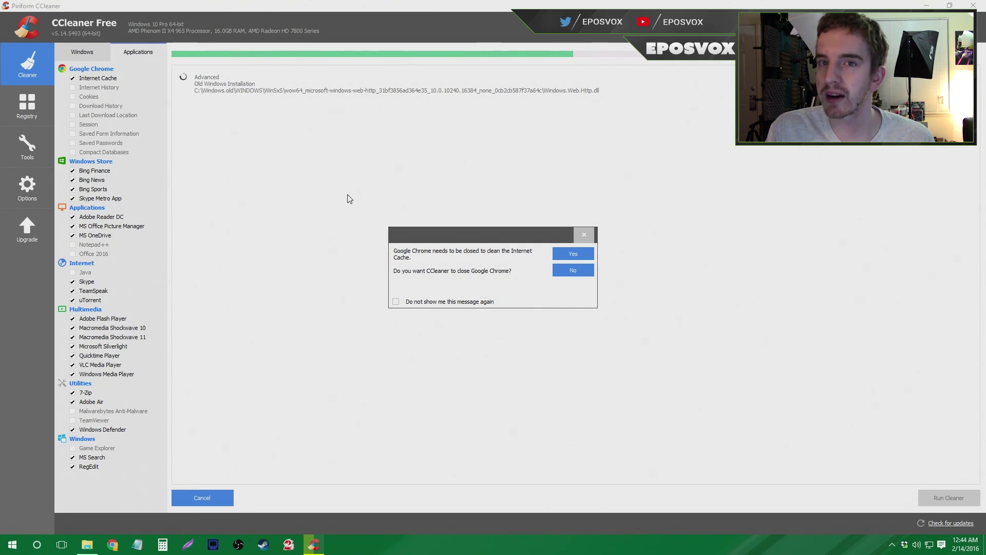
click(400, 302)
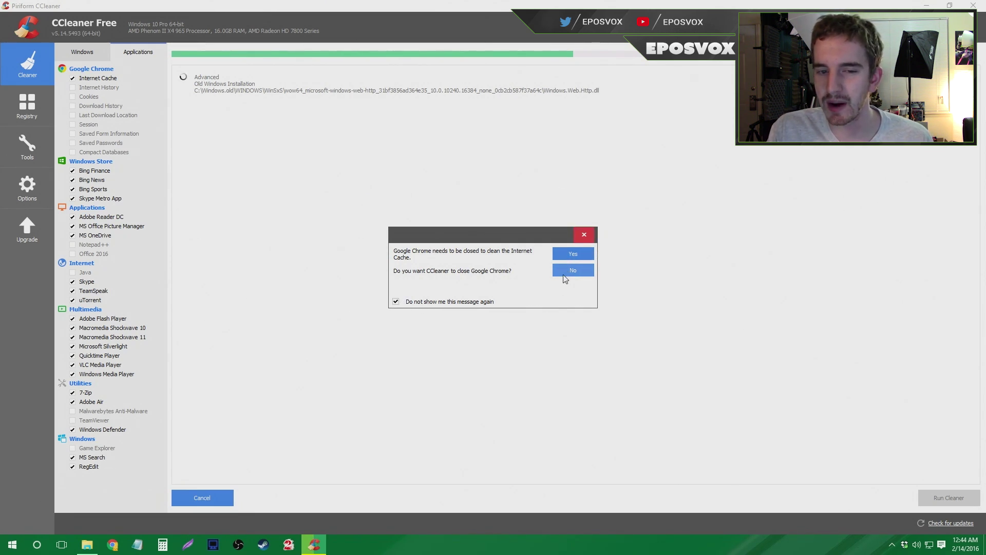
click(566, 254)
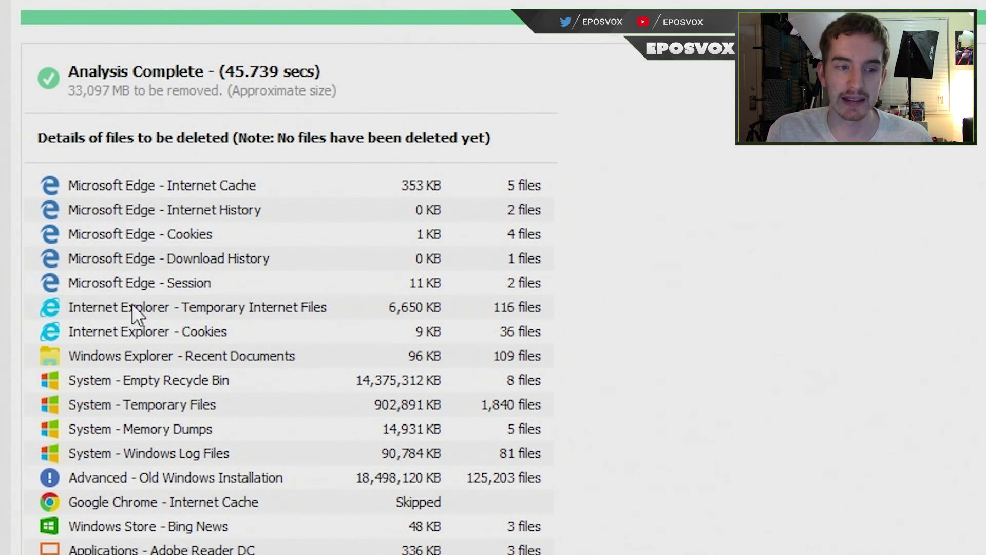
- Review the Old Windows Installation and Empty Recycle Bin results, then bring up Run Cleaner's deletion warning
click(277, 477)
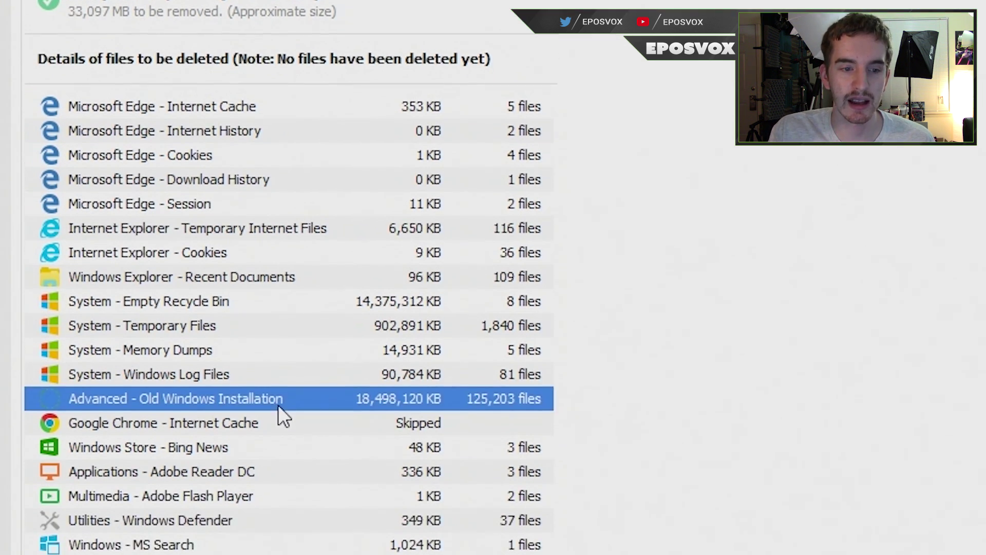
click(205, 302)
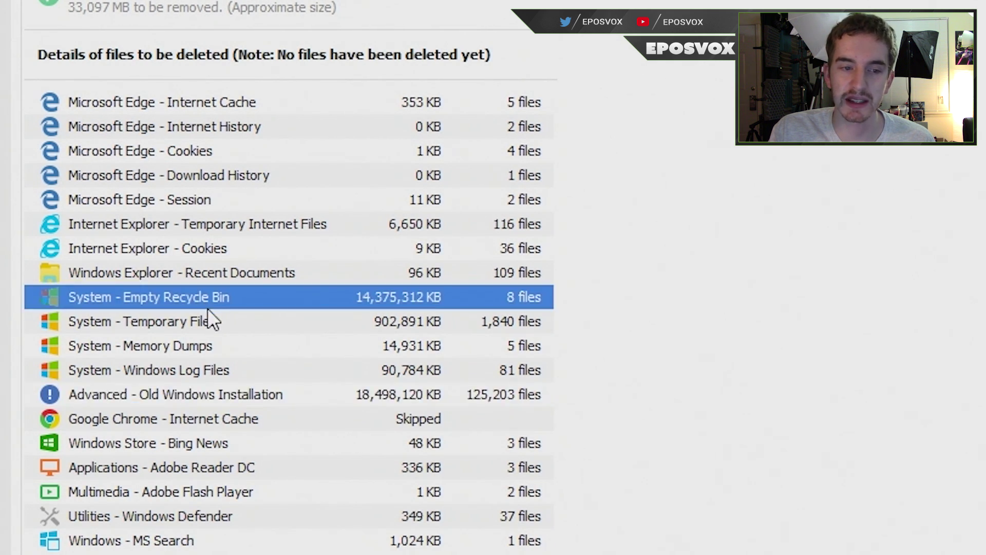
click(294, 395)
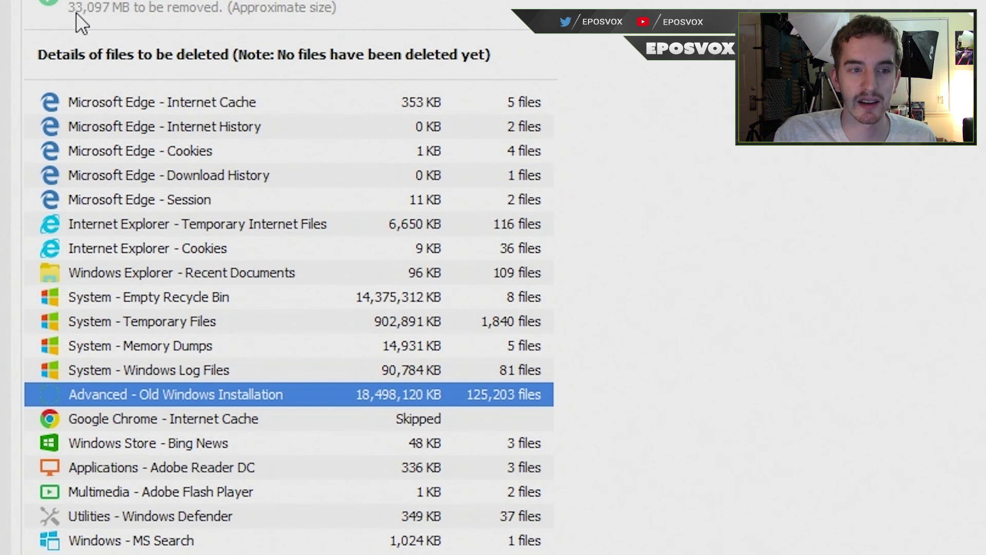
click(955, 503)
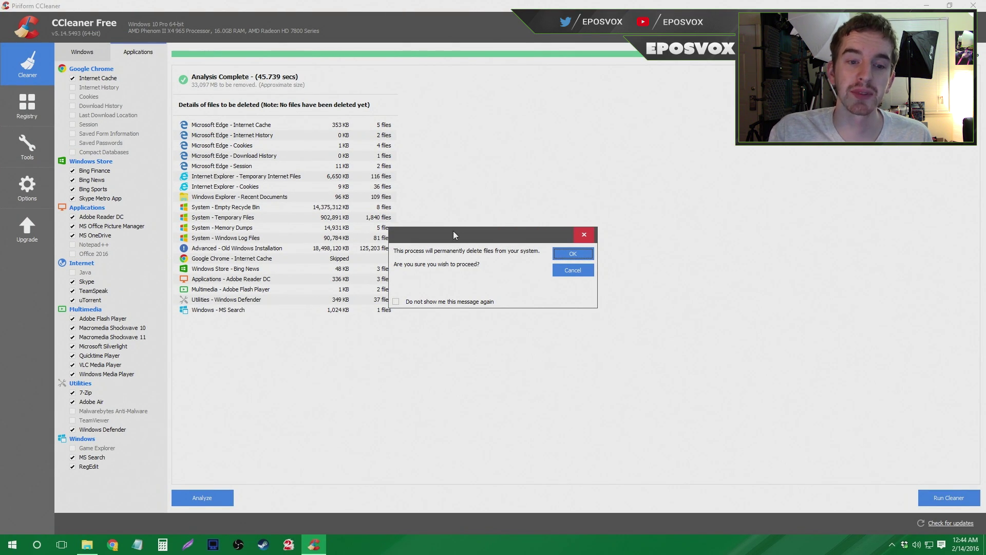
- Confirm permanent deletion with future warnings suppressed, removing 33,134 MB of junk files
drag(453, 231, 478, 143)
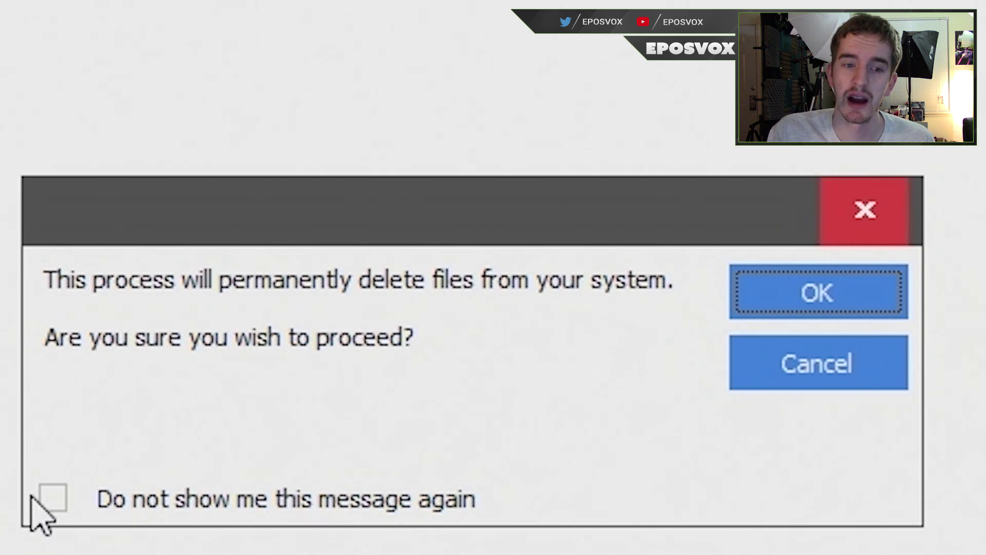
click(53, 497)
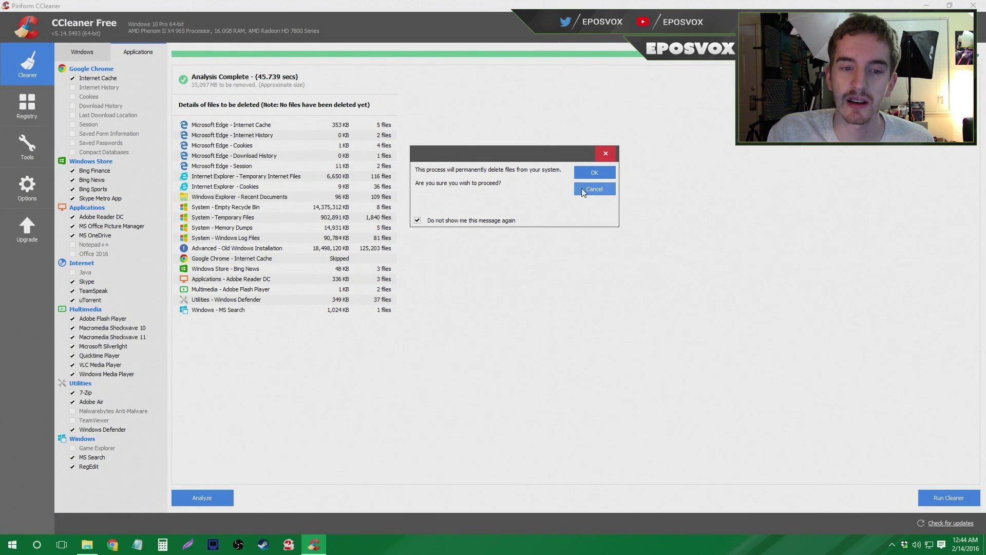
click(586, 175)
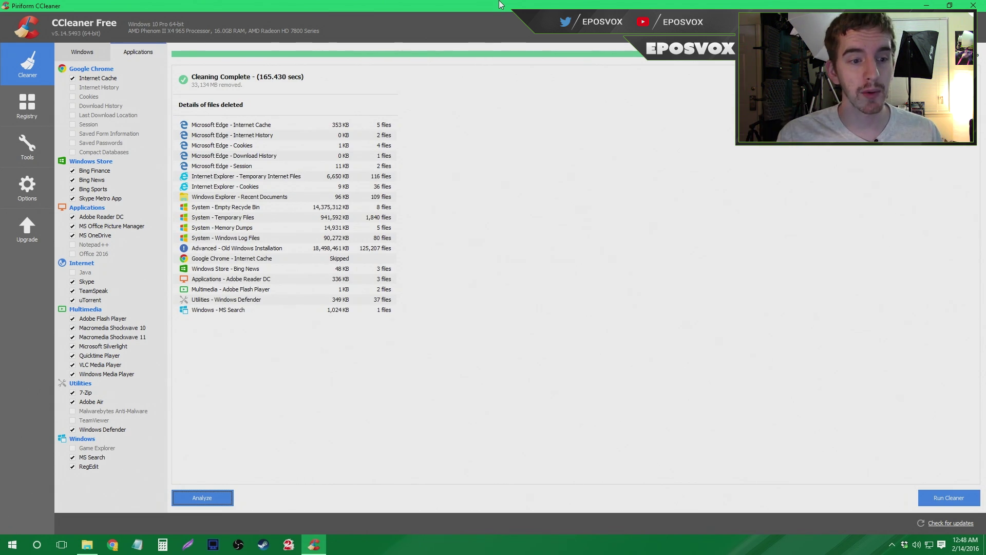
click(88, 543)
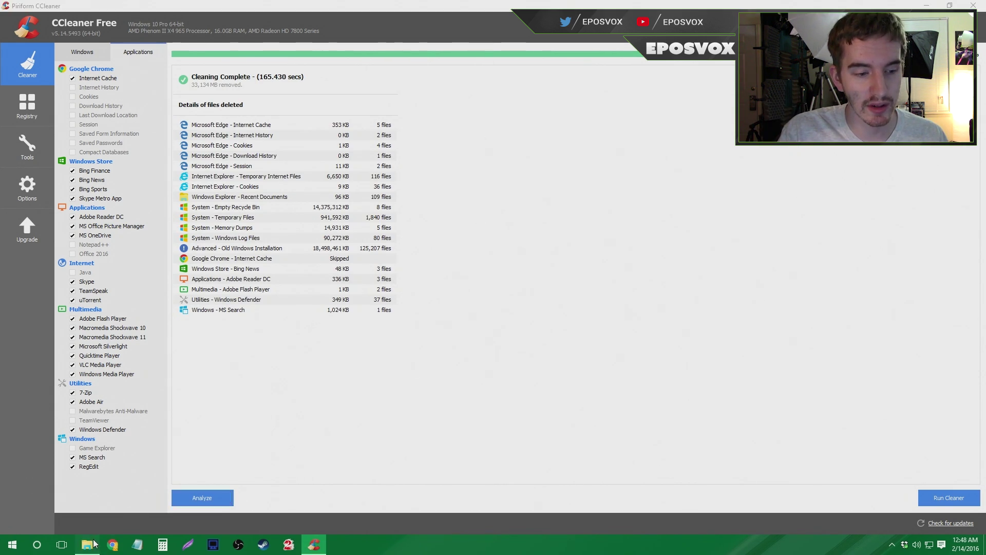
- Check Local Disk (C:) free space under This PC in File Explorer
click(335, 182)
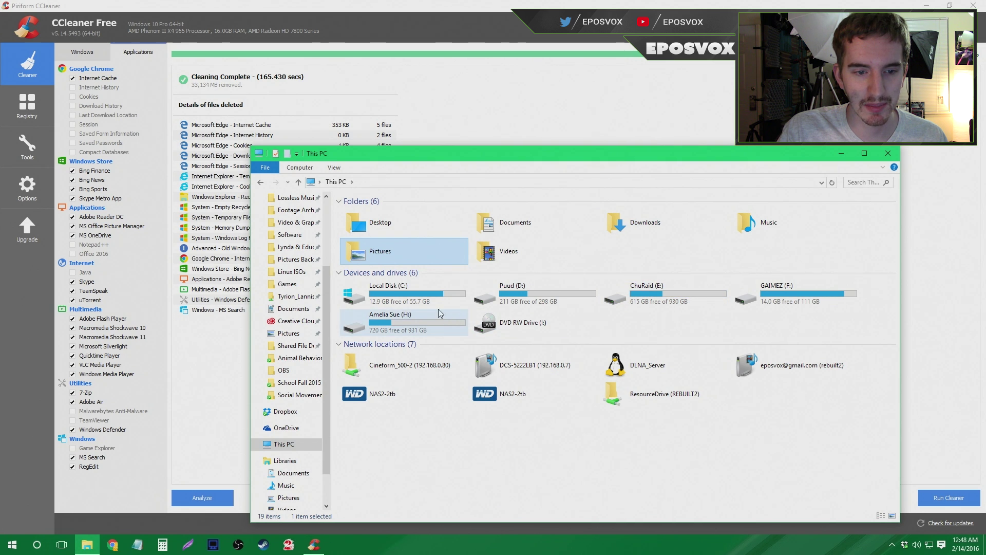
click(425, 307)
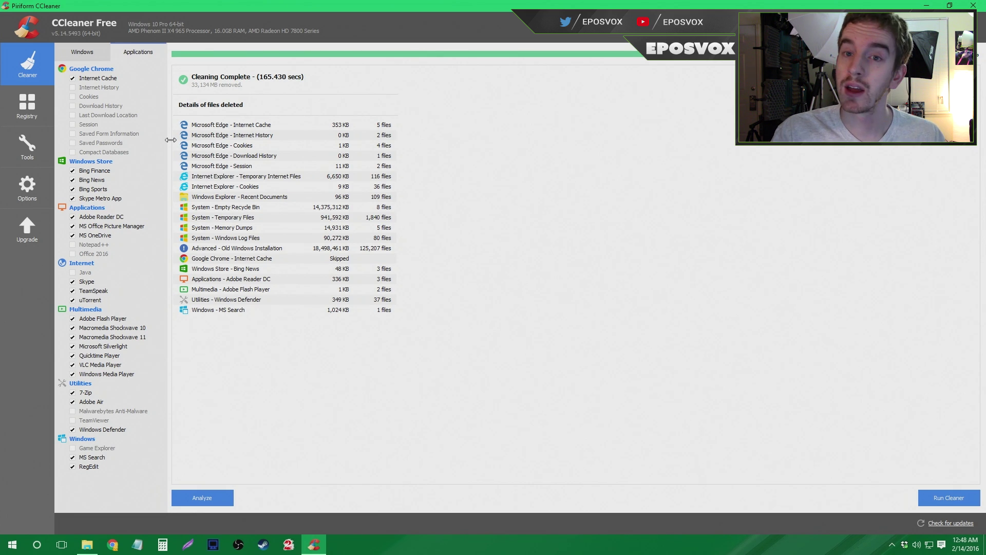
- Scan the registry for issues, fix the selected ones, and agree to back up changes first
click(31, 104)
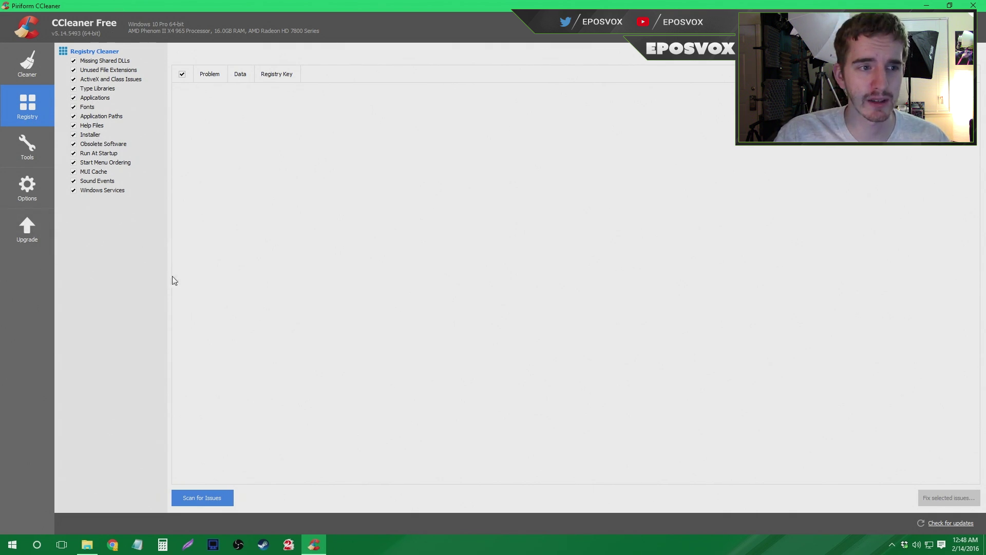
click(202, 497)
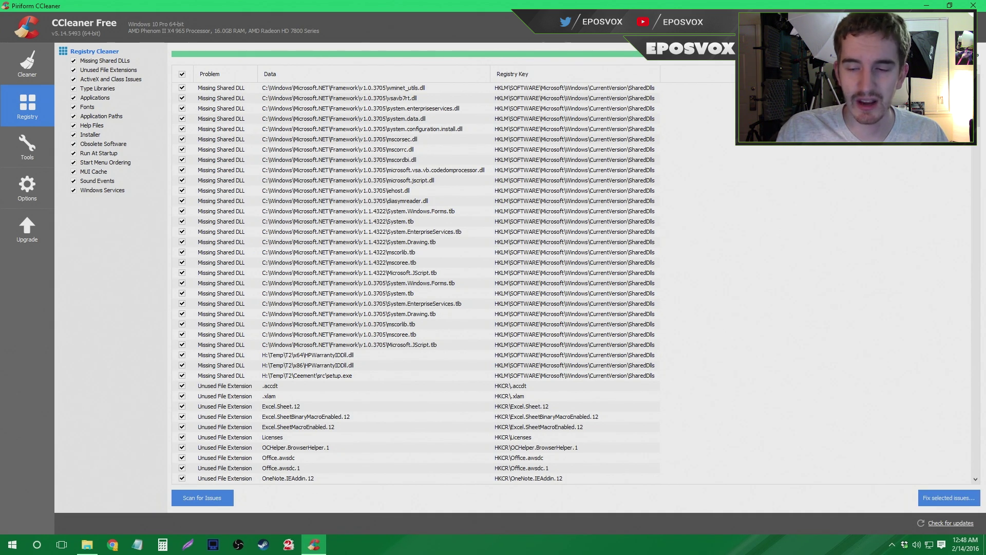
drag(975, 117, 970, 463)
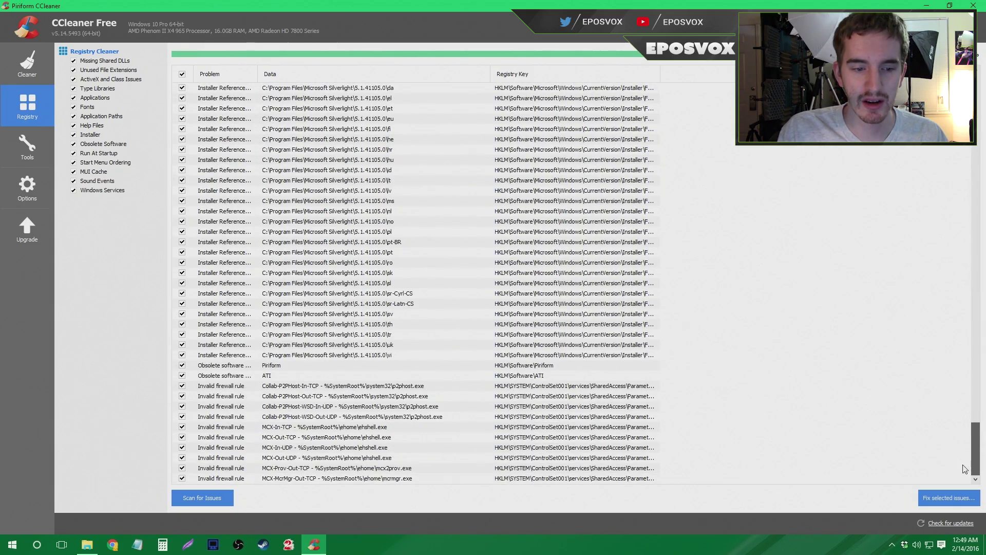
click(923, 505)
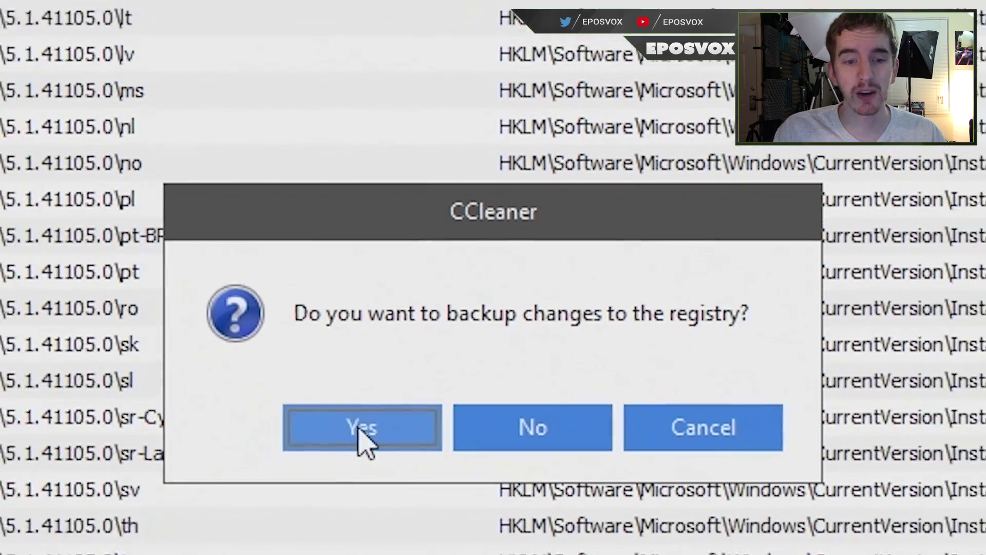
click(342, 455)
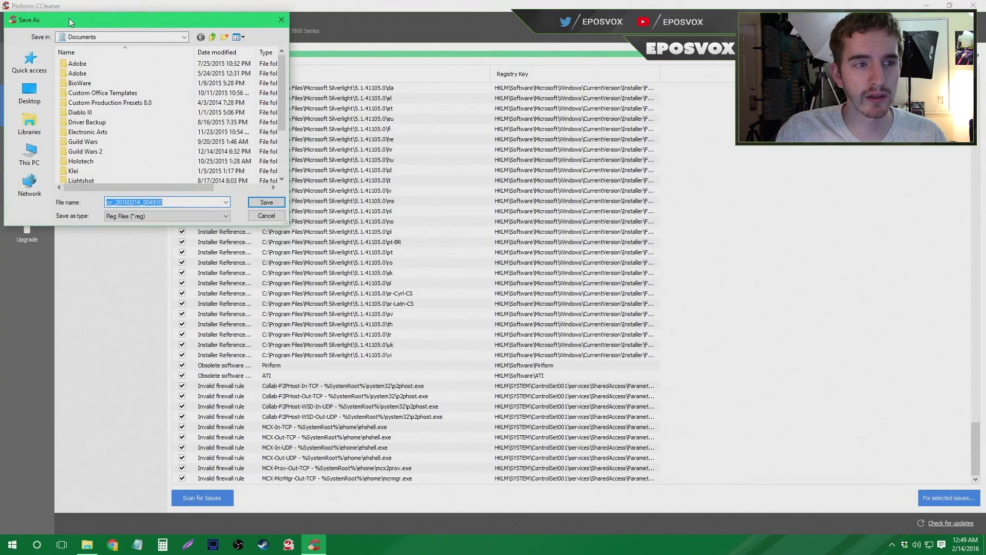
- Save the registry backup into a new 'Registry Backups' folder in Documents
drag(69, 17, 236, 96)
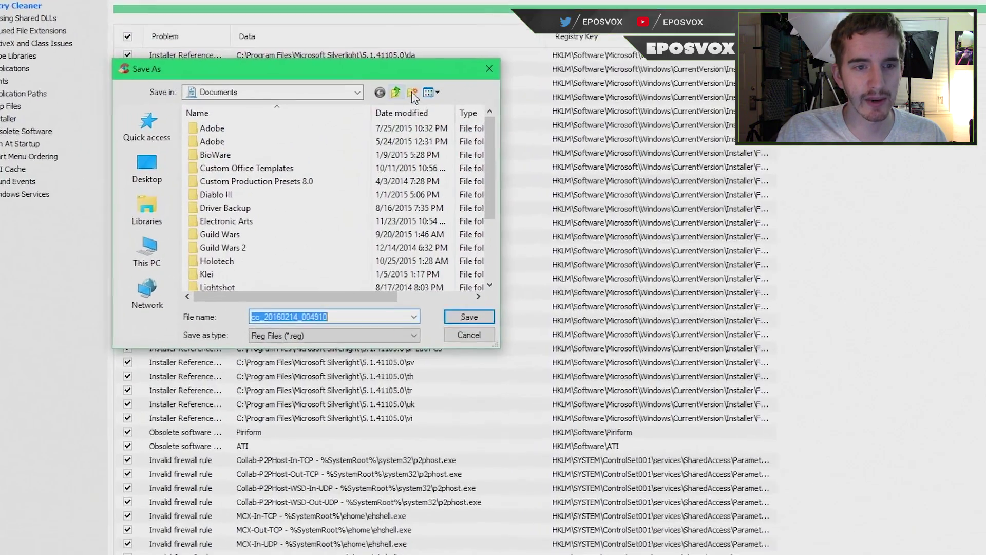
click(392, 115)
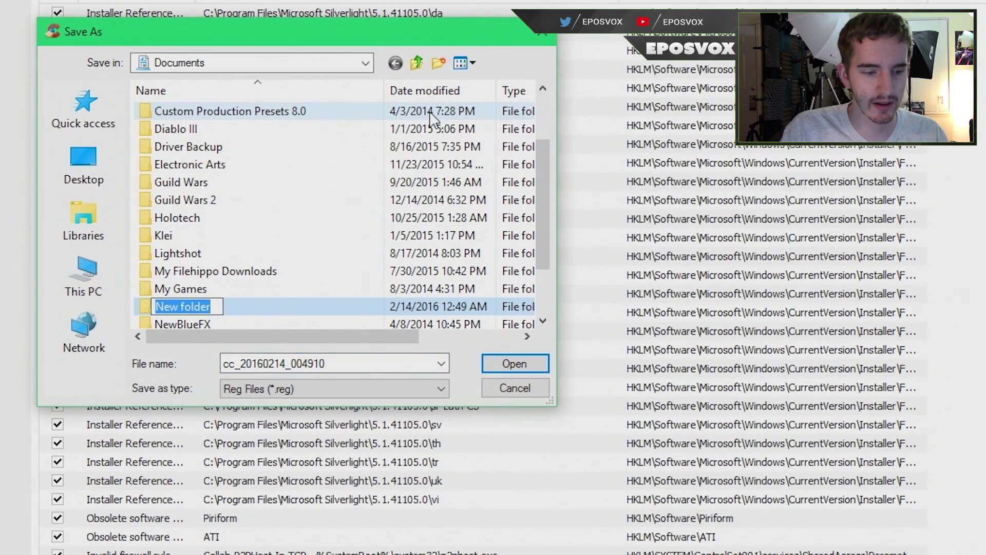
text(Registry Back)
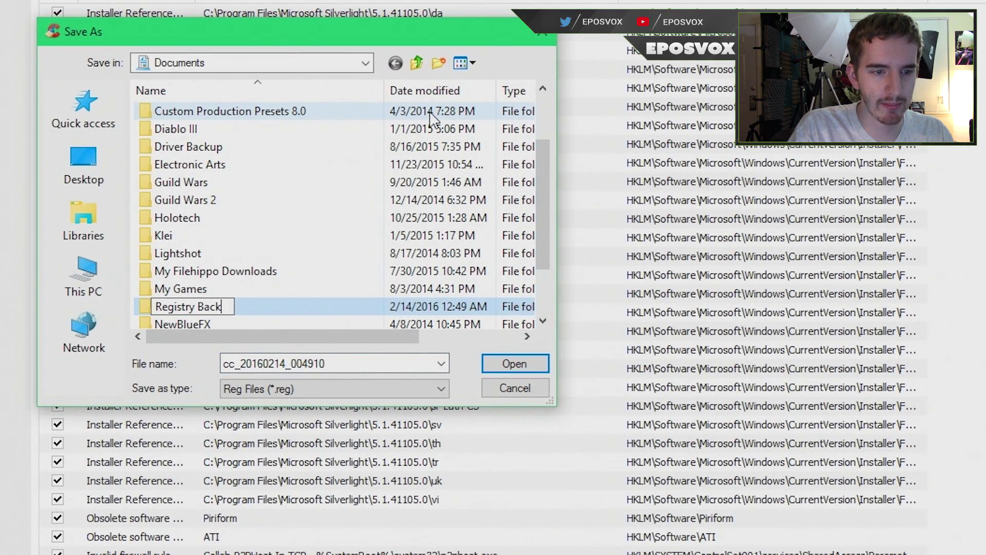
text(ups)
key(Return)
key(Return)
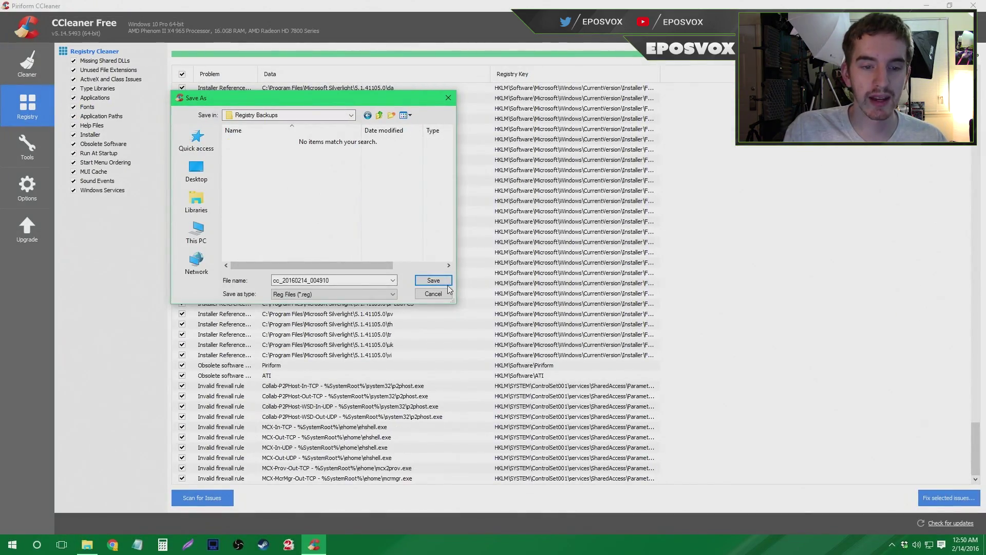
click(515, 363)
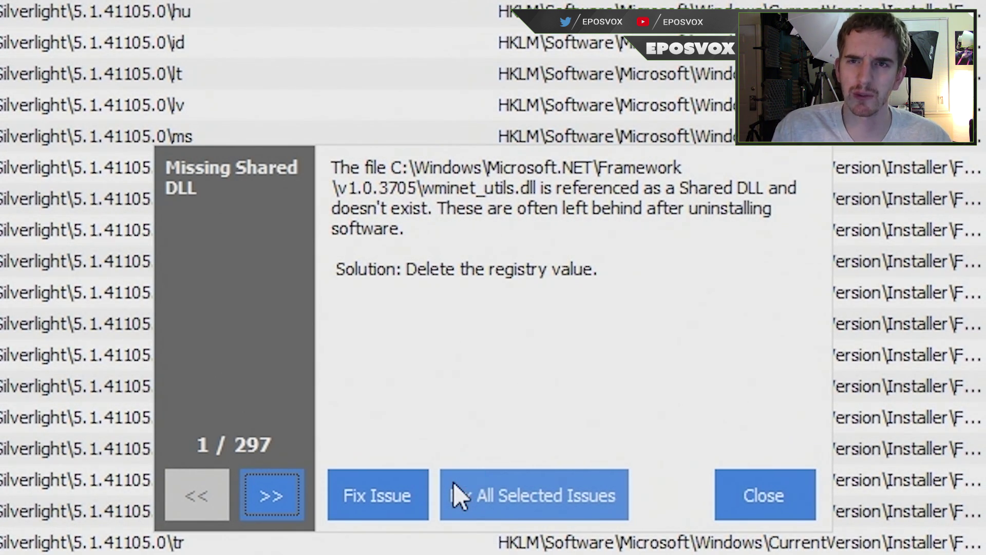
- Fix all 297 selected registry issues and close the fix window
click(454, 482)
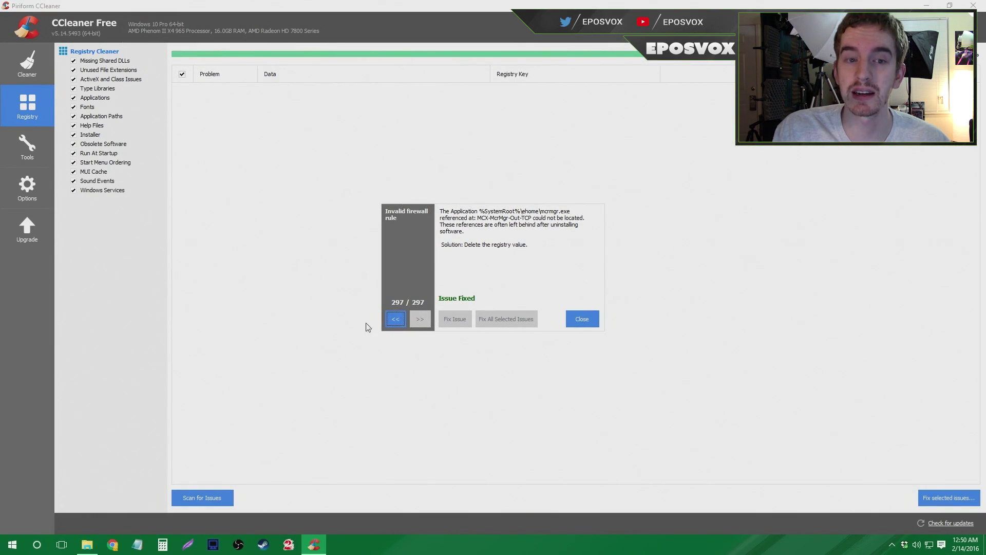
click(582, 318)
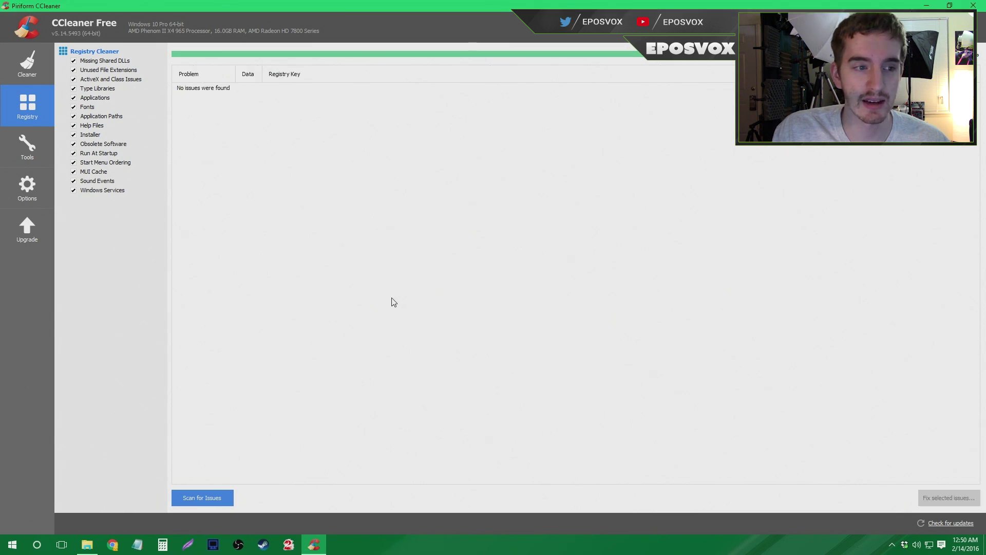
click(42, 149)
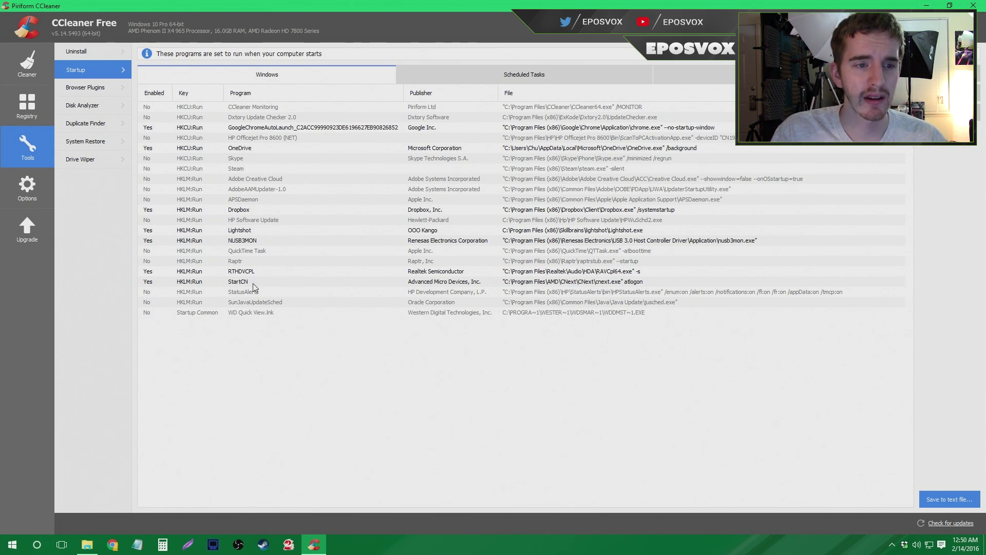
- Review the startup entries, including OneDrive, QuickTime Task, Skype, CCleaner Monitoring and APSDaemon
click(234, 274)
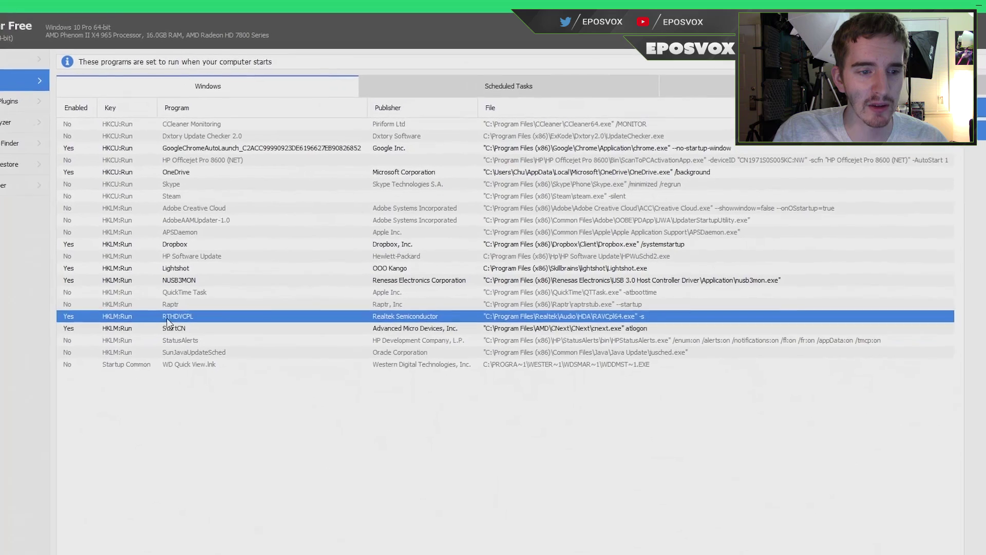
drag(169, 316, 186, 186)
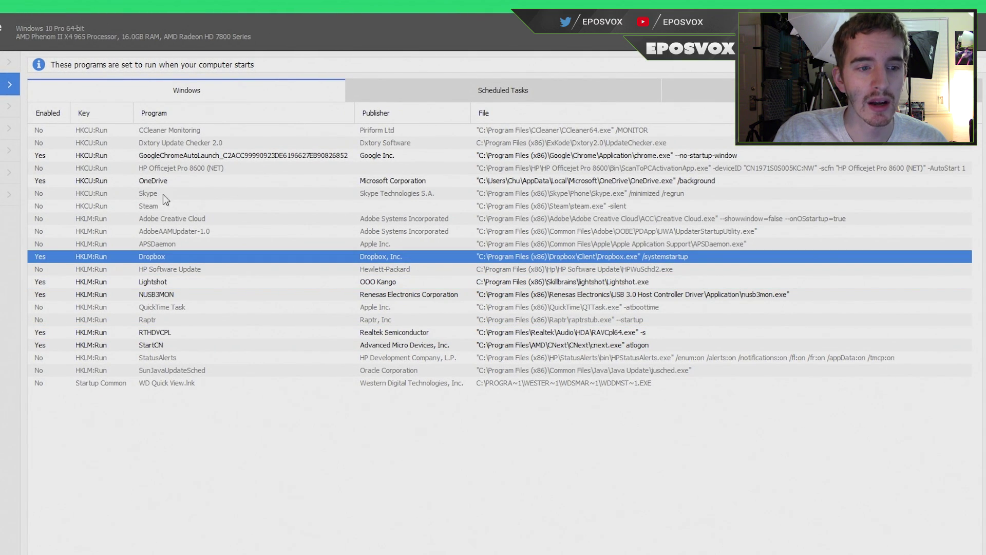
click(174, 180)
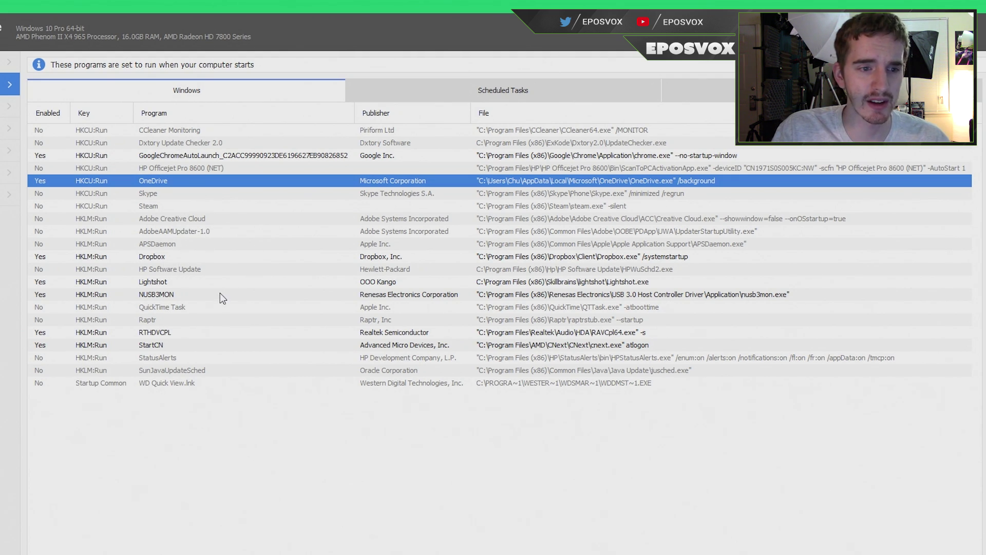
click(200, 426)
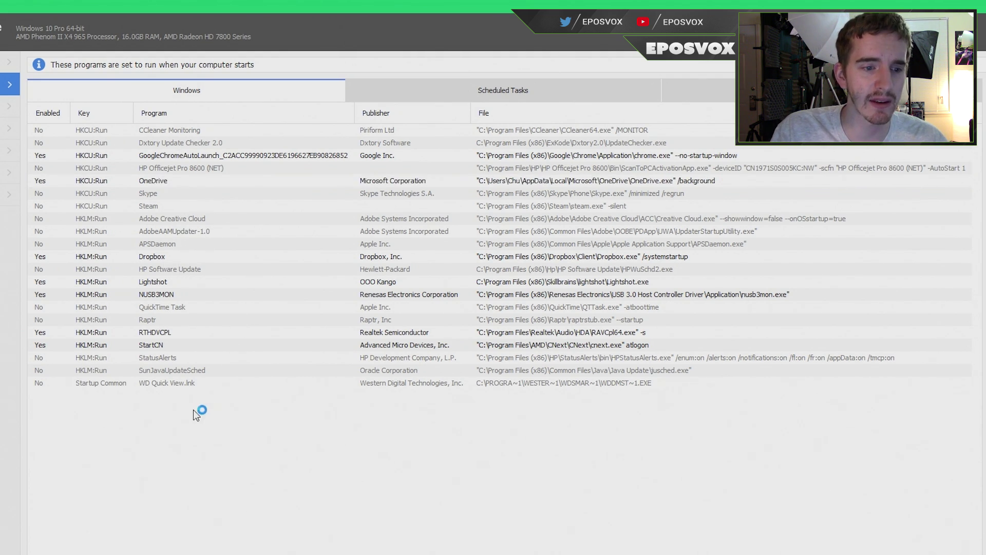
click(160, 309)
click(161, 370)
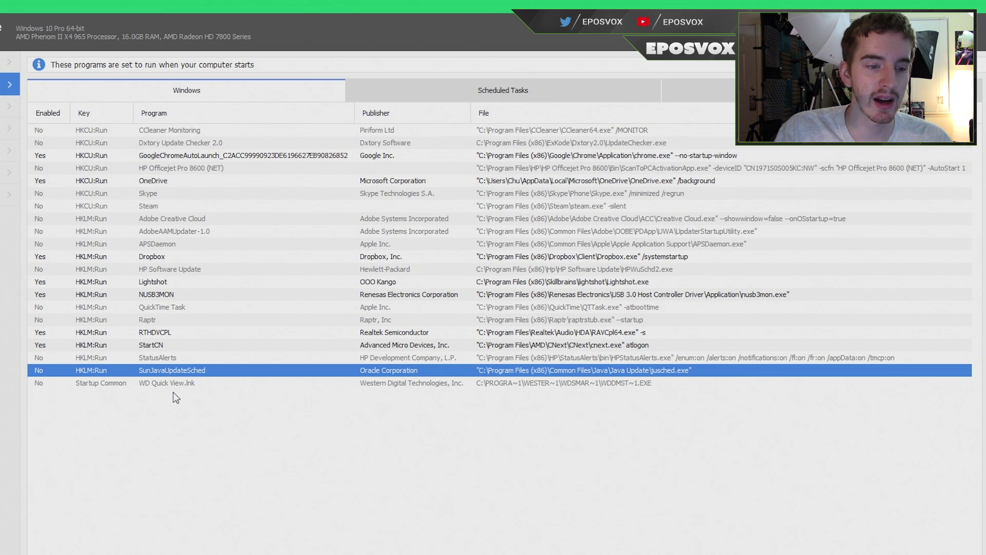
click(162, 220)
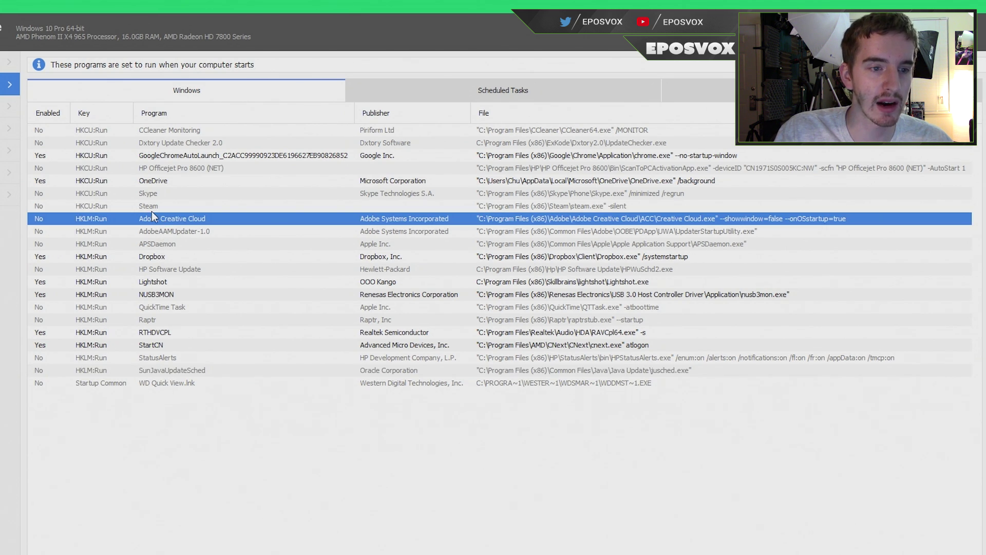
click(148, 193)
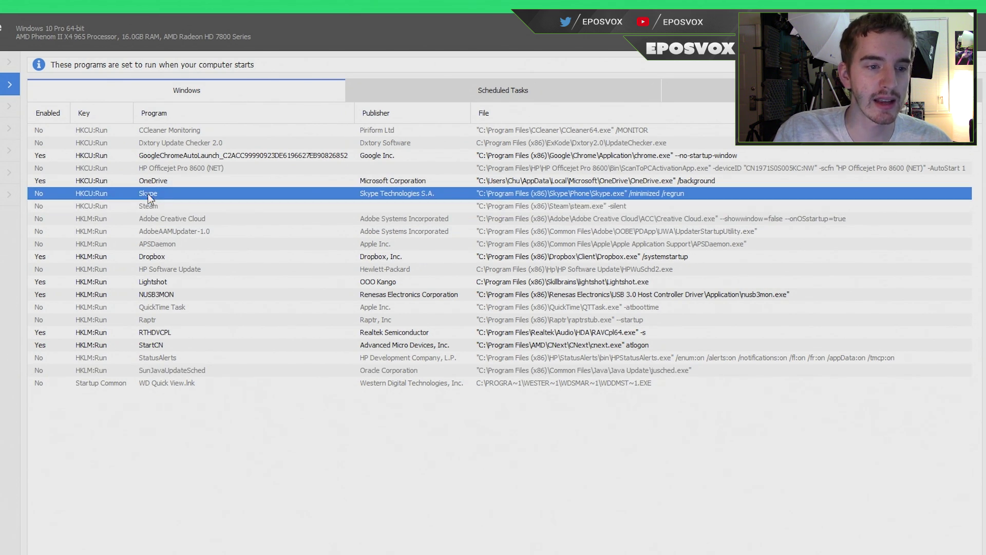
click(174, 169)
click(180, 144)
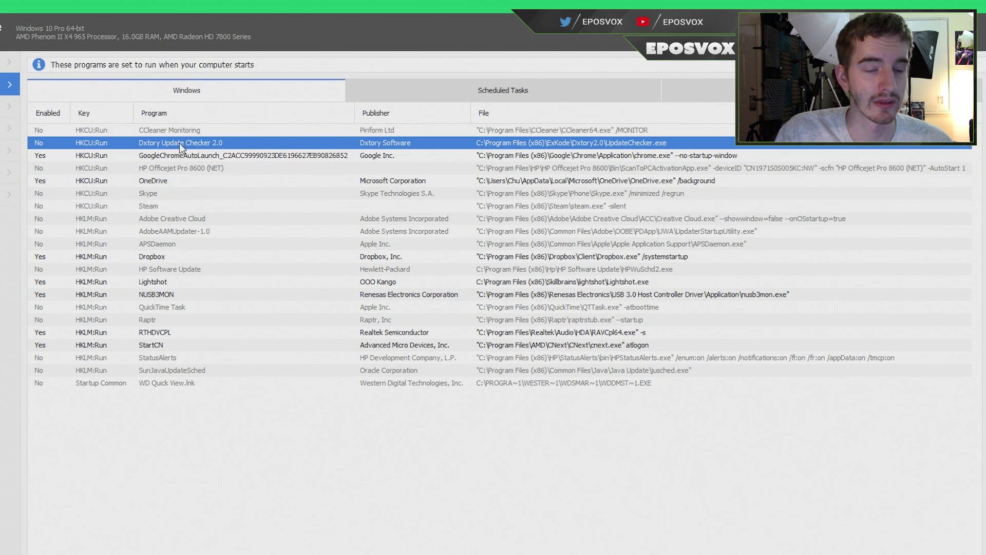
click(161, 132)
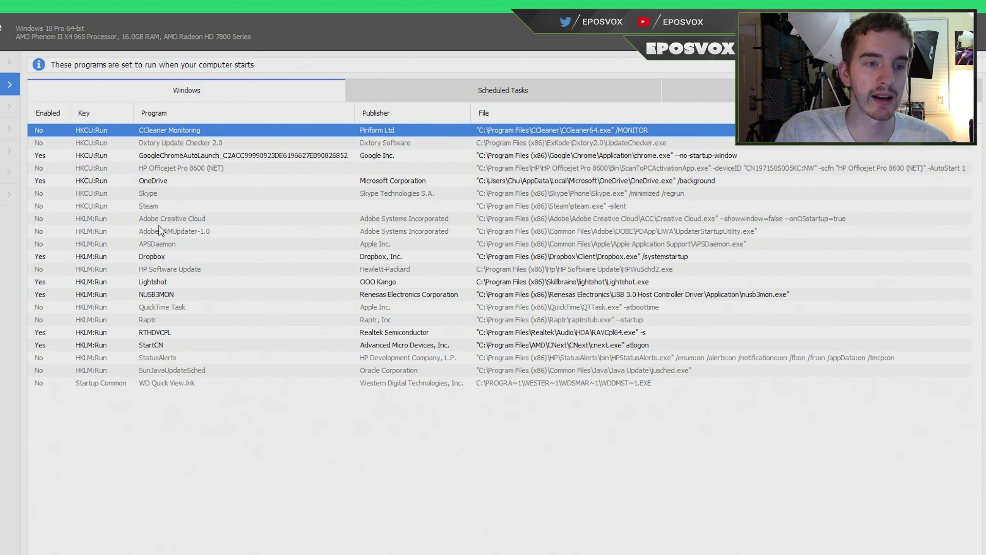
click(153, 245)
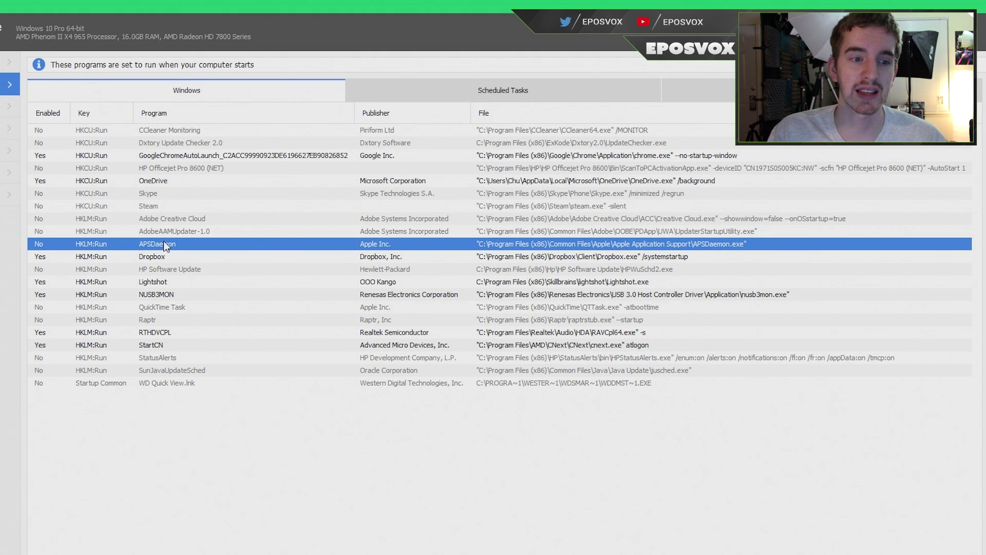
click(151, 258)
- Enable HP Software Update at startup, then disable it again so it stays off
right_click(151, 259)
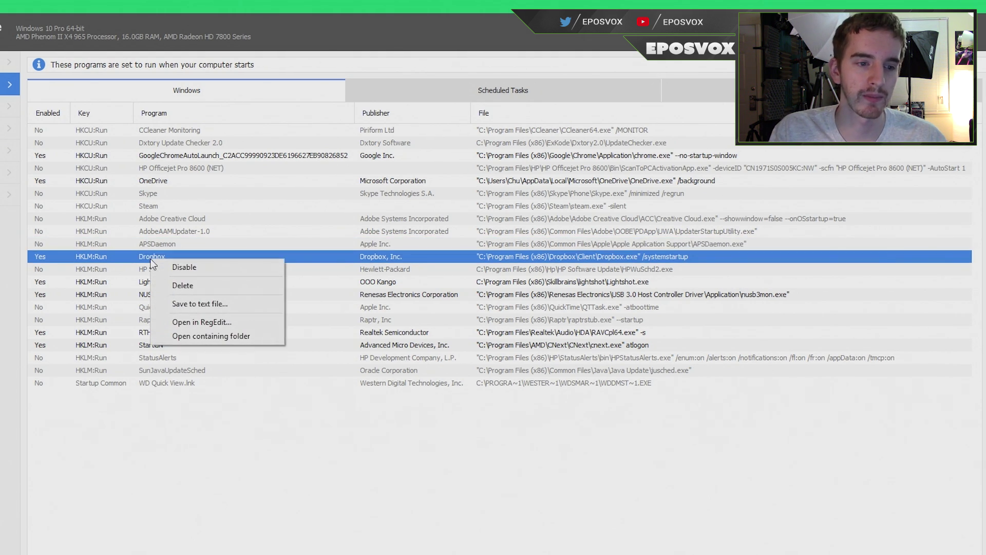
click(124, 260)
right_click(170, 269)
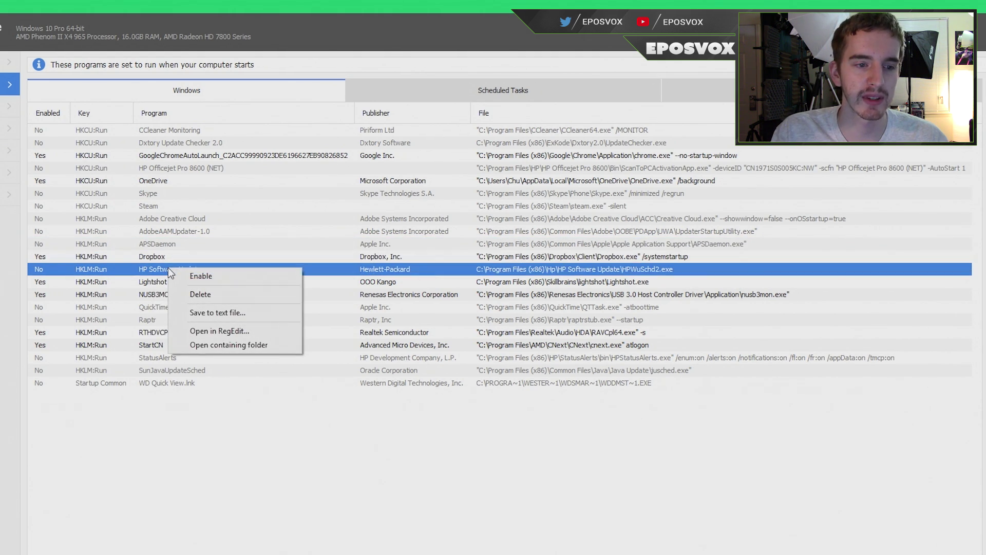
click(186, 275)
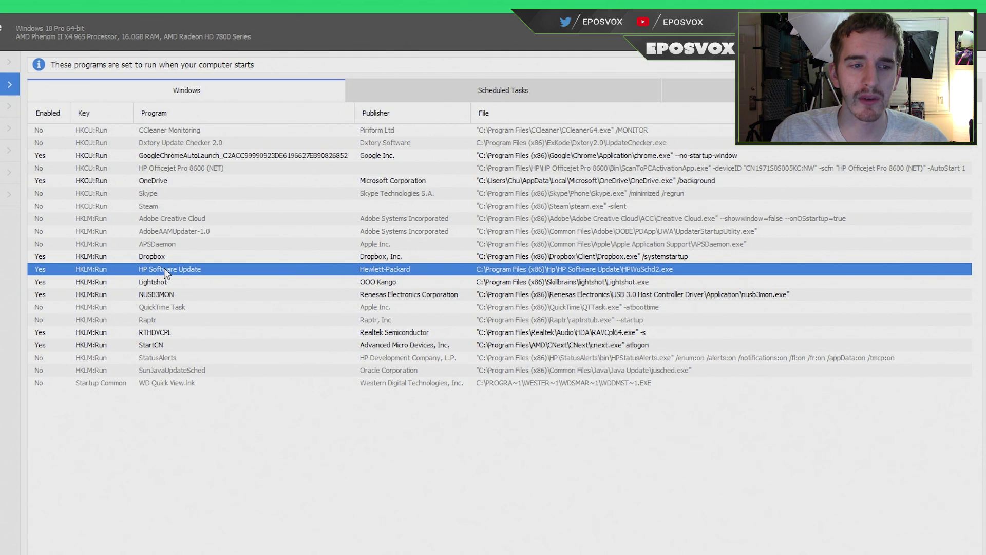
right_click(166, 272)
click(201, 281)
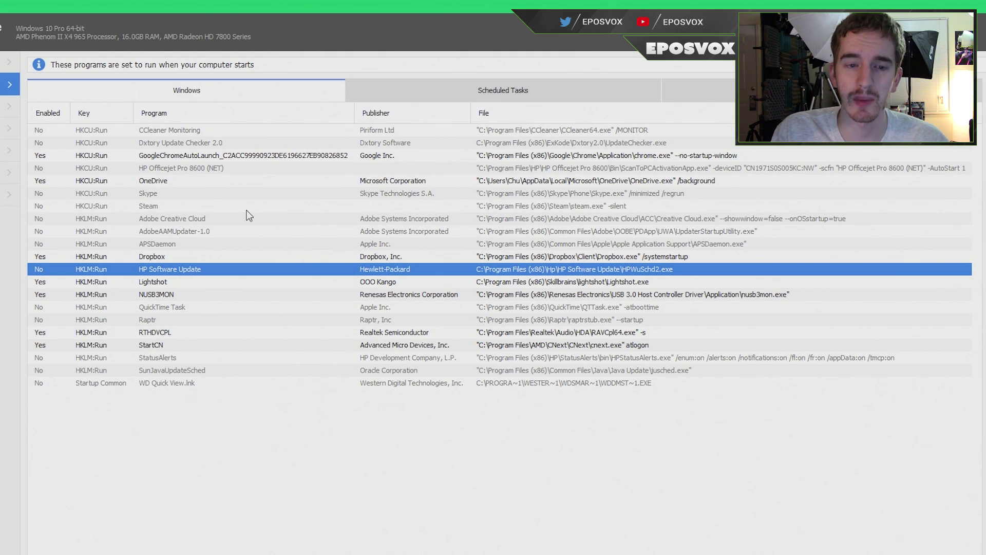
click(166, 369)
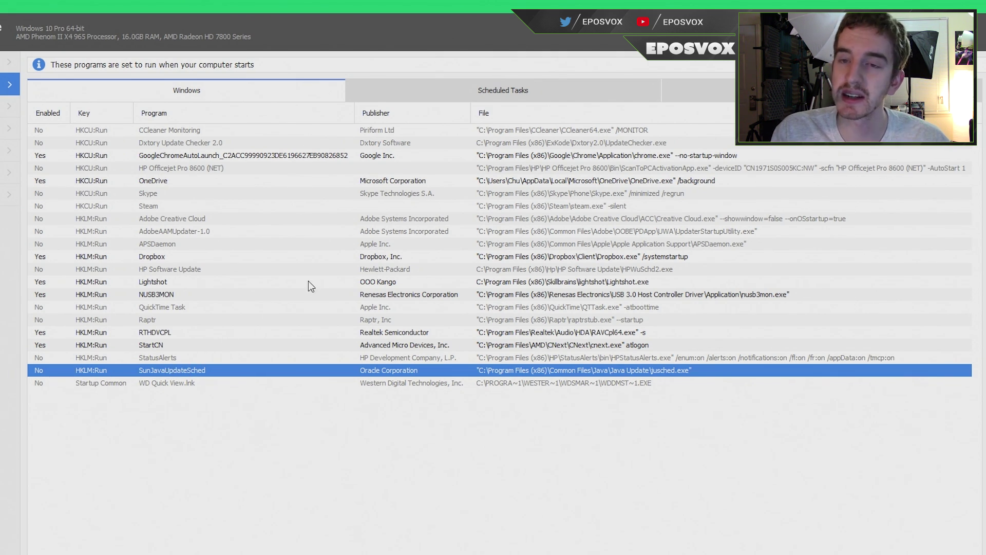
click(487, 96)
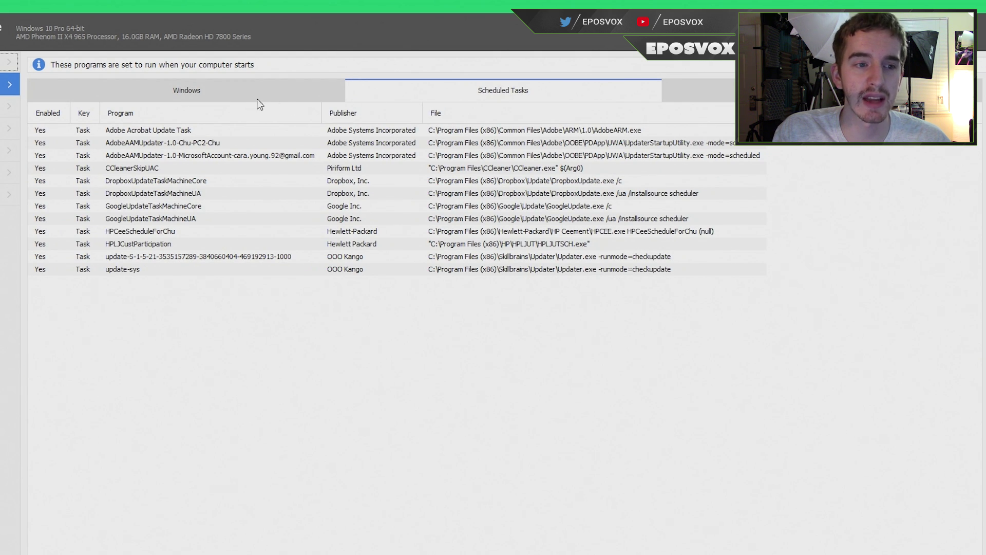
- Disable both AdobeAAMUpdater tasks, CCleanerSkipUAC and the Adobe Acrobat Update Task
right_click(180, 147)
click(203, 151)
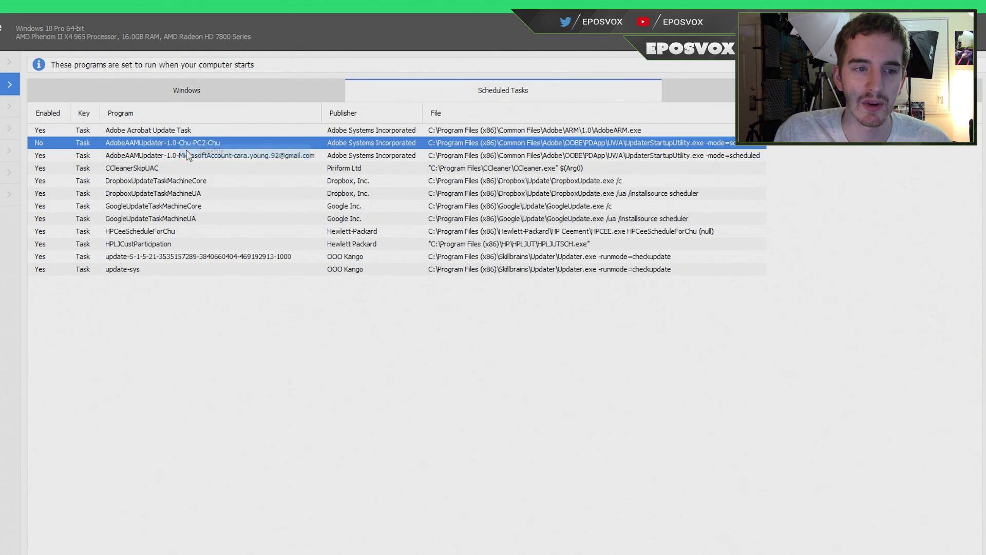
right_click(186, 155)
click(205, 161)
right_click(154, 166)
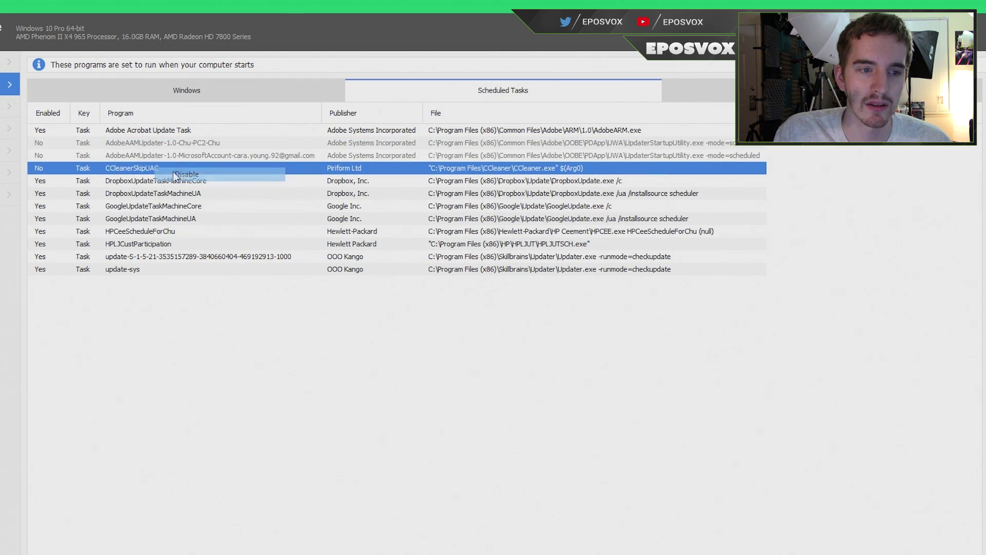
click(174, 173)
right_click(162, 132)
click(171, 139)
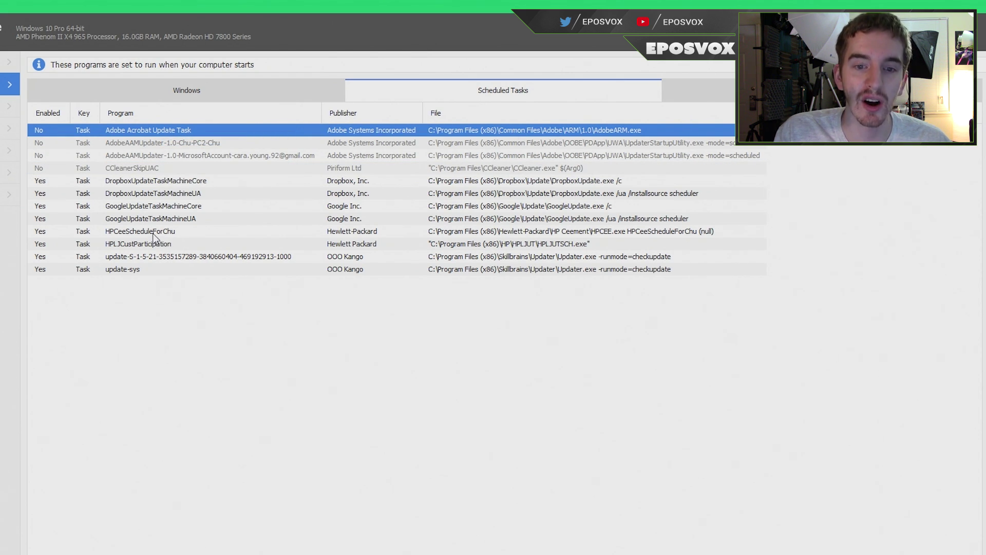
- Disable the HP CEE schedule and HPLJCustParticipation scheduled tasks
right_click(155, 232)
click(163, 240)
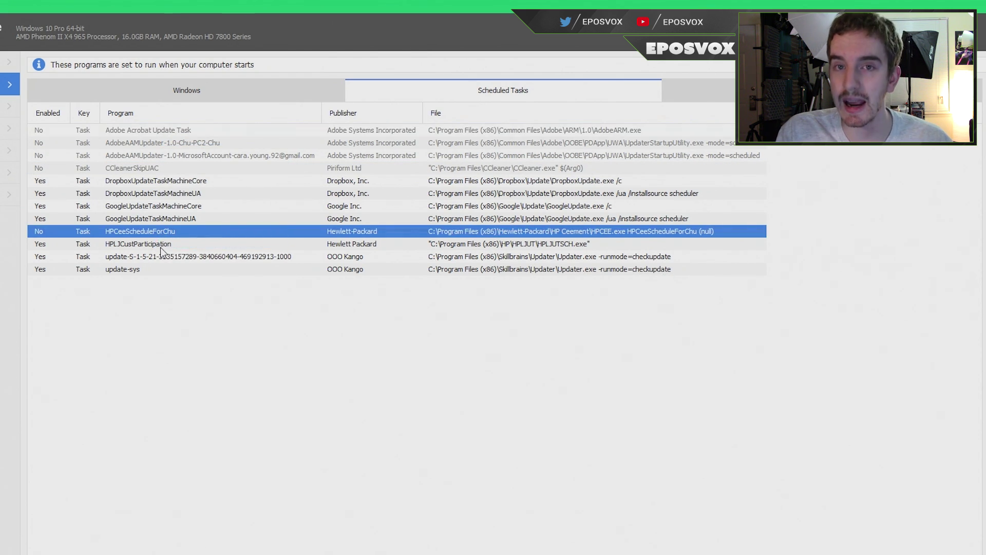
right_click(147, 245)
click(160, 254)
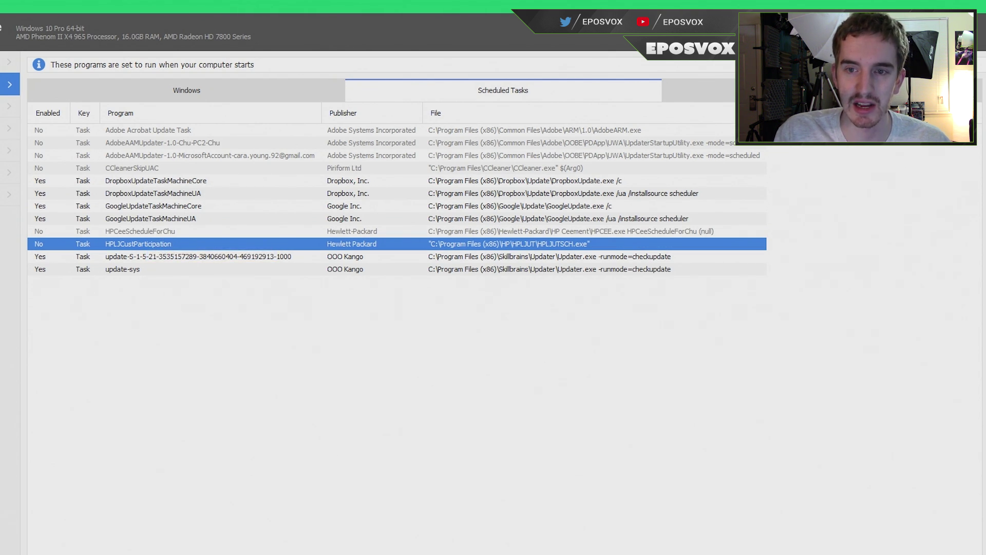
click(820, 90)
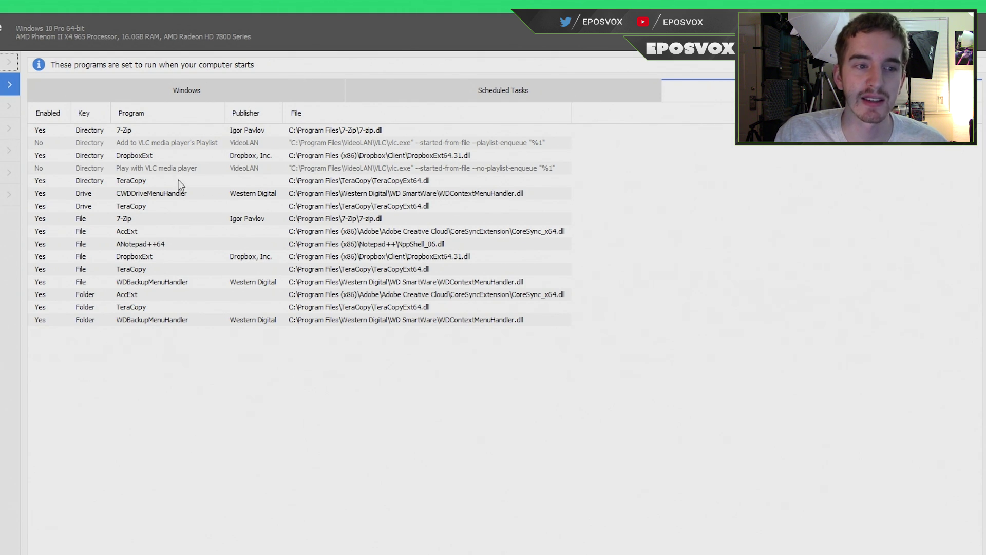
- Disable the CWDDriveMenuHandler and both File and Folder WDBackupMenuHandler context-menu entries
right_click(171, 199)
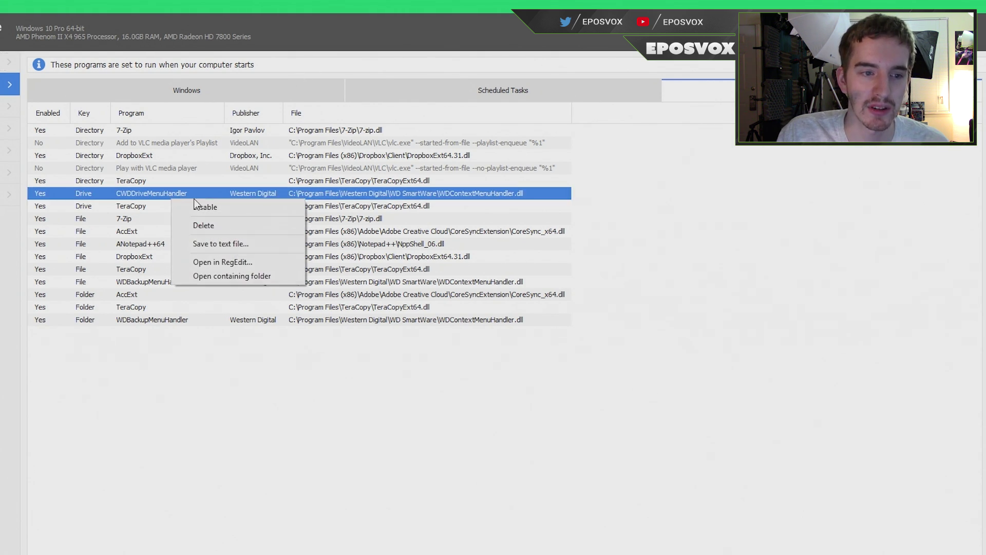
click(199, 207)
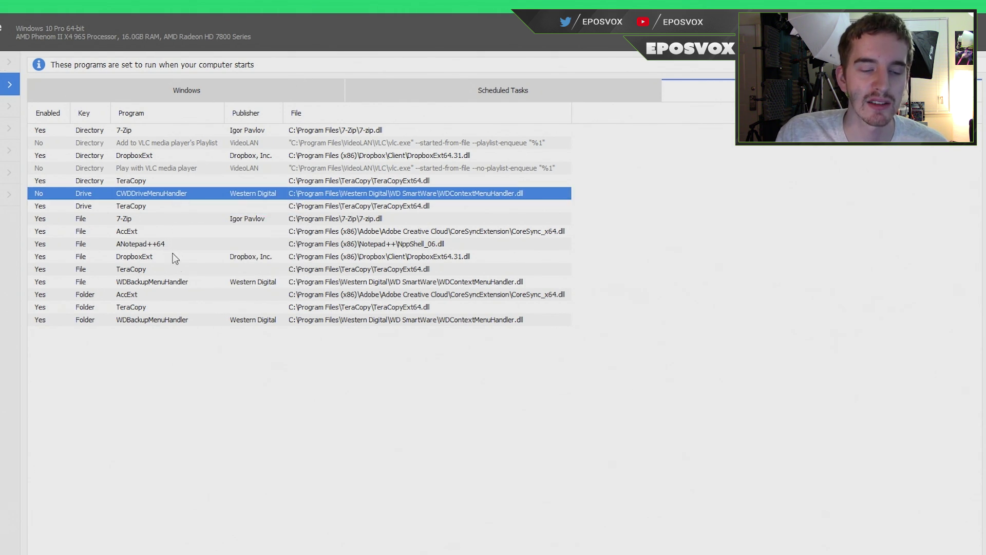
click(180, 368)
right_click(155, 300)
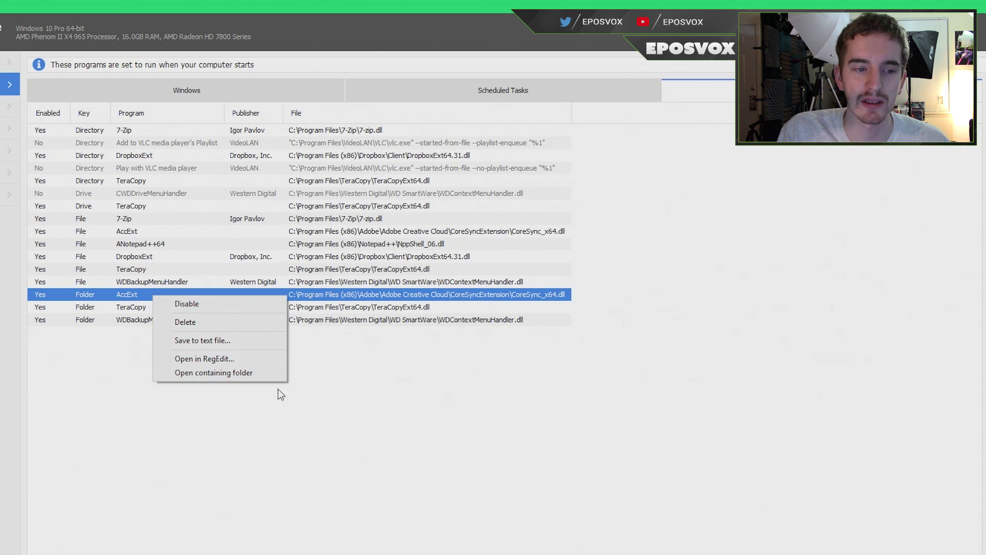
click(114, 407)
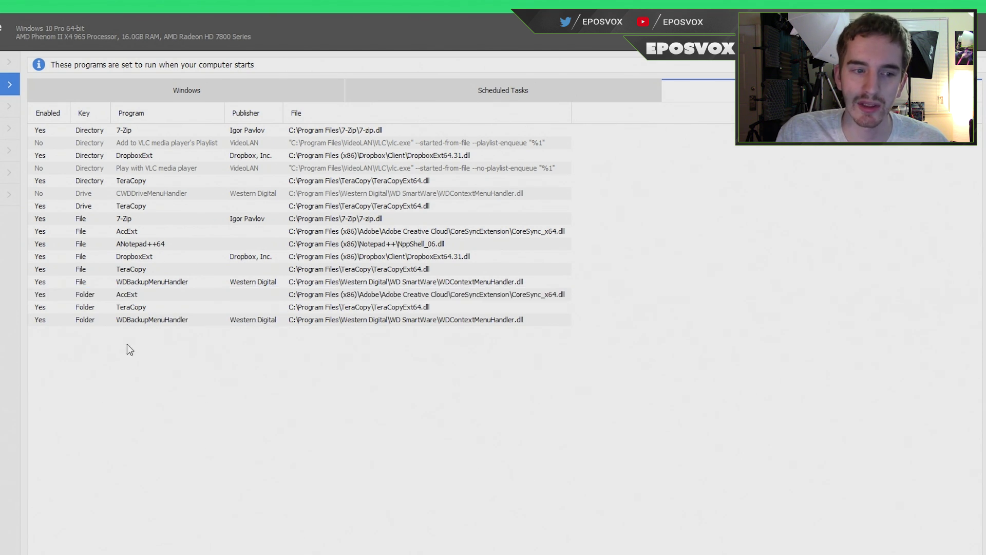
right_click(148, 324)
click(158, 330)
right_click(141, 283)
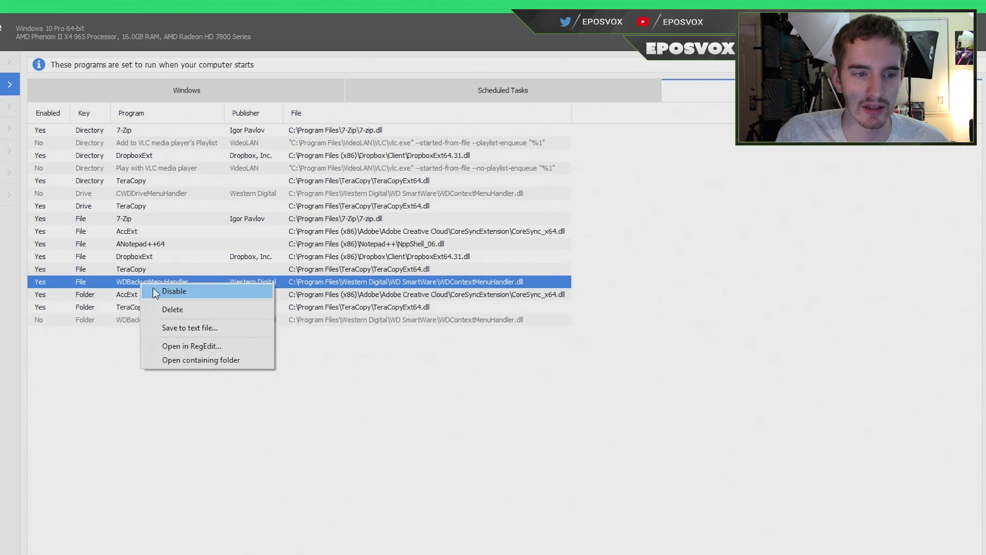
click(156, 291)
- Disable the Folder and File AccExt context-menu entries
right_click(137, 293)
click(156, 298)
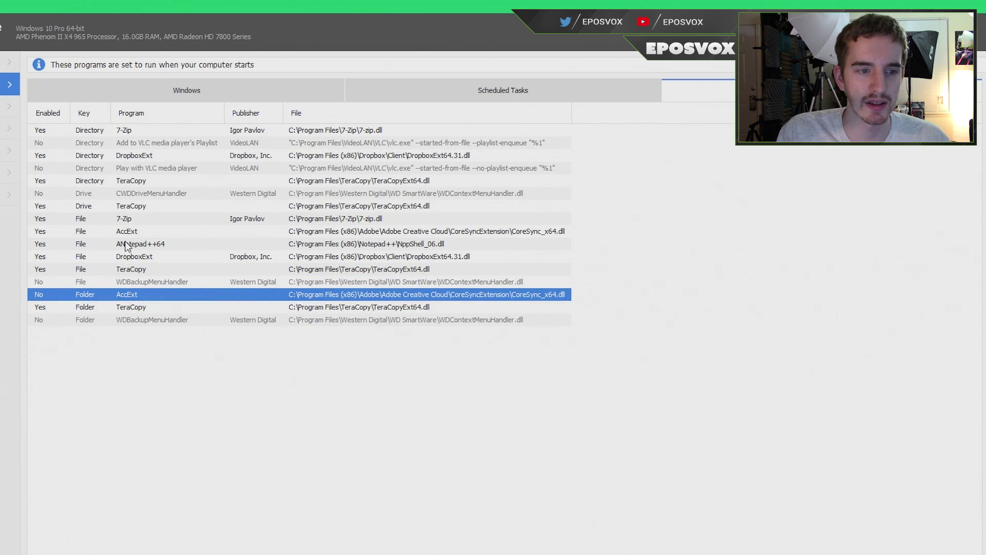
right_click(141, 237)
click(156, 243)
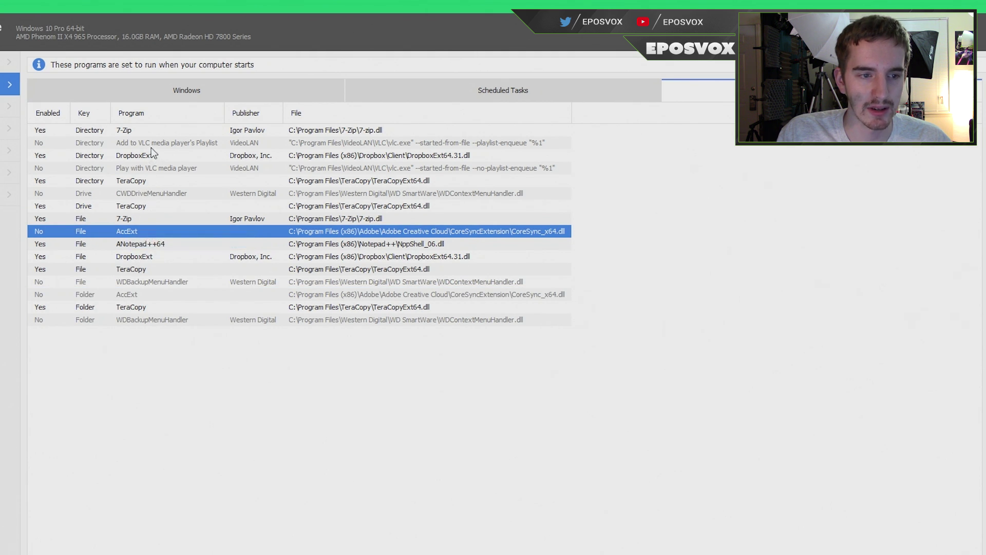
click(141, 131)
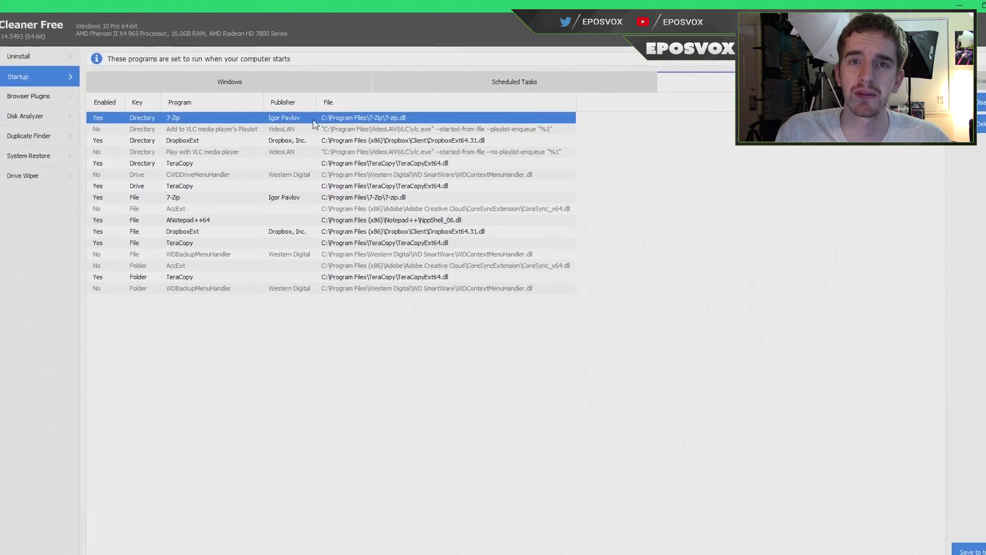
click(63, 53)
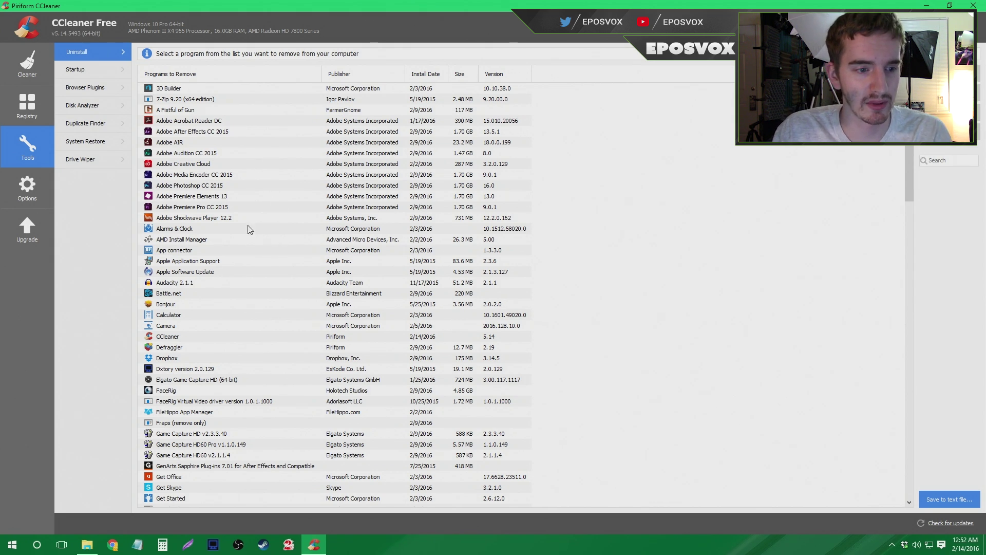
- Uninstall the MUSILAND Monitor Series(USB) Driver and accept the notice that a reboot is required
scroll(247, 231, down, 7)
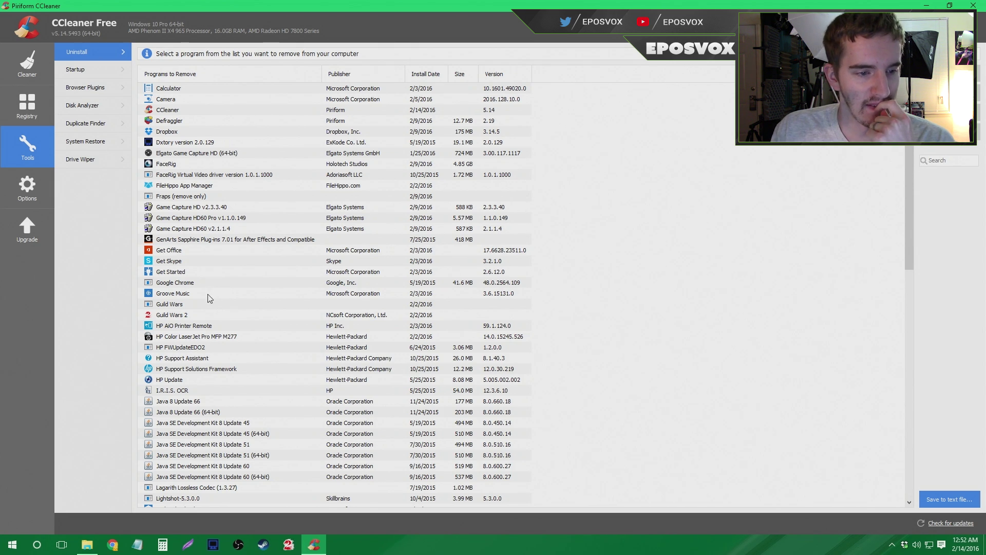
scroll(210, 298, down, 1)
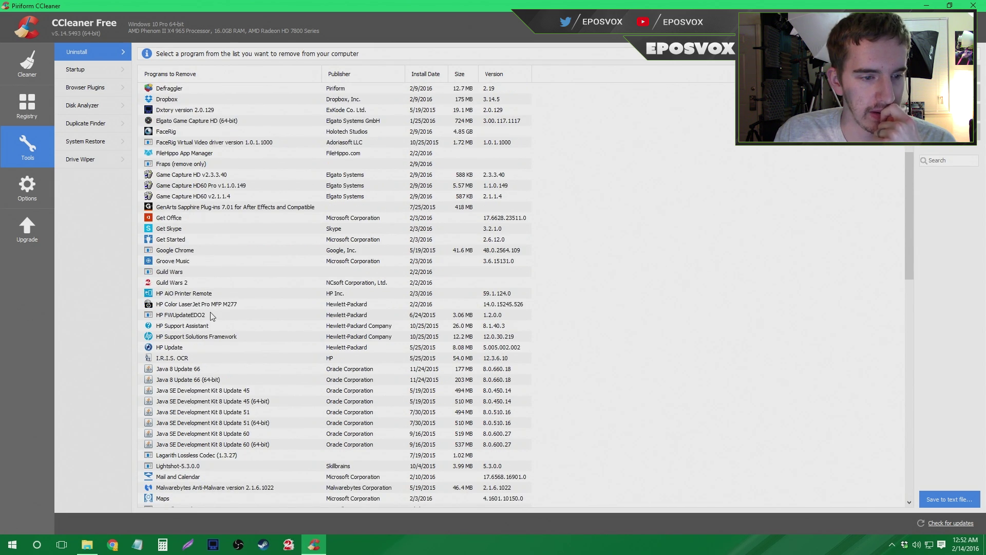
scroll(213, 317, down, 15)
click(211, 239)
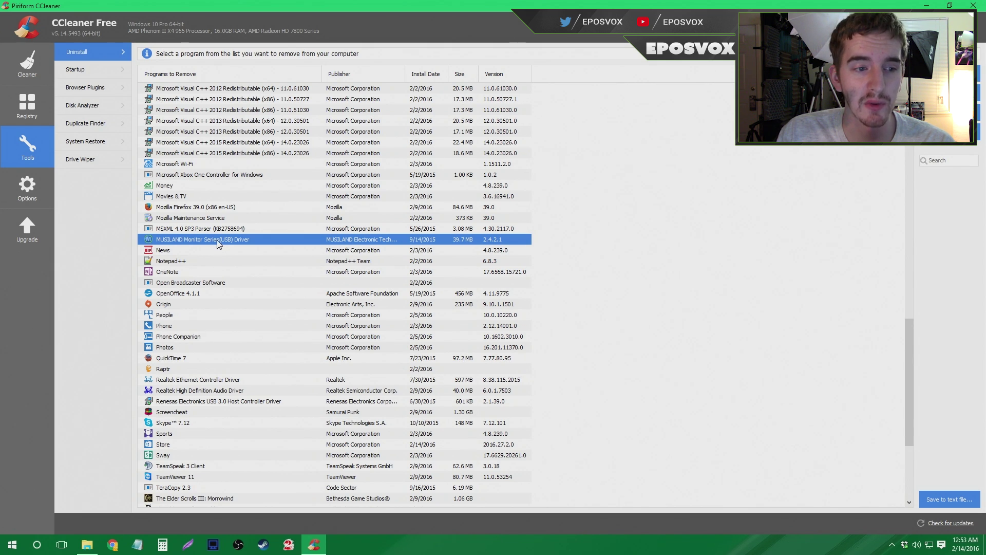
right_click(217, 243)
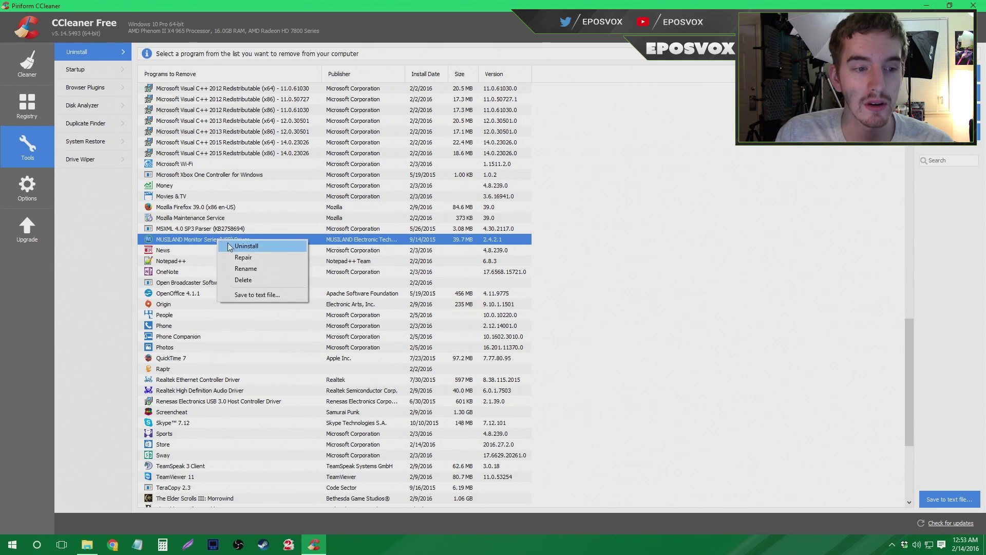
click(235, 248)
click(475, 297)
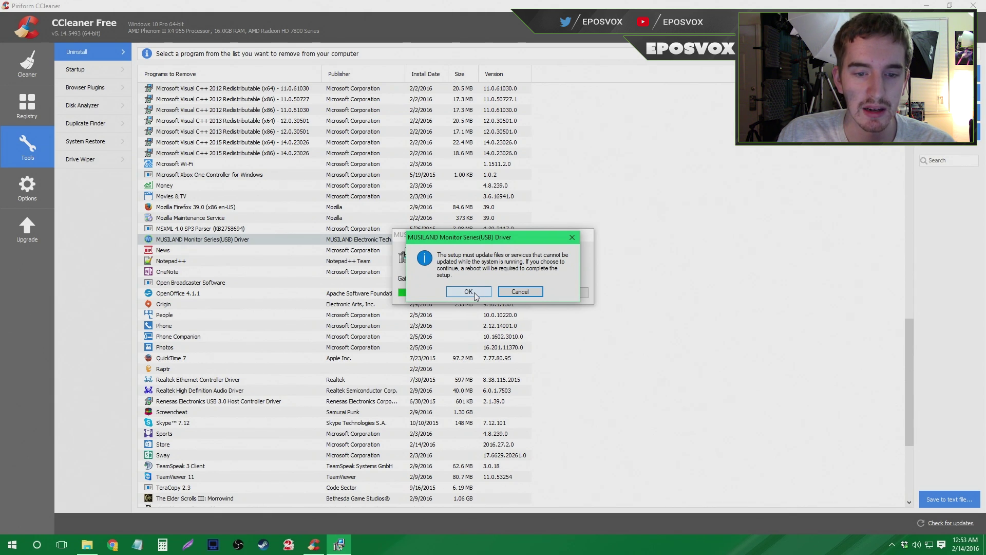
click(500, 291)
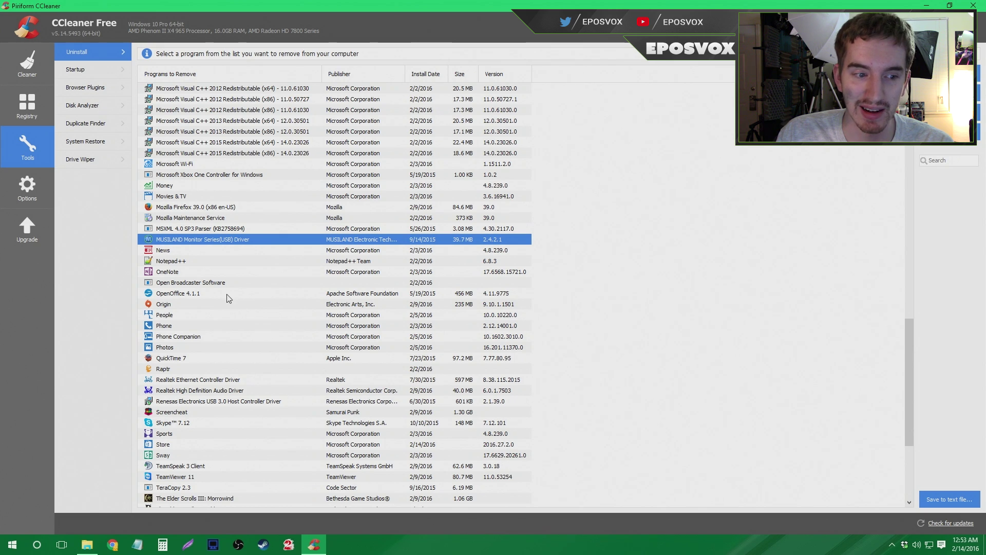
- Scroll down the programs list to µTorrent and bring up its actions menu
scroll(200, 349, down, 4)
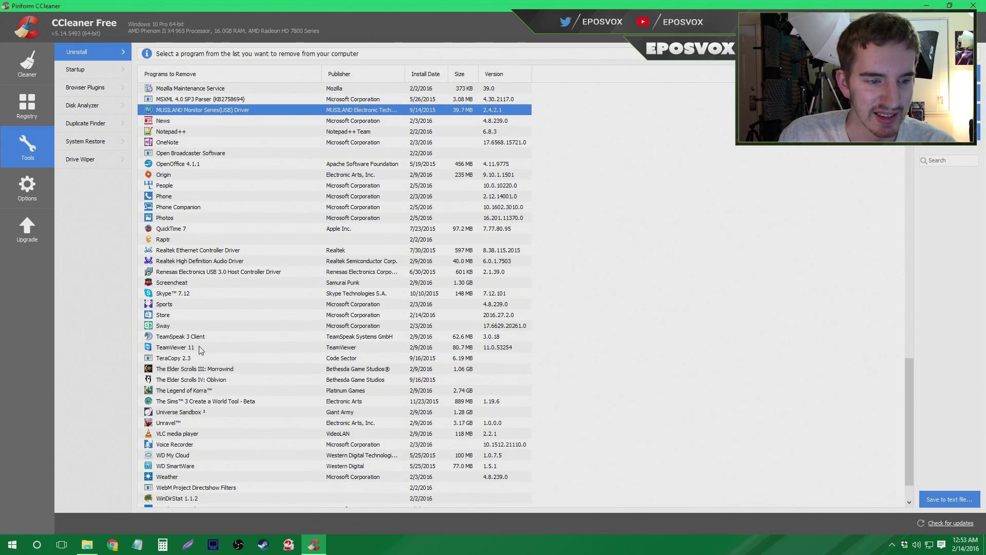
scroll(200, 349, down, 2)
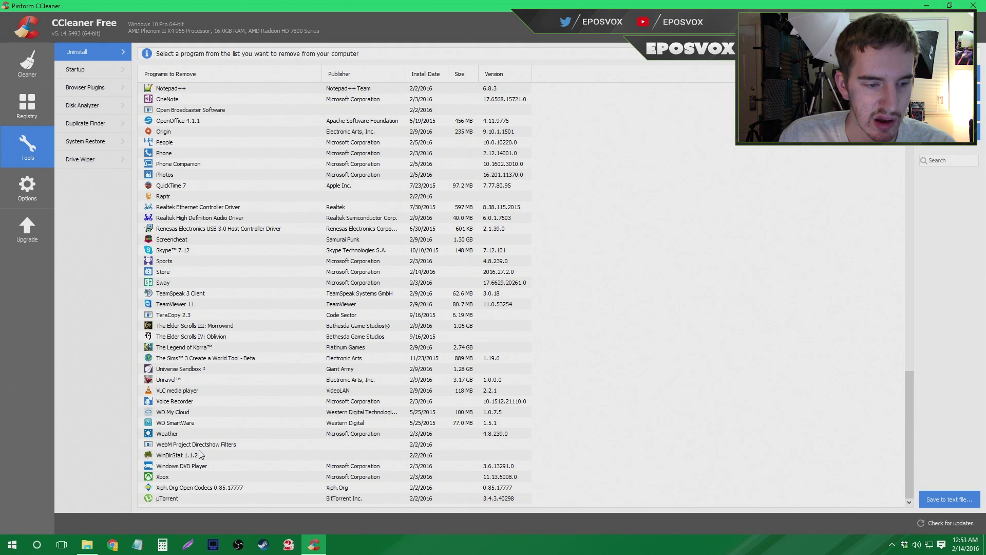
right_click(174, 498)
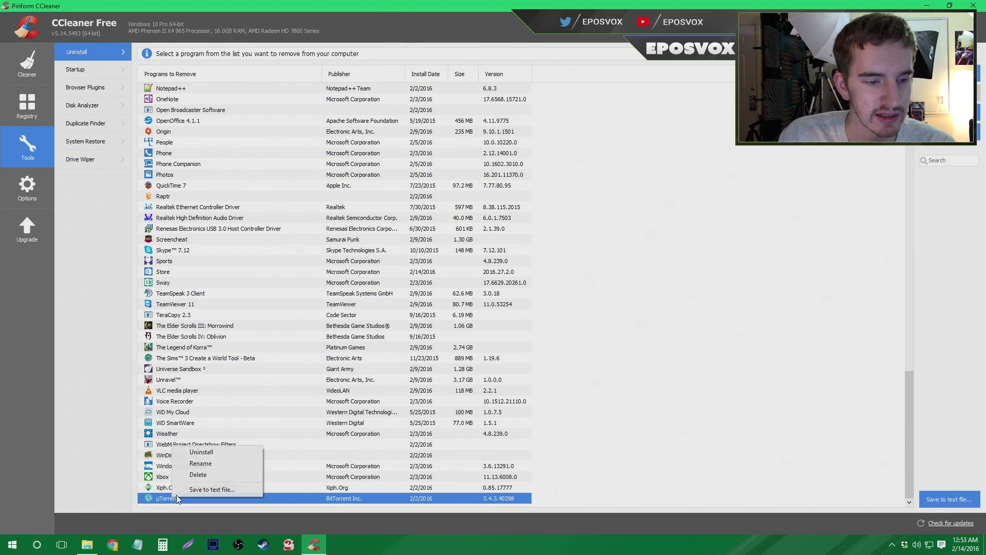
- Uninstall µTorrent, confirming removal in its uninstall wizard
click(195, 450)
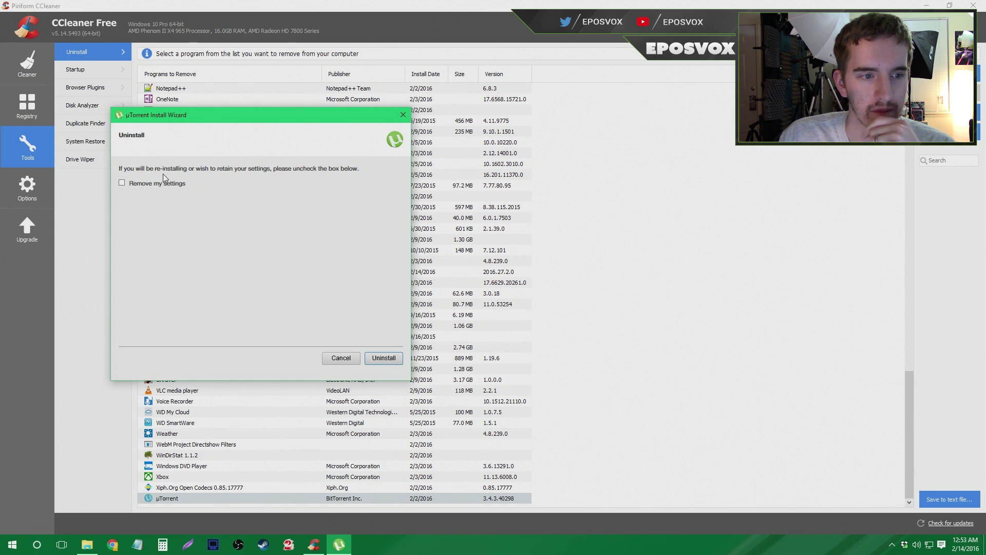
click(367, 359)
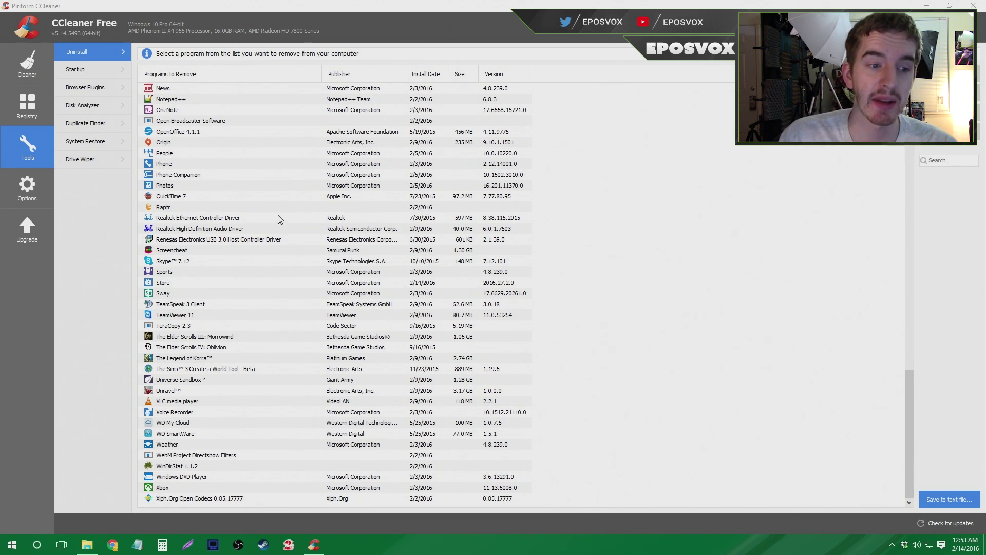
scroll(276, 242, up, 12)
- Select the Visual C++ 2008 and 2012 x64 redistributable entries, then bring up Messaging + Skype's actions
click(283, 252)
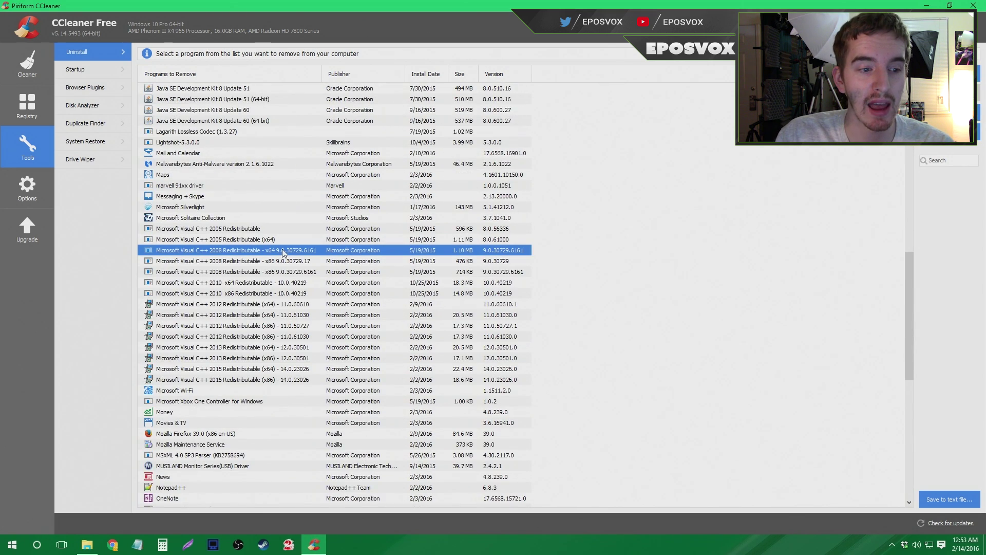
click(246, 304)
scroll(246, 302, up, 2)
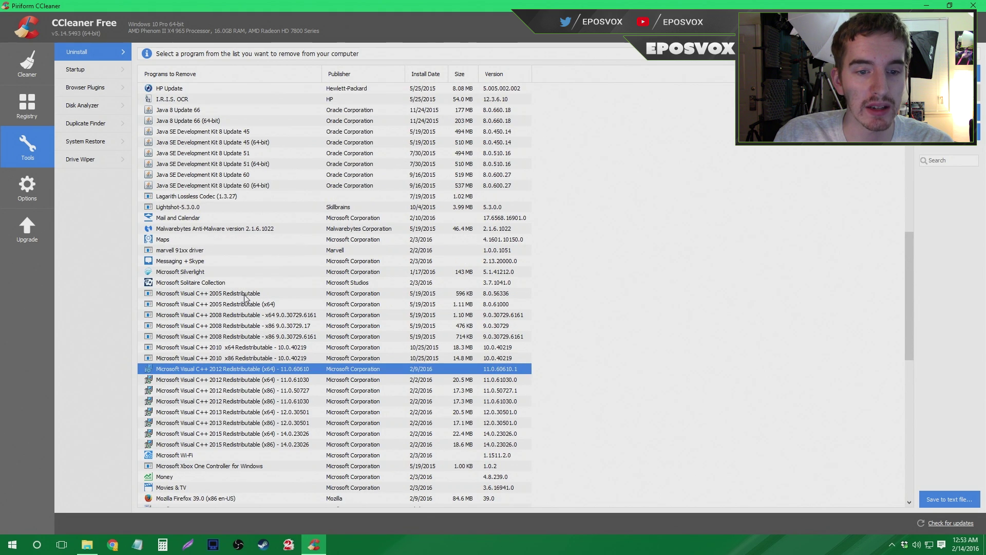
right_click(191, 261)
- Remove Messaging + Skype from the PC
click(201, 266)
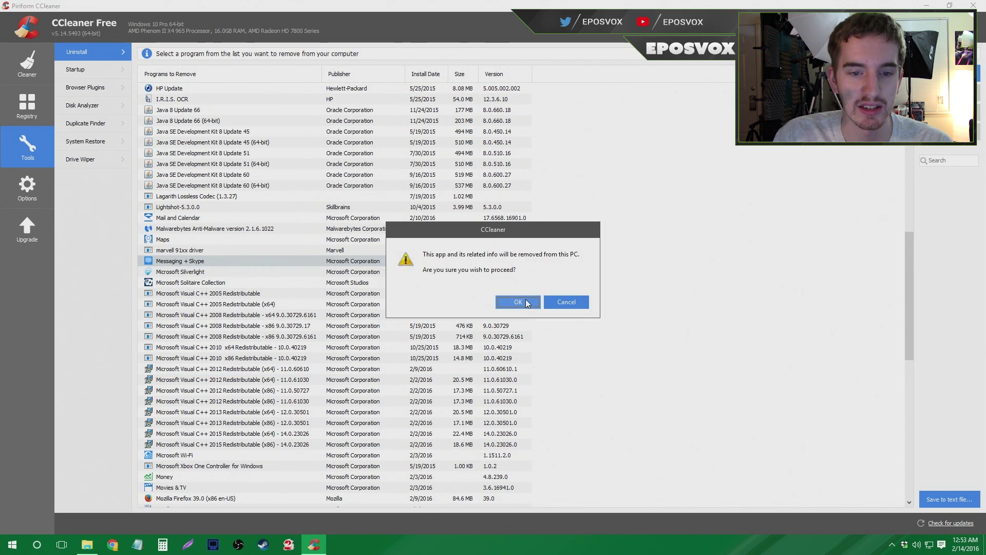
click(518, 302)
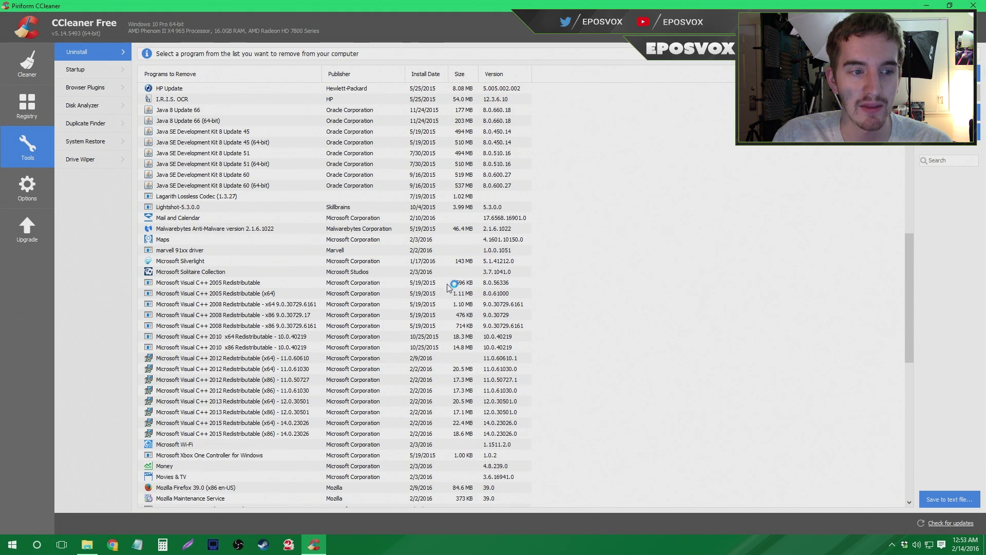
scroll(382, 280, up, 4)
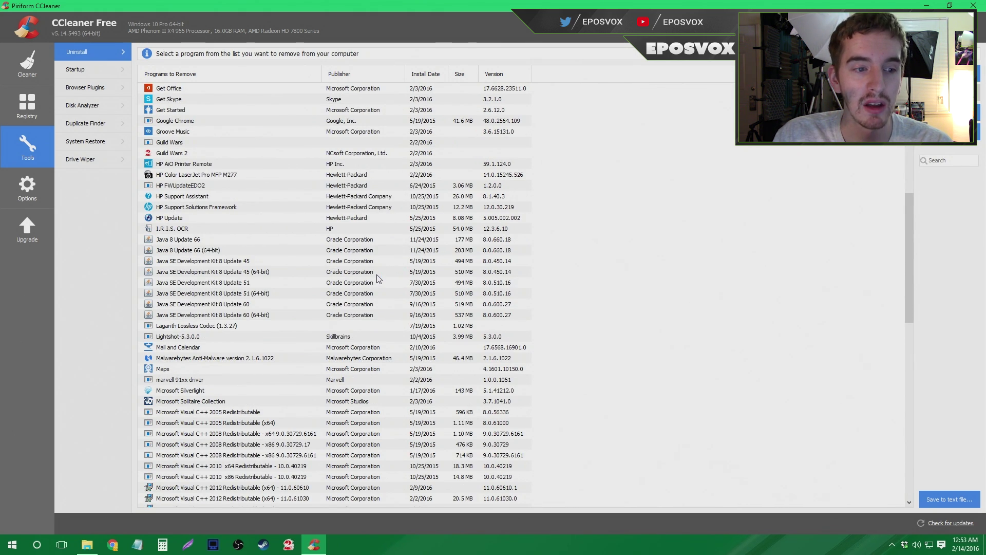
scroll(379, 278, up, 3)
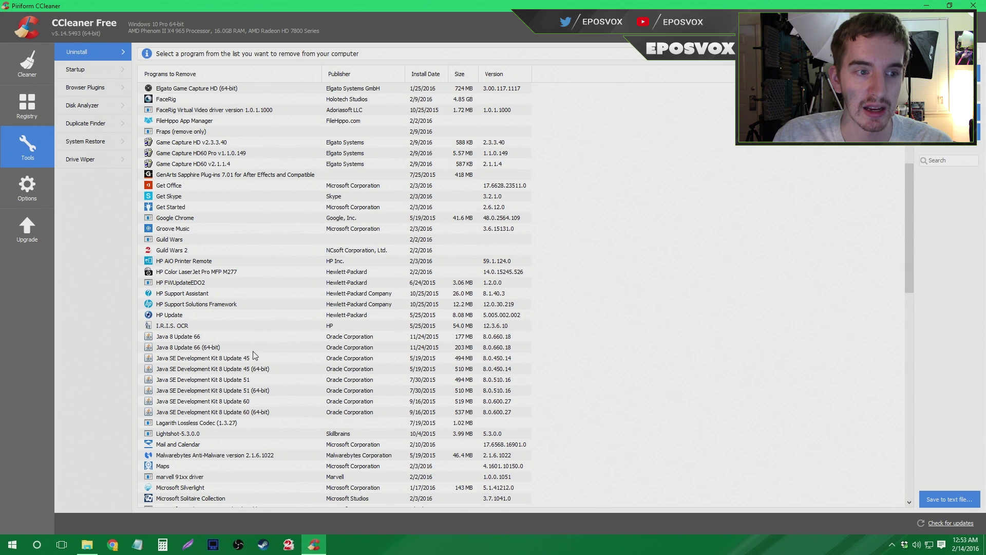
scroll(256, 356, down, 1)
- Step through the Java SE Development Kit entries to Java SE Development Kit 8 Update 60
click(221, 328)
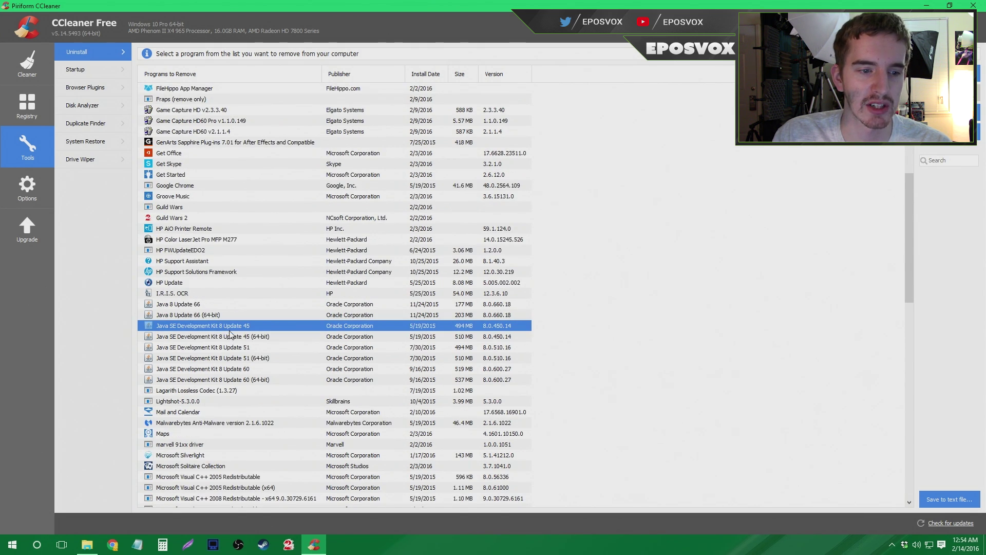
click(229, 337)
click(233, 358)
click(233, 369)
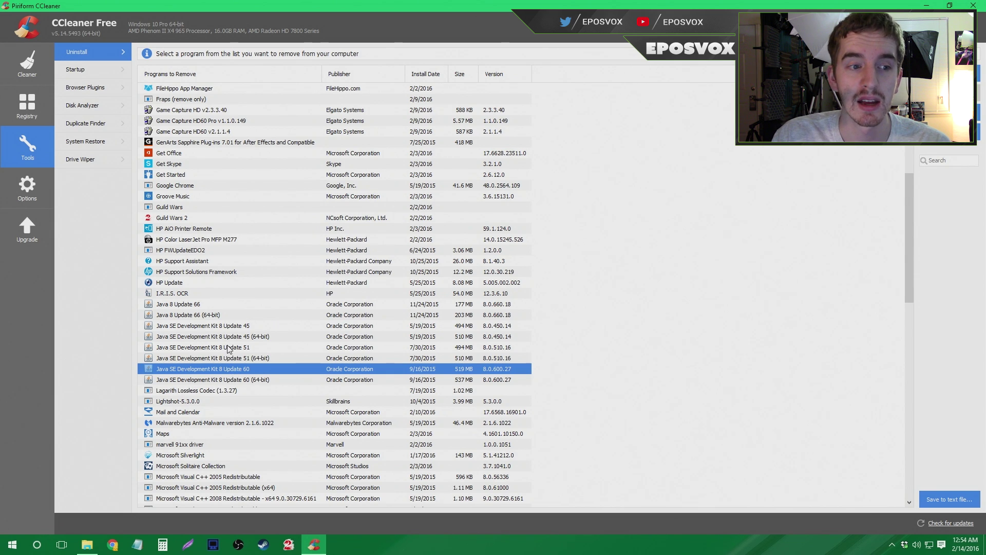
- Uninstall Groove Music and Get Skype, confirming each removal
right_click(176, 196)
click(203, 202)
click(511, 303)
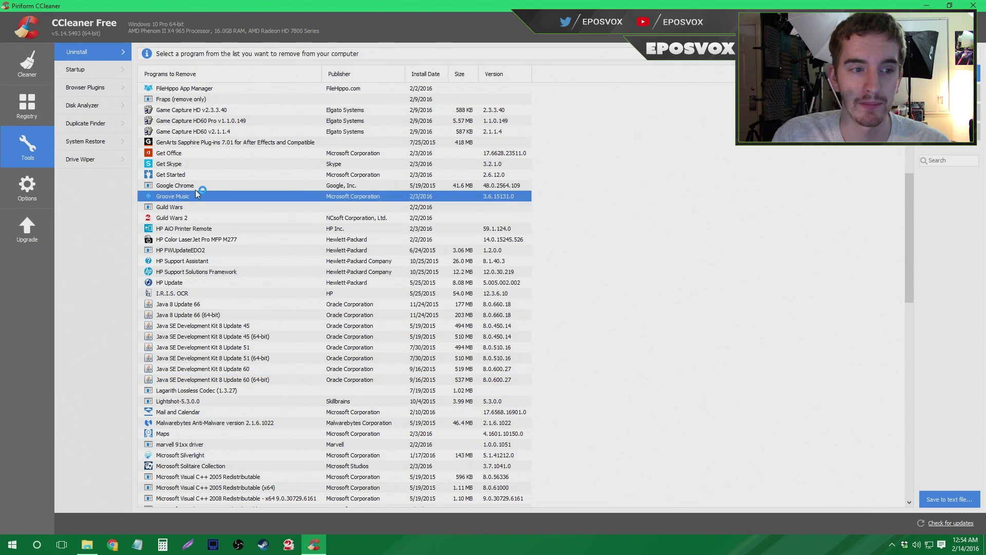
right_click(181, 164)
click(203, 170)
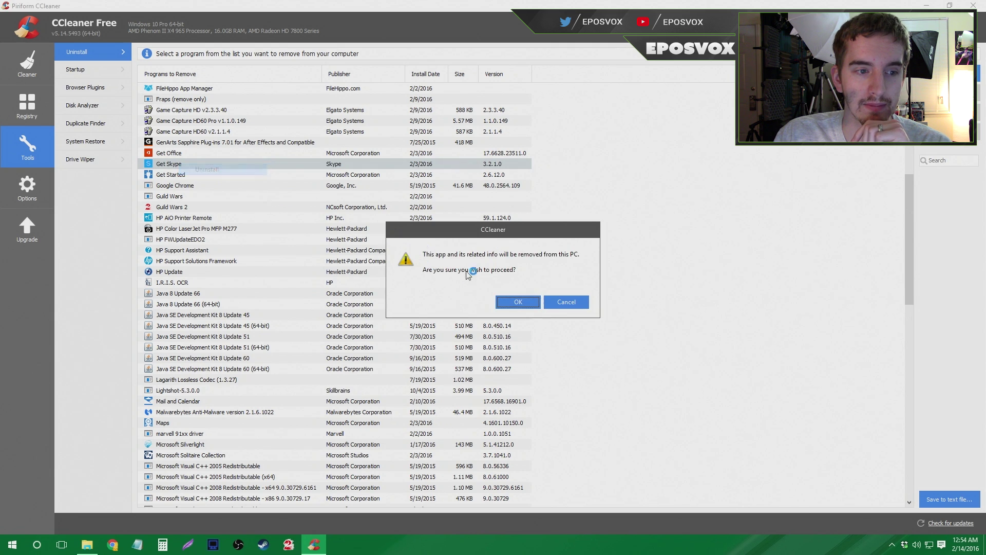
click(527, 302)
- Uninstall Adobe Shockwave Player, view the deleted-files details, and close its finished uninstaller
right_click(154, 150)
click(170, 157)
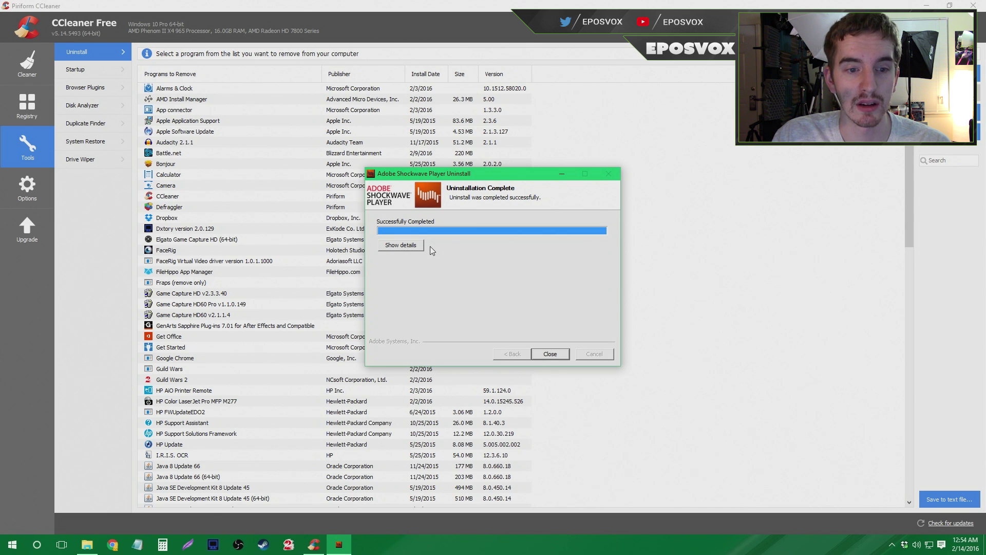
click(403, 246)
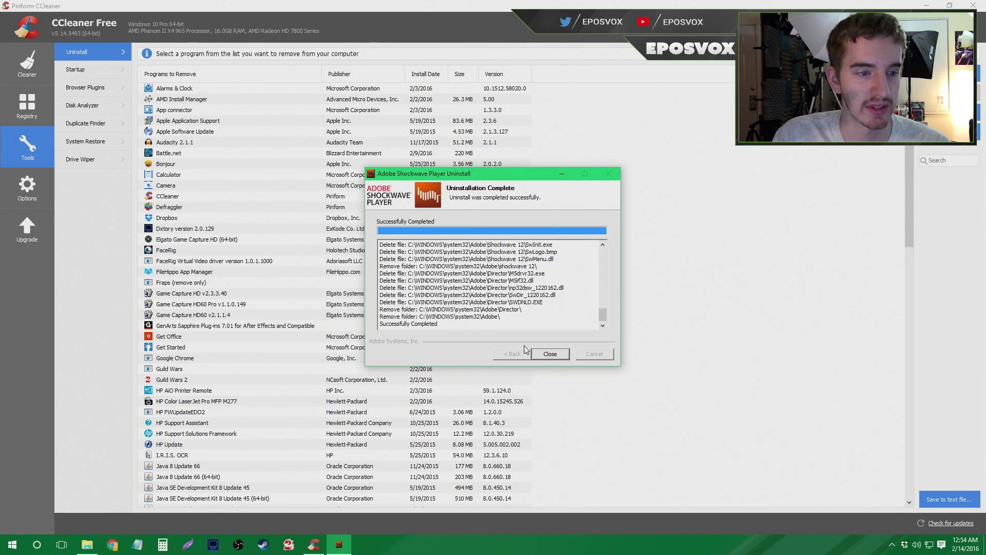
click(550, 354)
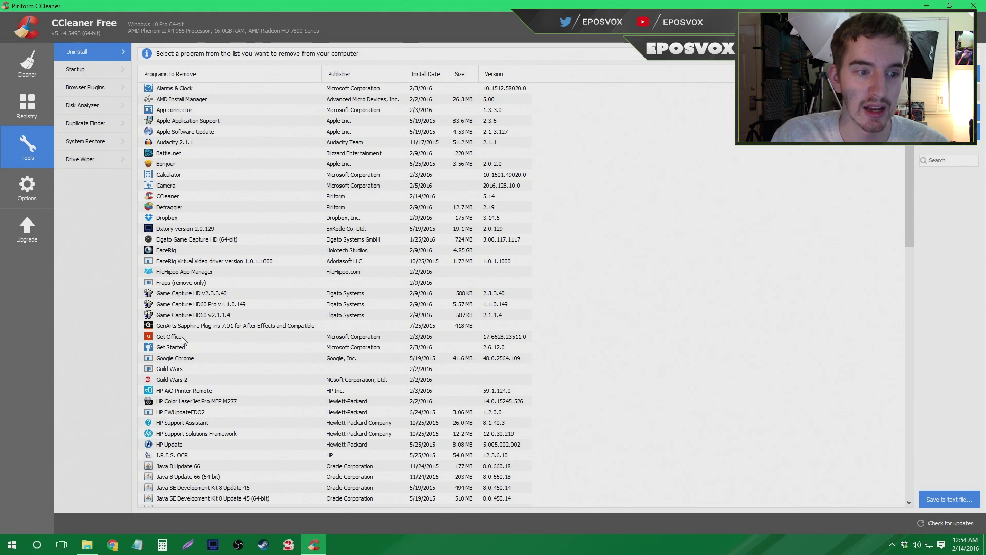
scroll(202, 299, down, 4)
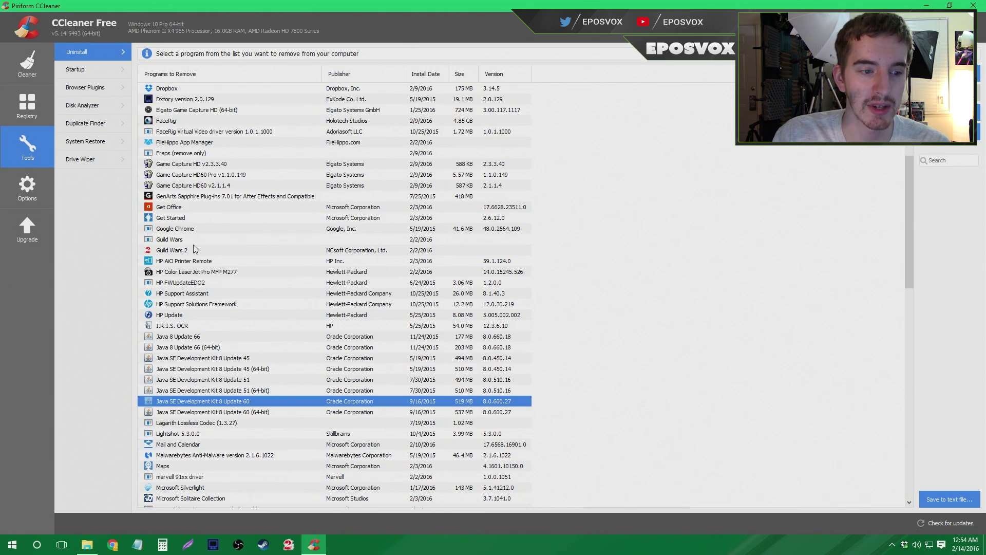
- Uninstall Get Office and Get Started with confirmation, then close CCleaner
right_click(169, 209)
click(185, 216)
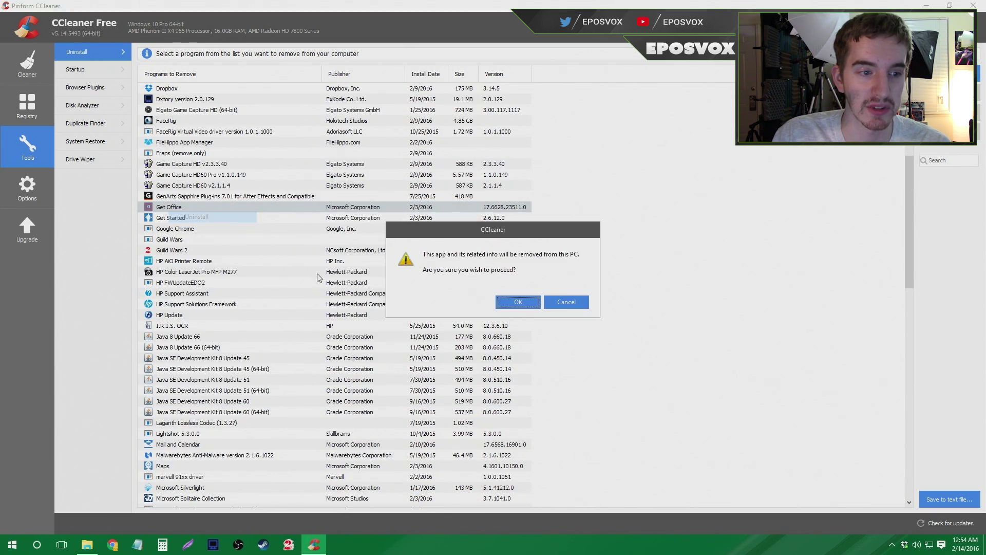
click(517, 304)
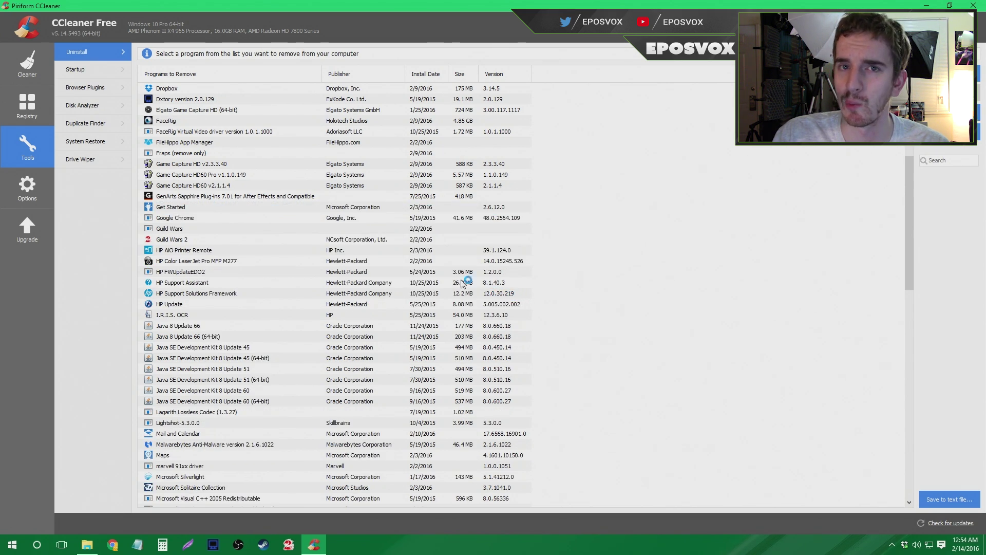
right_click(185, 208)
click(185, 208)
click(525, 305)
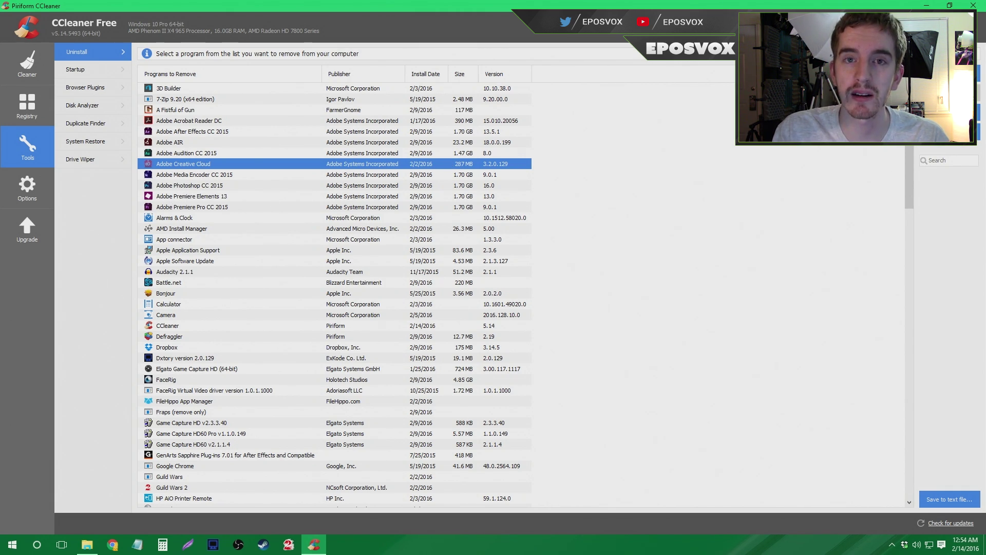
click(982, 9)
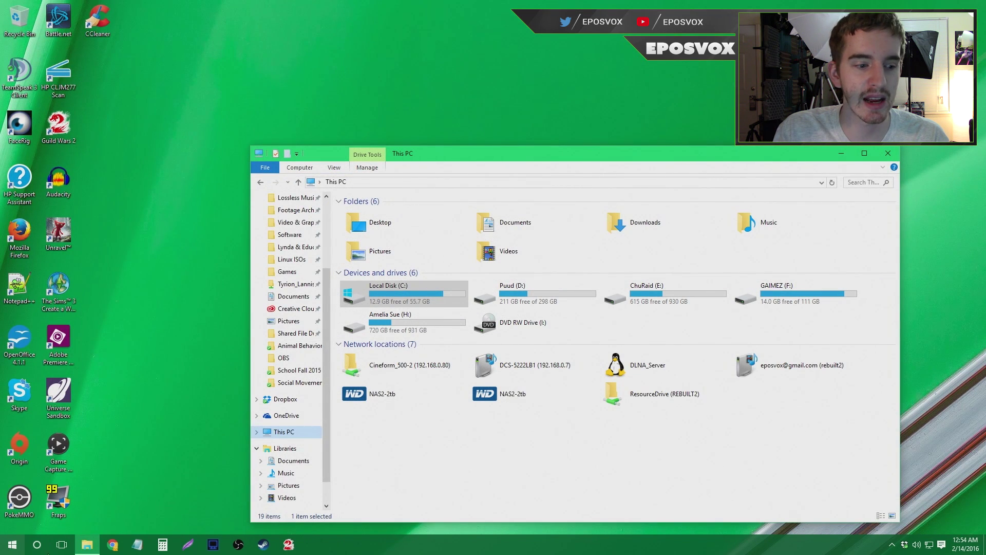
- Launch the web browser and go to ninite.com
click(122, 546)
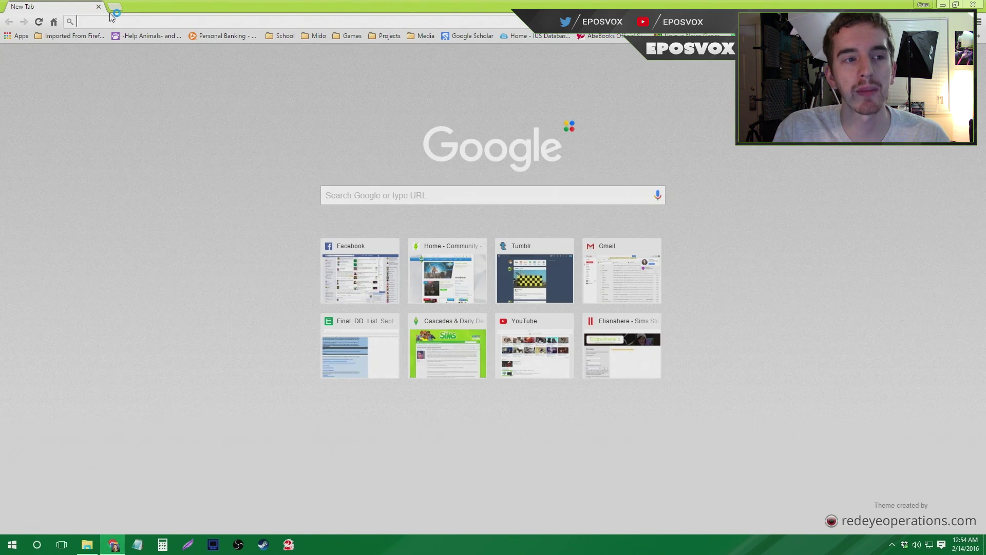
text(ninite.com)
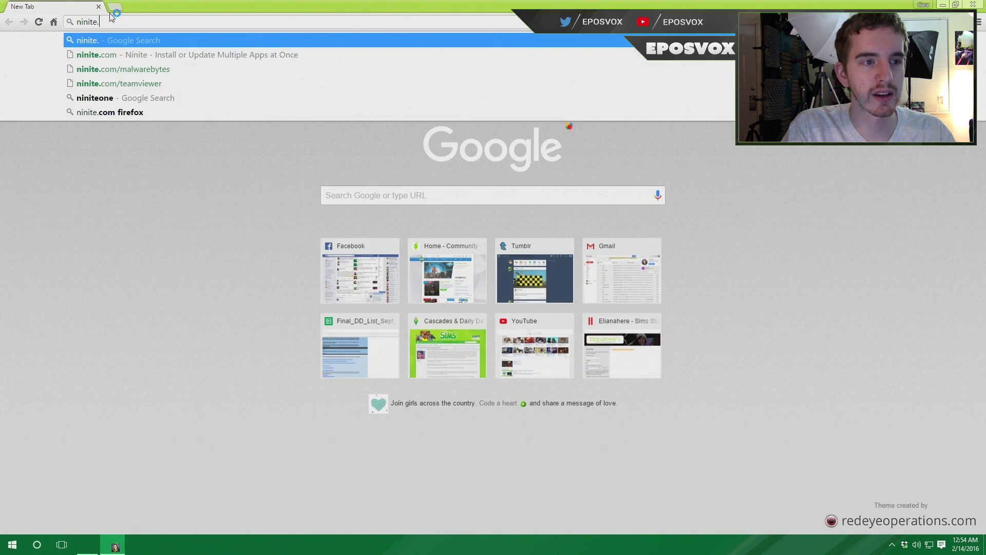
key(Return)
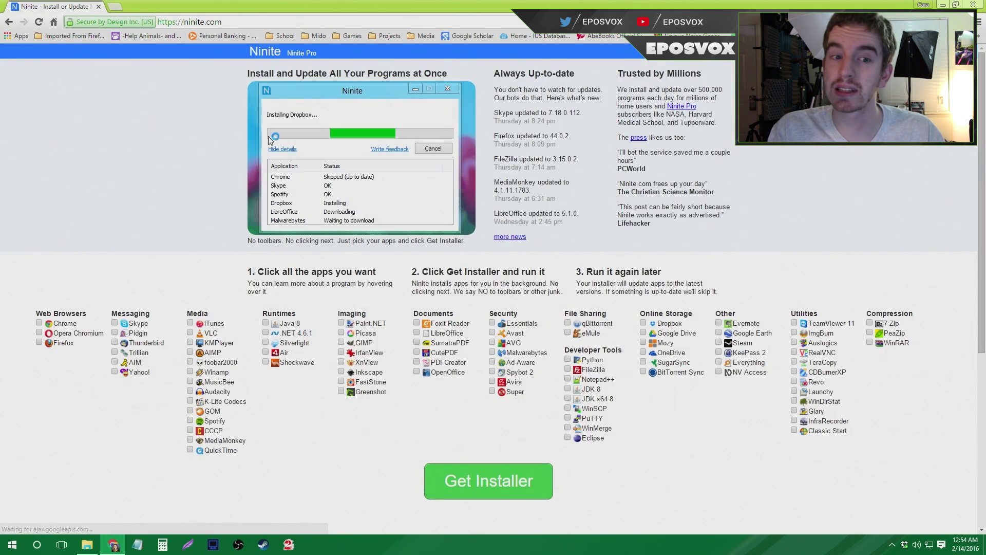
- Pick Chrome, Firefox, Skype, K-Lite Codecs, Java 8, .NET 4.6.1, Silverlight, Air, Shockwave, 7-Zip and get the installer
scroll(204, 290, down, 3)
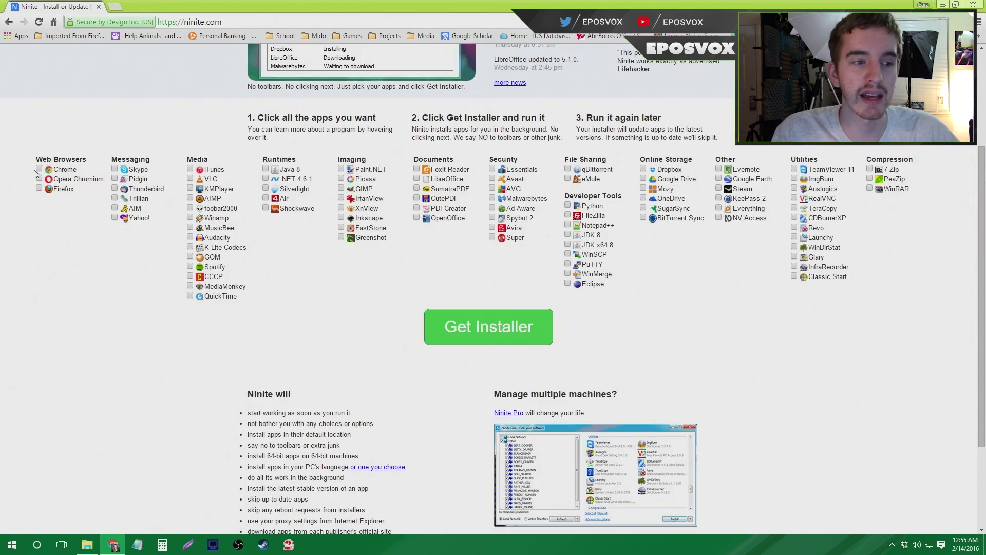
click(40, 170)
click(41, 189)
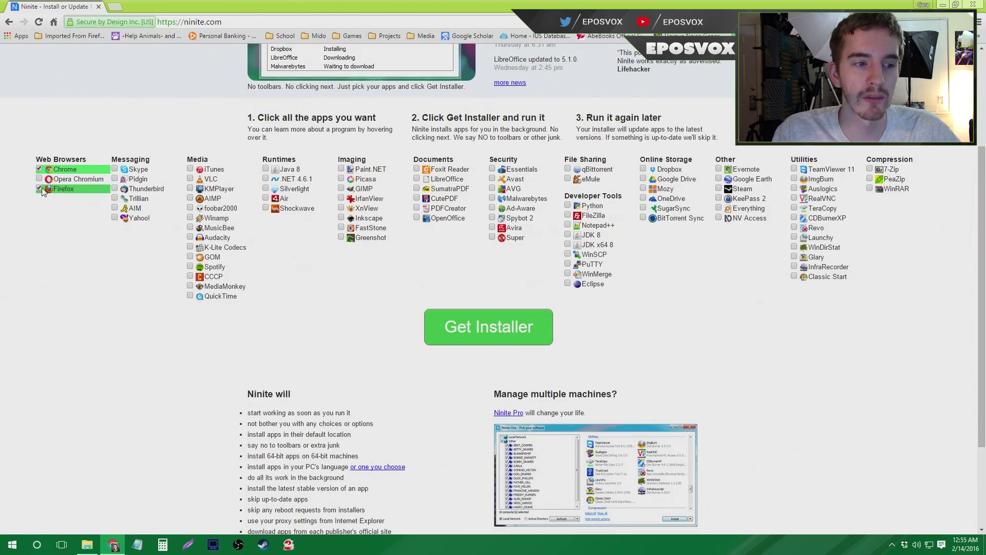
click(115, 170)
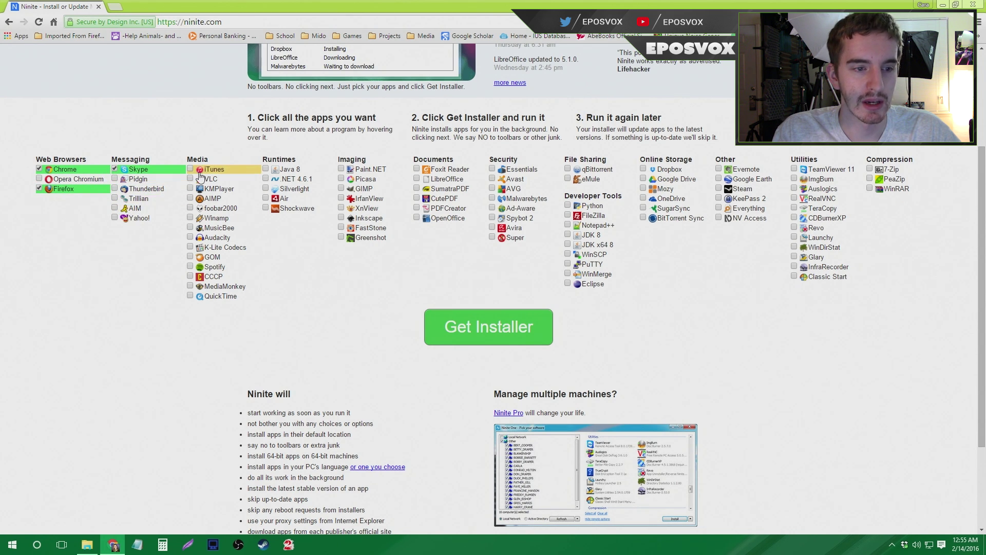
click(190, 248)
click(266, 170)
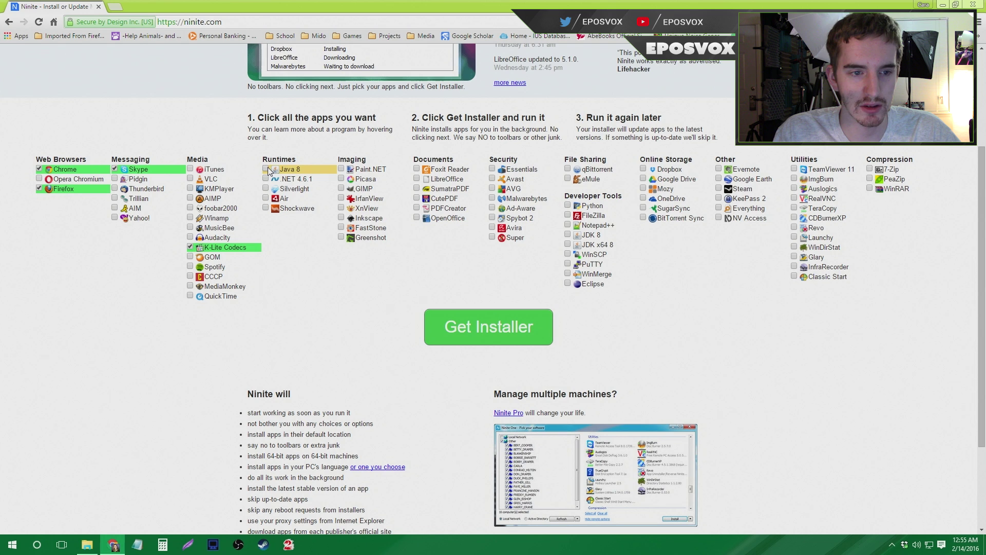
click(266, 178)
click(265, 188)
click(265, 198)
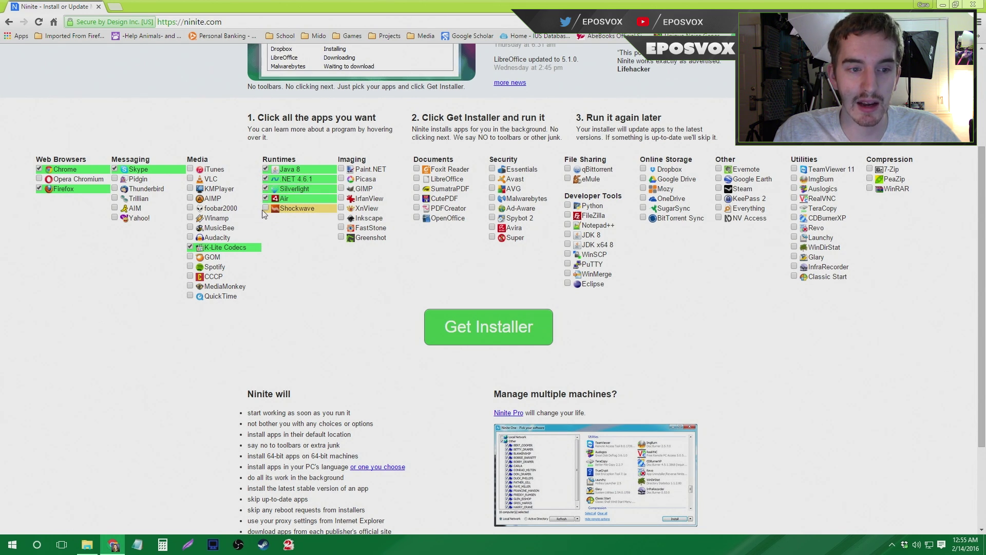
click(266, 208)
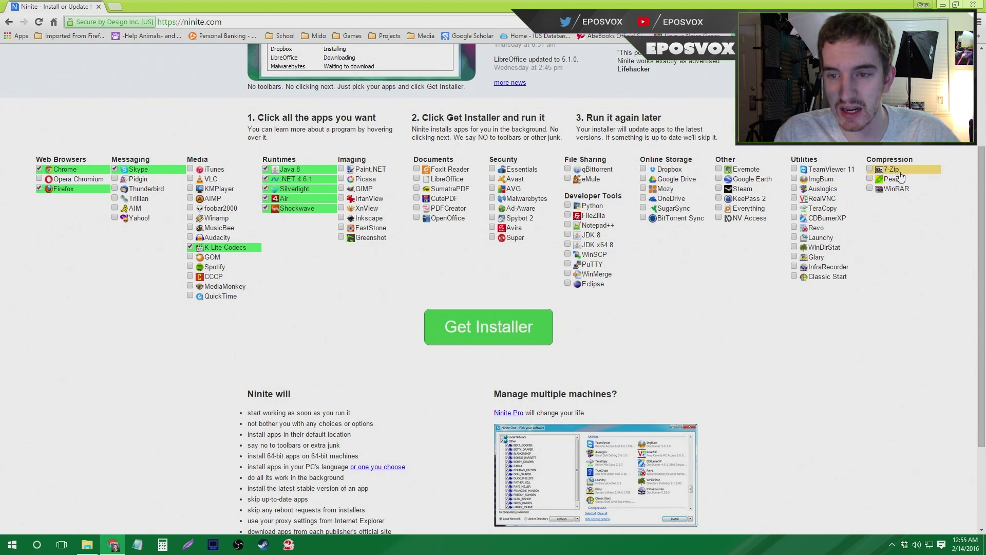
click(879, 171)
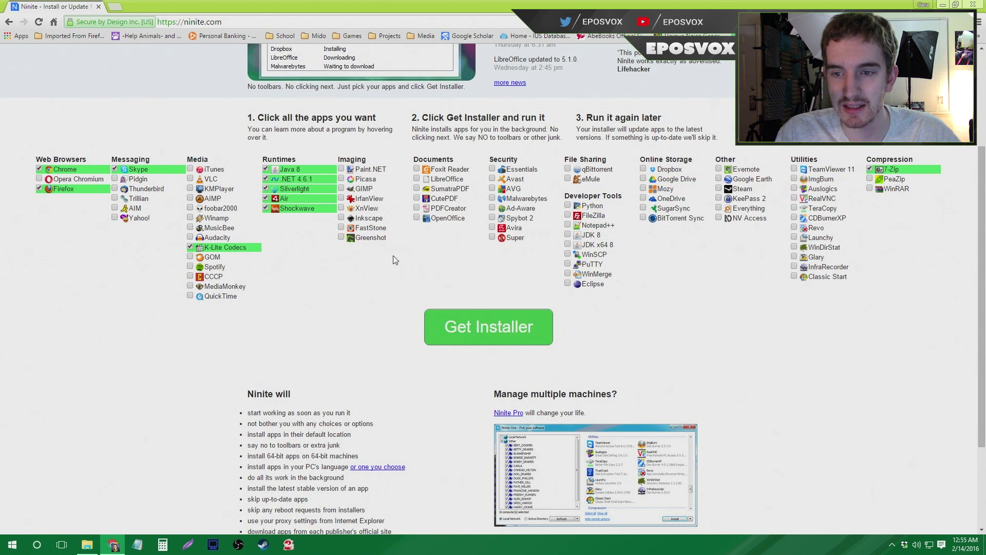
click(462, 324)
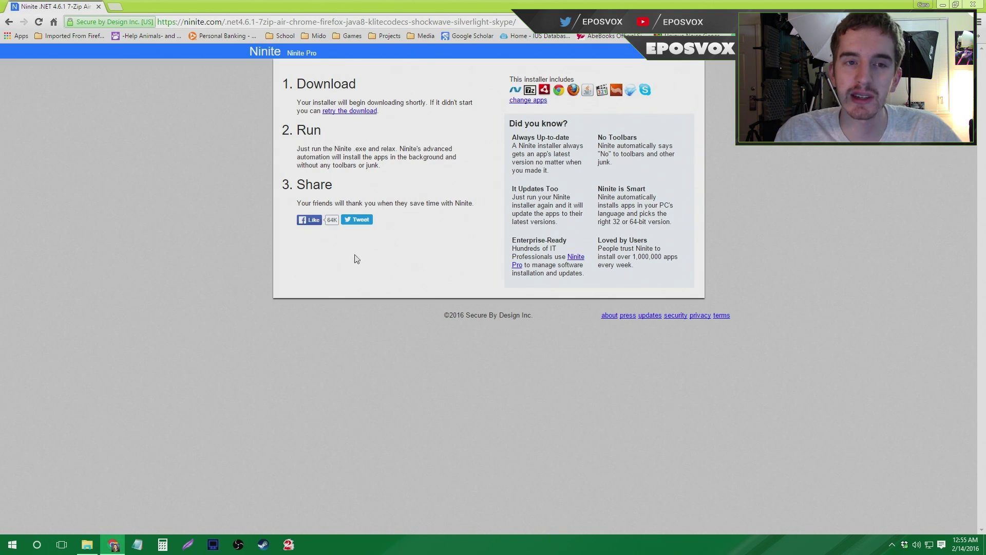